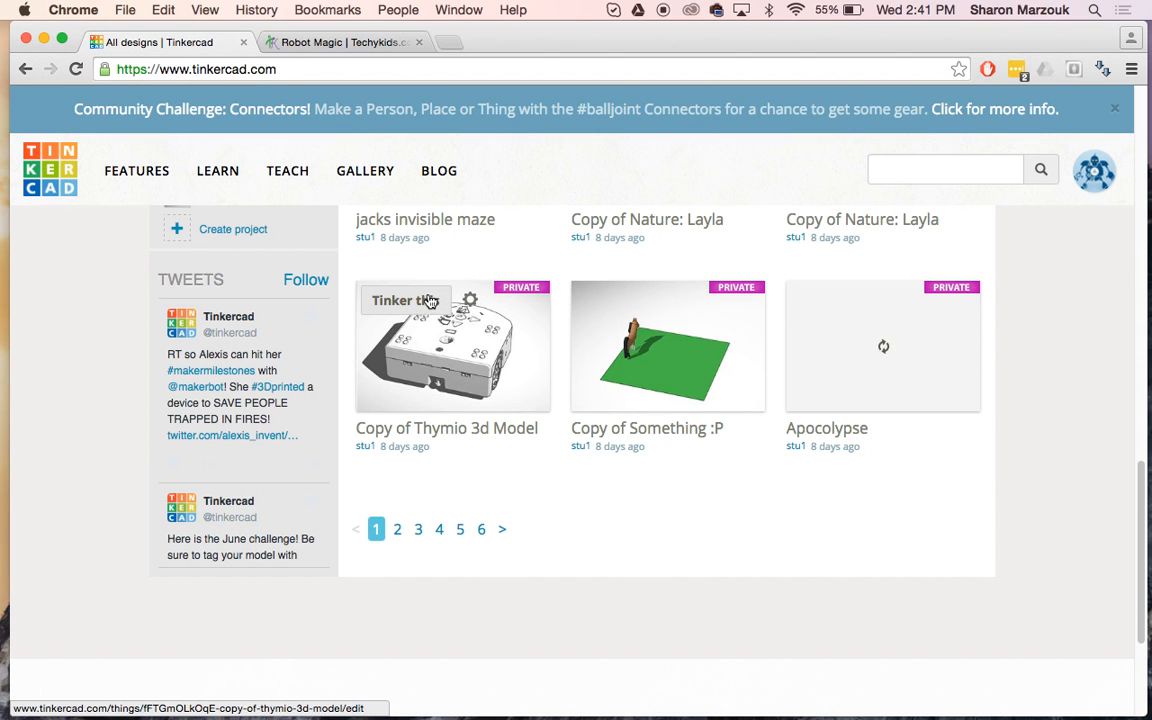
Step: Open the Copy of Thymio 3d Model design and duplicate it for editing
left_click(450, 336)
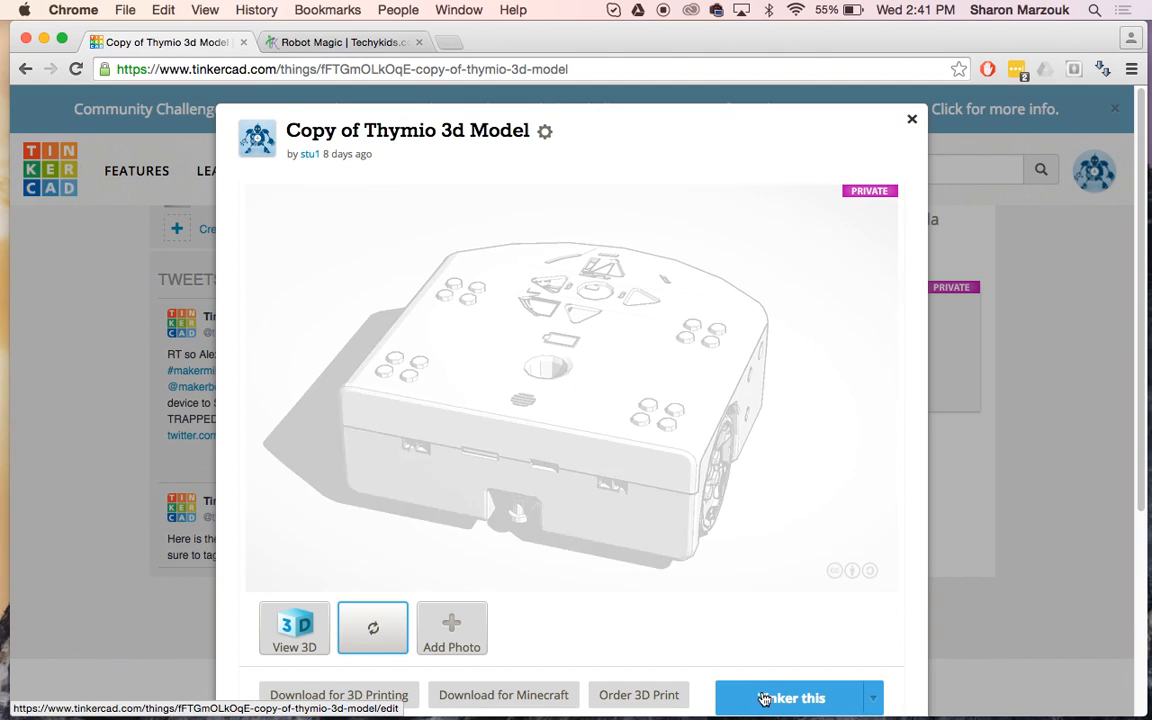
left_click(871, 695)
scroll(860, 690, "down", 2)
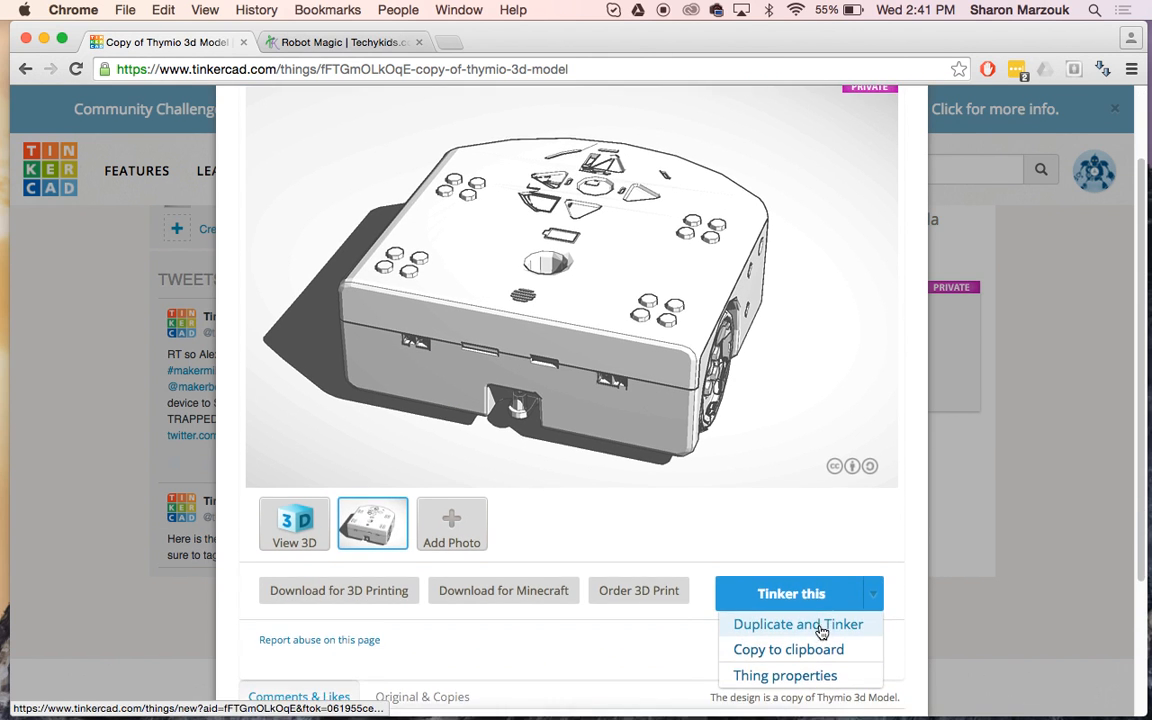
scroll(822, 632, "down", 2)
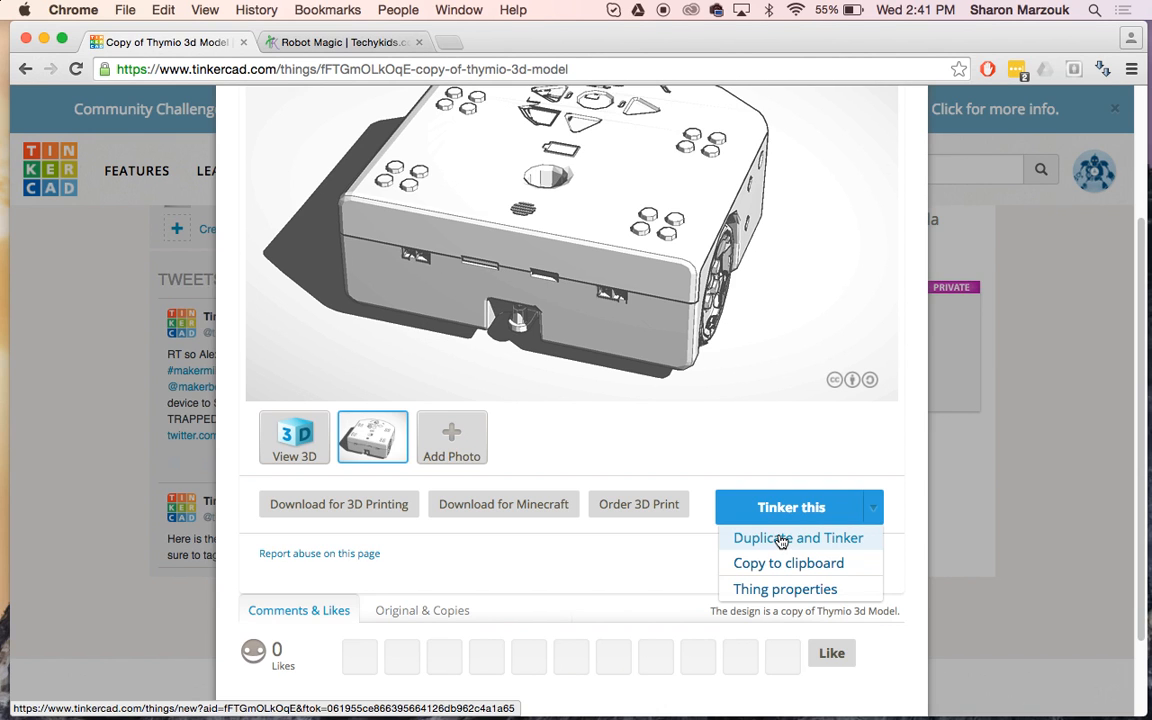
left_click(781, 541)
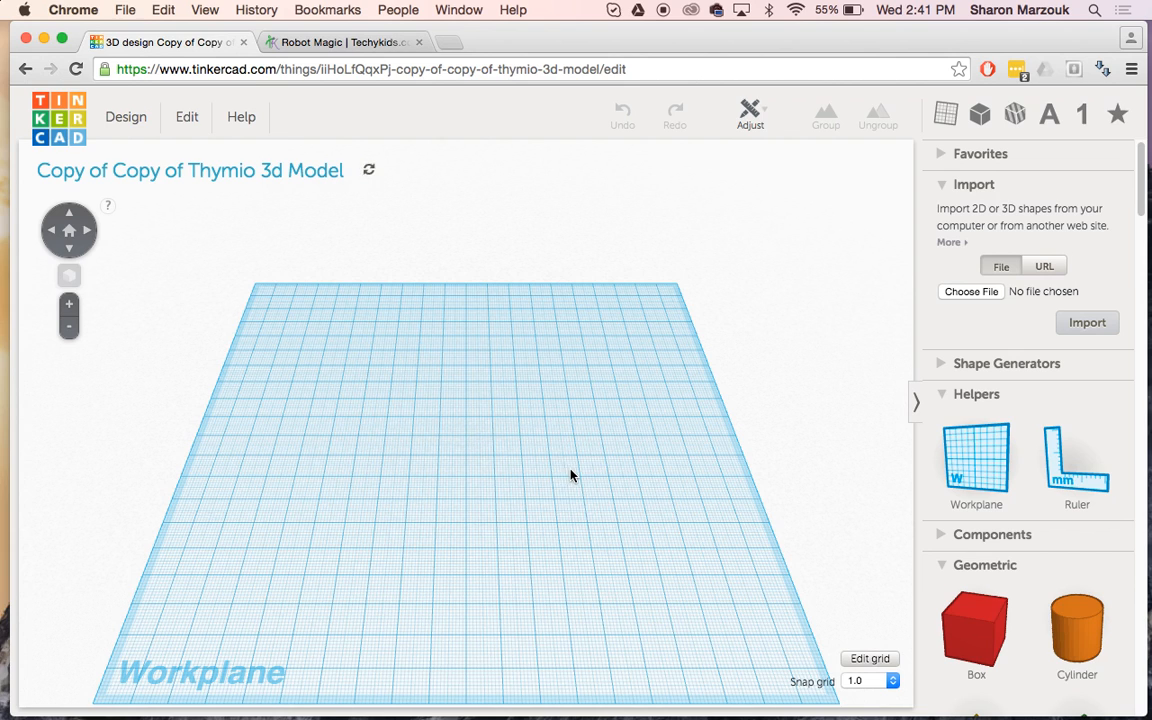
Step: Examine the robot model on the workplane from several angles and distances, ending at the home view
left_click_drag(540, 459, 558, 451)
left_click_drag(391, 507, 360, 467)
left_click(494, 479)
mouse_move(482, 473)
right_mouse_down()
mouse_move(399, 462)
mouse_move(380, 257)
mouse_move(357, 352)
mouse_move(473, 455)
mouse_move(427, 419)
mouse_move(404, 455)
mouse_move(420, 453)
right_mouse_up()
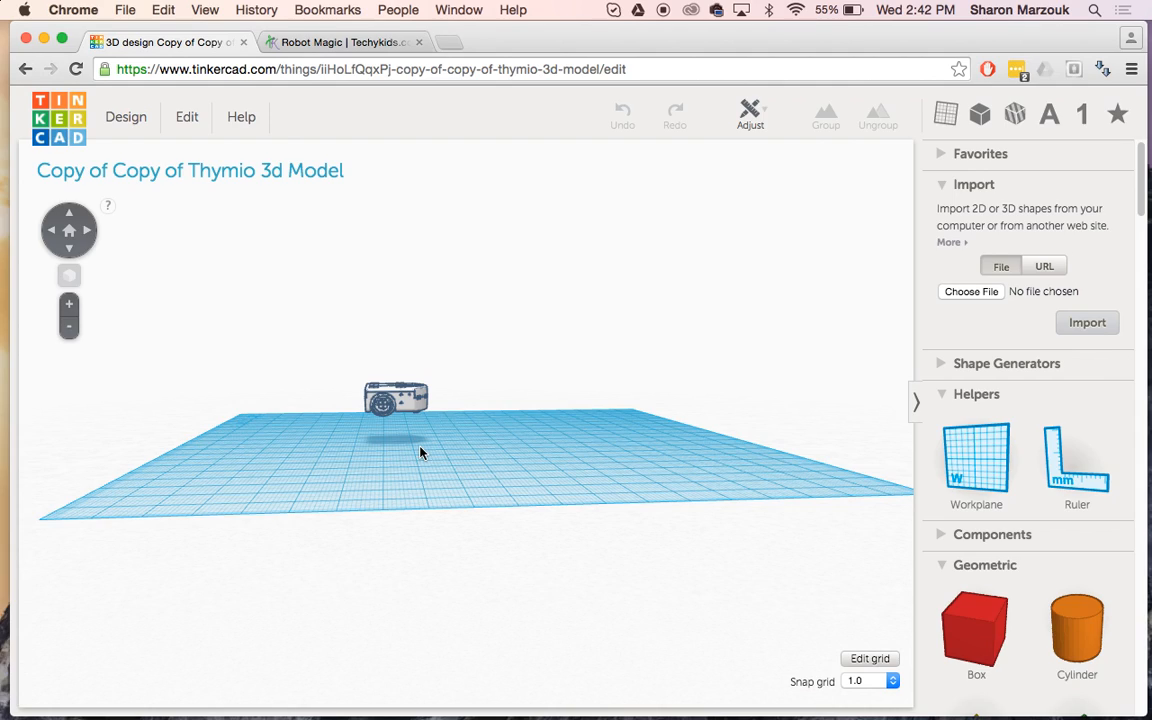
right_click_drag(465, 380, 310, 479)
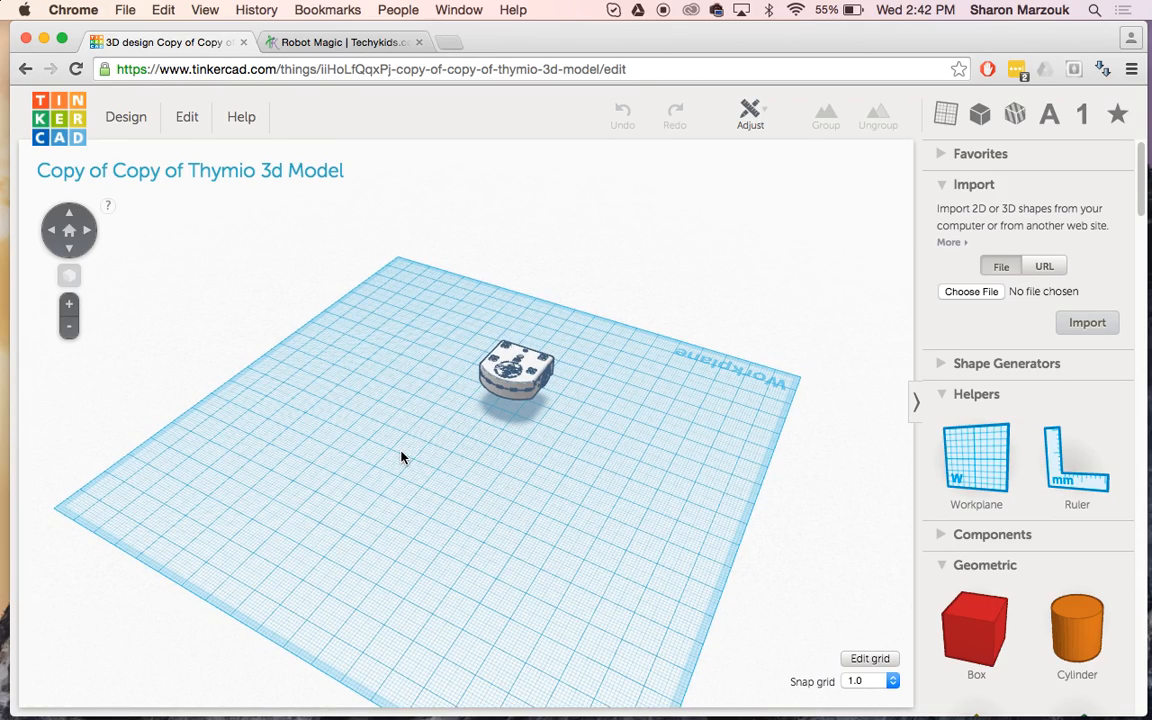
scroll(401, 457, "up", 8)
scroll(401, 457, "down", 6)
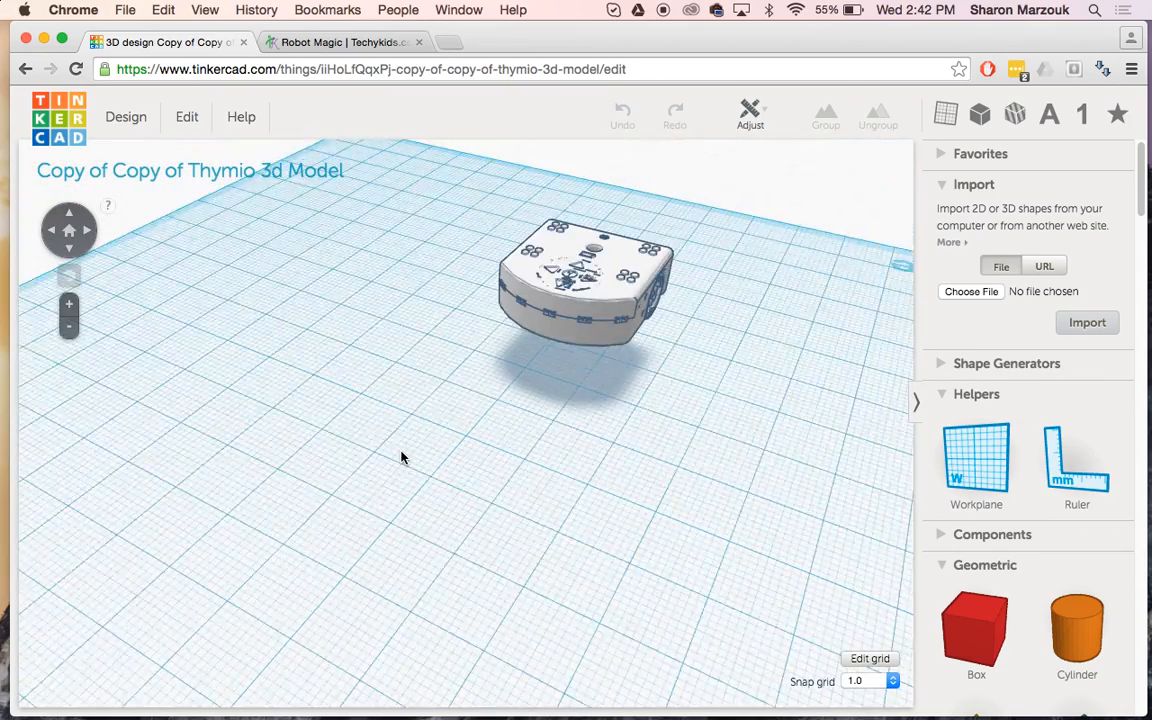
scroll(401, 457, "up", 3)
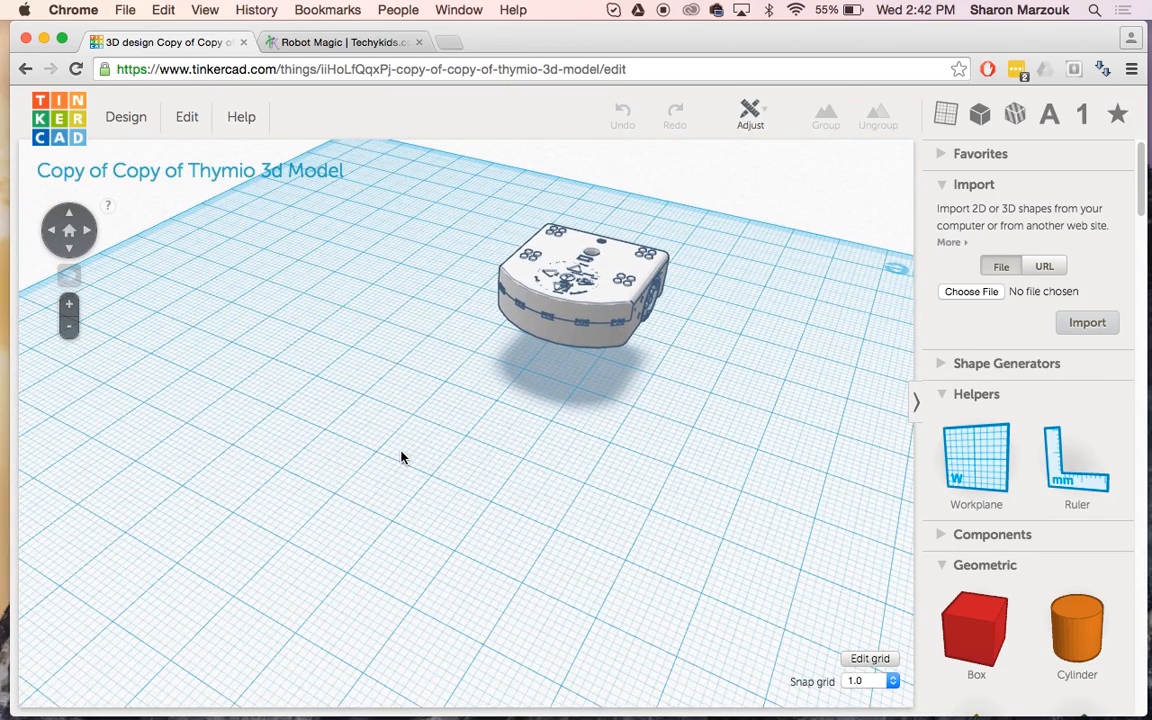
left_click(56, 236)
left_click(56, 236)
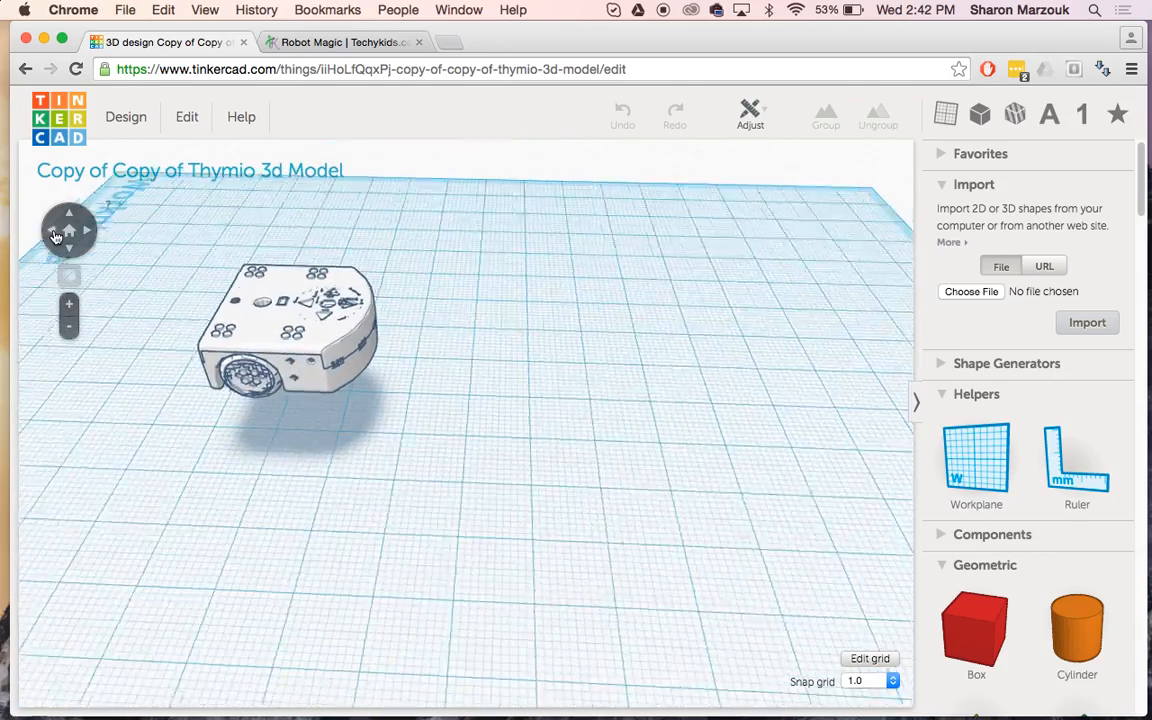
left_click(56, 236)
left_click(56, 236)
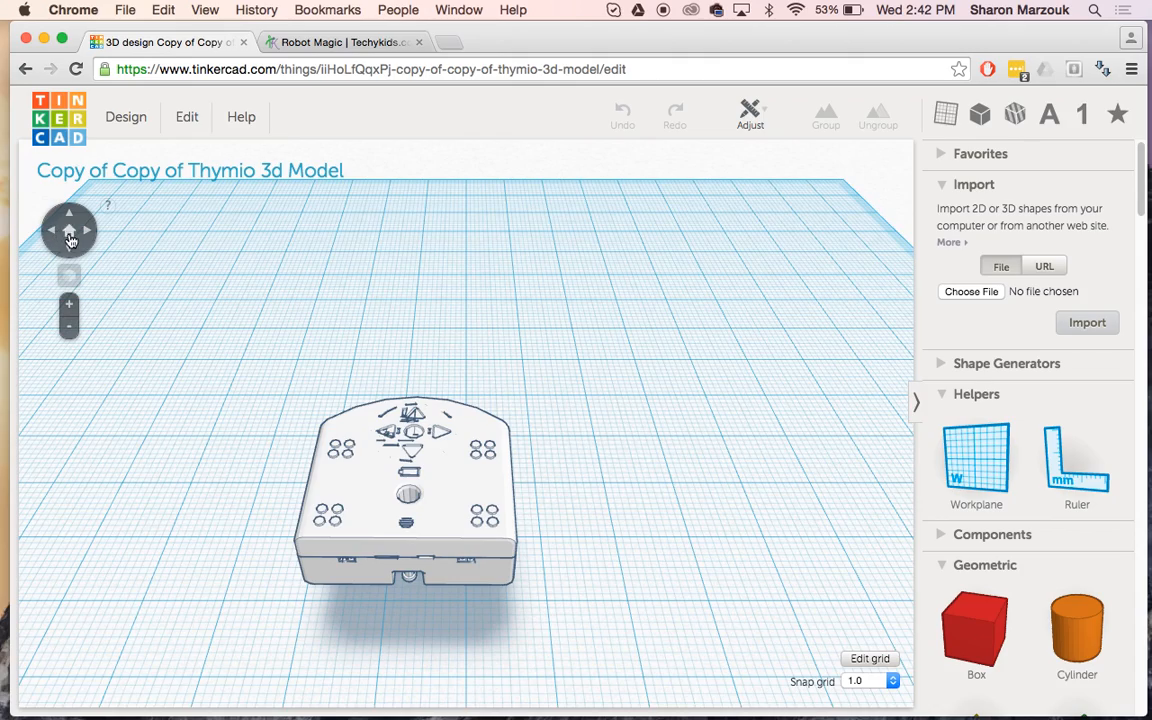
left_click(70, 234)
left_click_drag(482, 534, 334, 487)
right_click_drag(532, 463, 230, 388)
right_click_drag(458, 455, 312, 382)
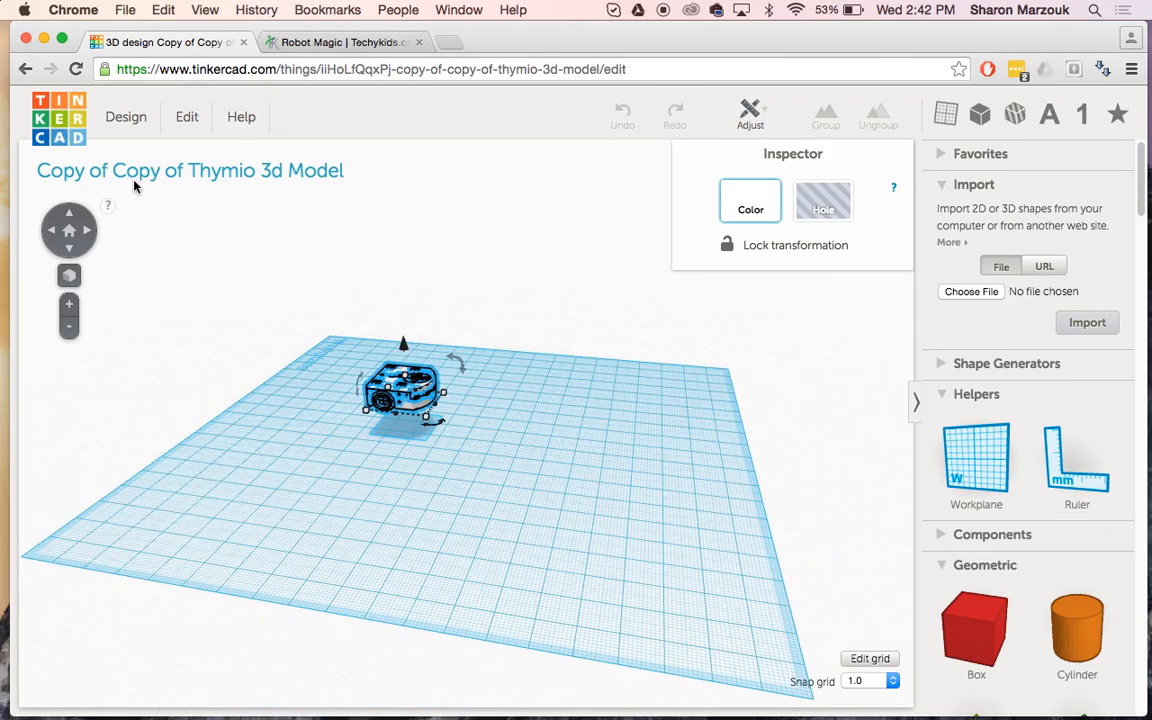
left_click(69, 214)
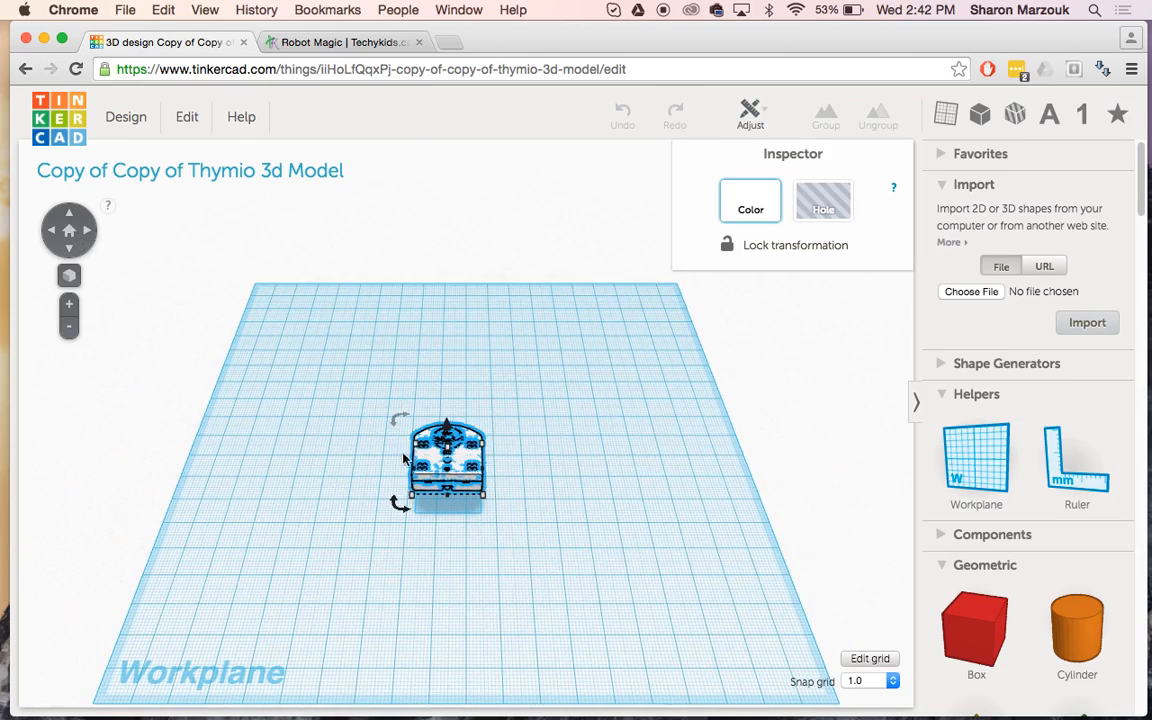
Step: Rotate the robot flat on the workplane so its curved front faces the front edge
left_click_drag(399, 418, 418, 444)
left_click_drag(399, 503, 543, 402)
scroll(510, 655, "up", 3)
scroll(501, 655, "down", 3)
right_click_drag(490, 655, 464, 556)
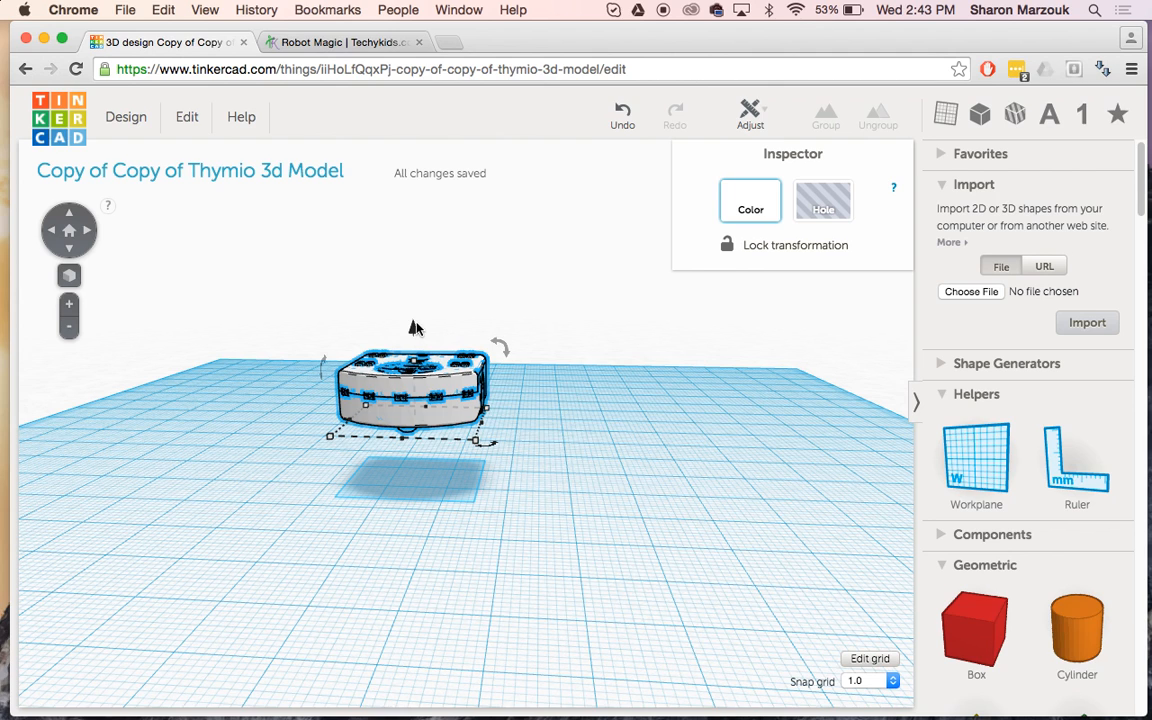
Step: Lower the floating robot until it rests on the workplane
mouse_move(413, 327)
left_click_drag(413, 330, 405, 476)
right_click_drag(401, 452, 398, 400)
left_click_drag(405, 452, 398, 343)
right_click_drag(249, 458, 495, 480)
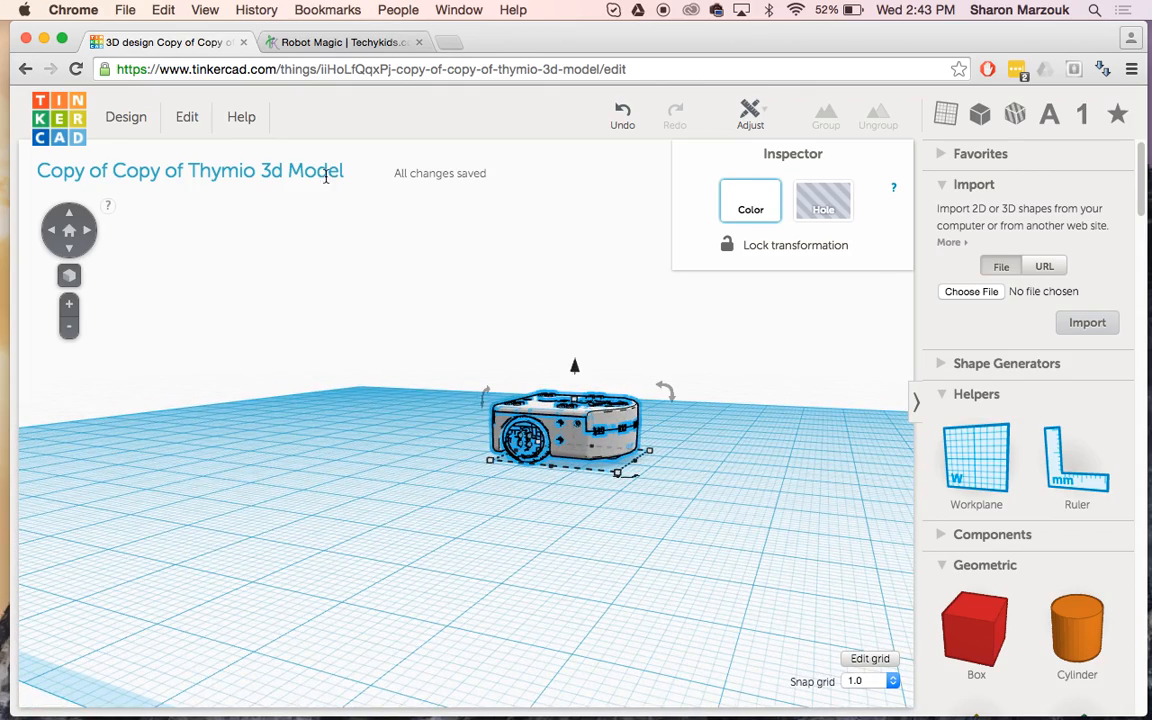
Step: Rename the design as Thymio 3d Model Template
left_click(145, 117)
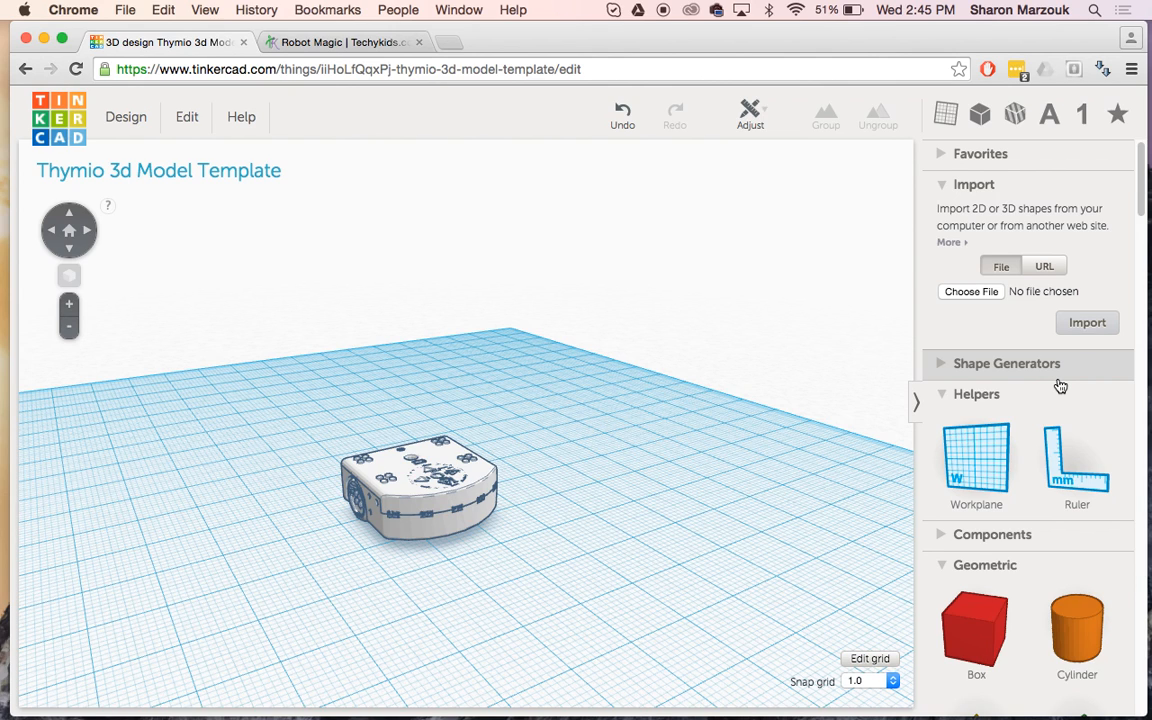
Step: Add a sphere from the geometric shapes at the robot's position
scroll(995, 560, "down", 5)
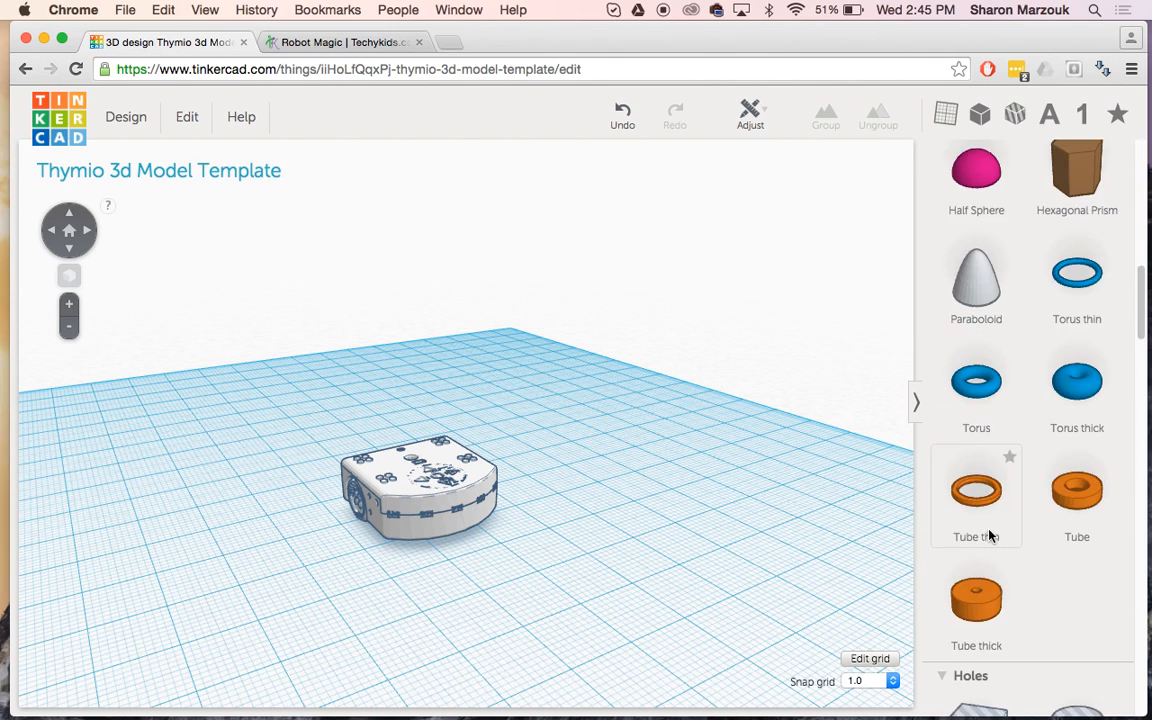
scroll(990, 535, "up", 5)
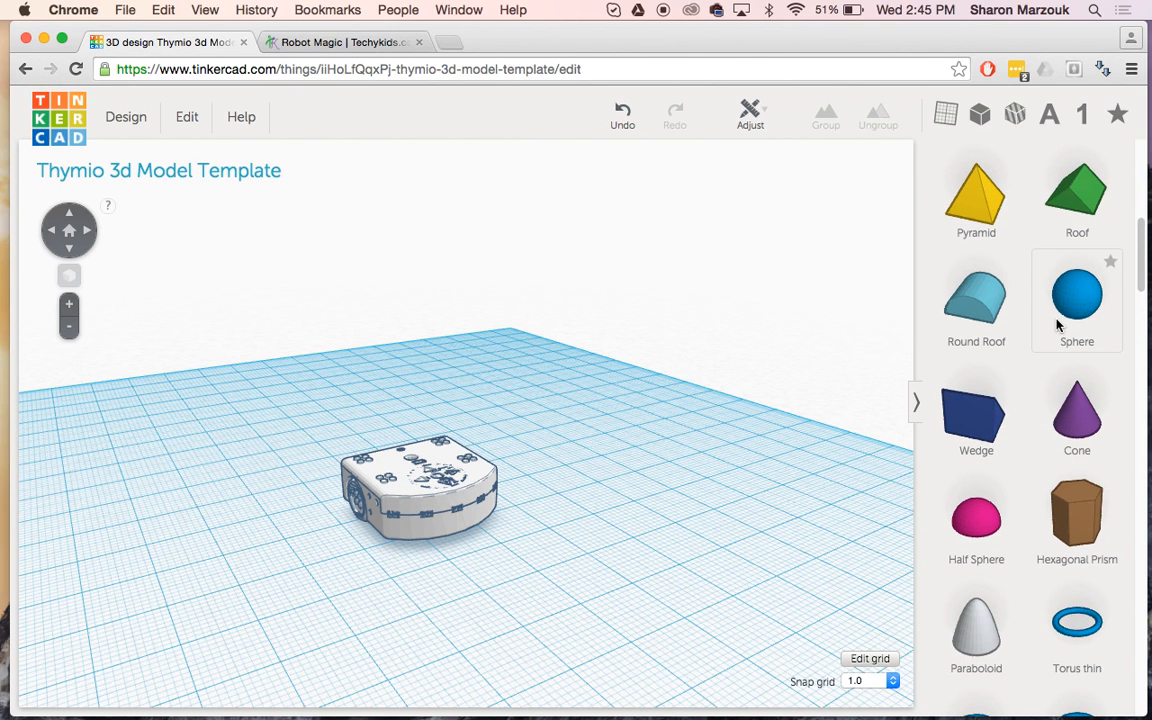
left_click_drag(1098, 318, 404, 504)
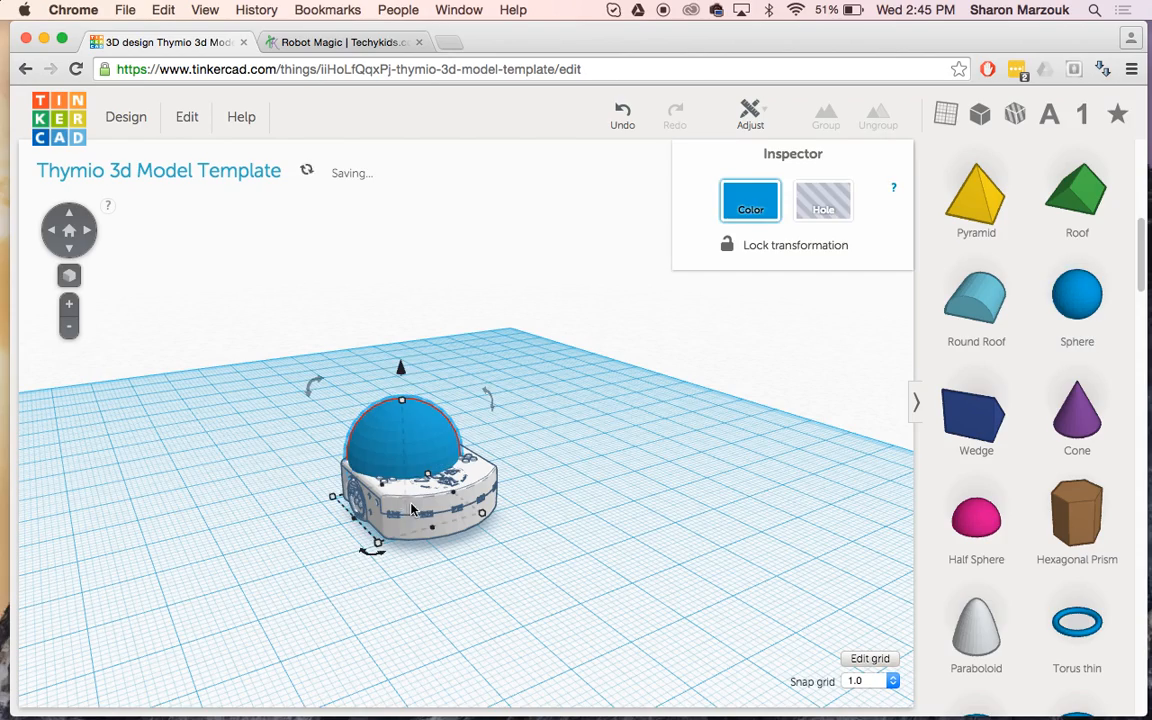
Step: Shrink the sphere and raise it to the top of the robot near a rear corner
right_click_drag(420, 606, 768, 636)
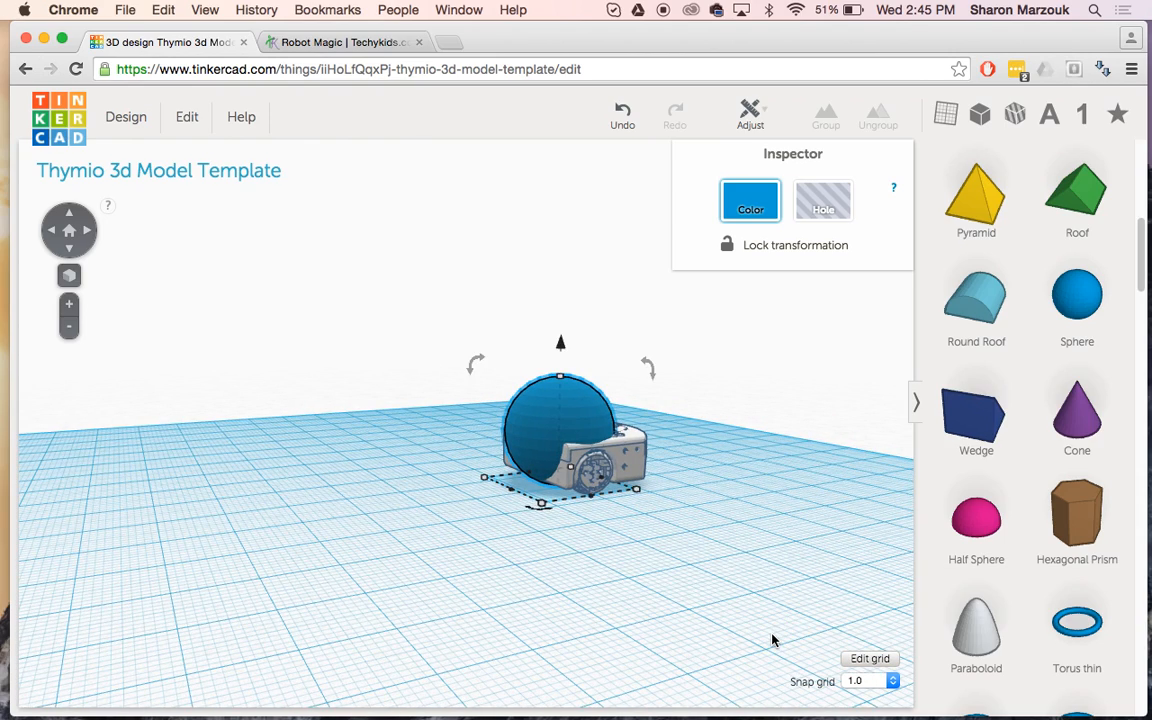
right_click_drag(655, 578, 563, 589)
right_click_drag(575, 545, 476, 479)
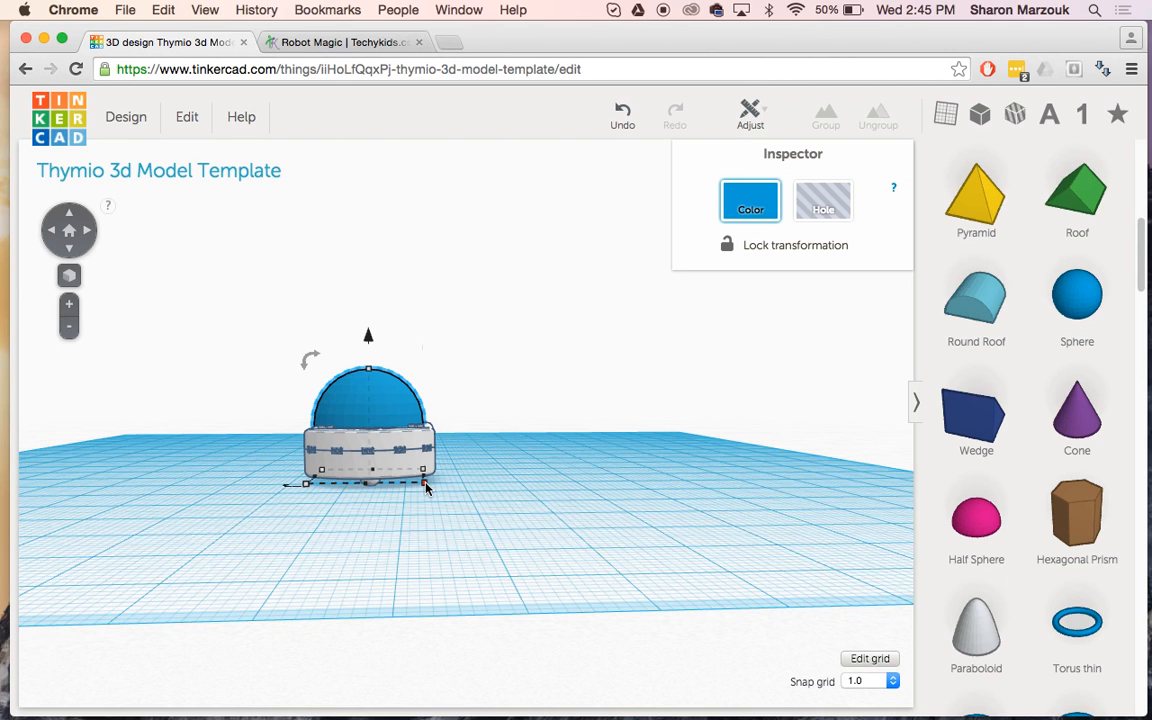
mouse_move(427, 487)
left_click_drag(425, 488, 445, 416)
left_click_drag(452, 413, 389, 476)
left_click_drag(351, 373, 456, 374)
right_click_drag(456, 374, 396, 477)
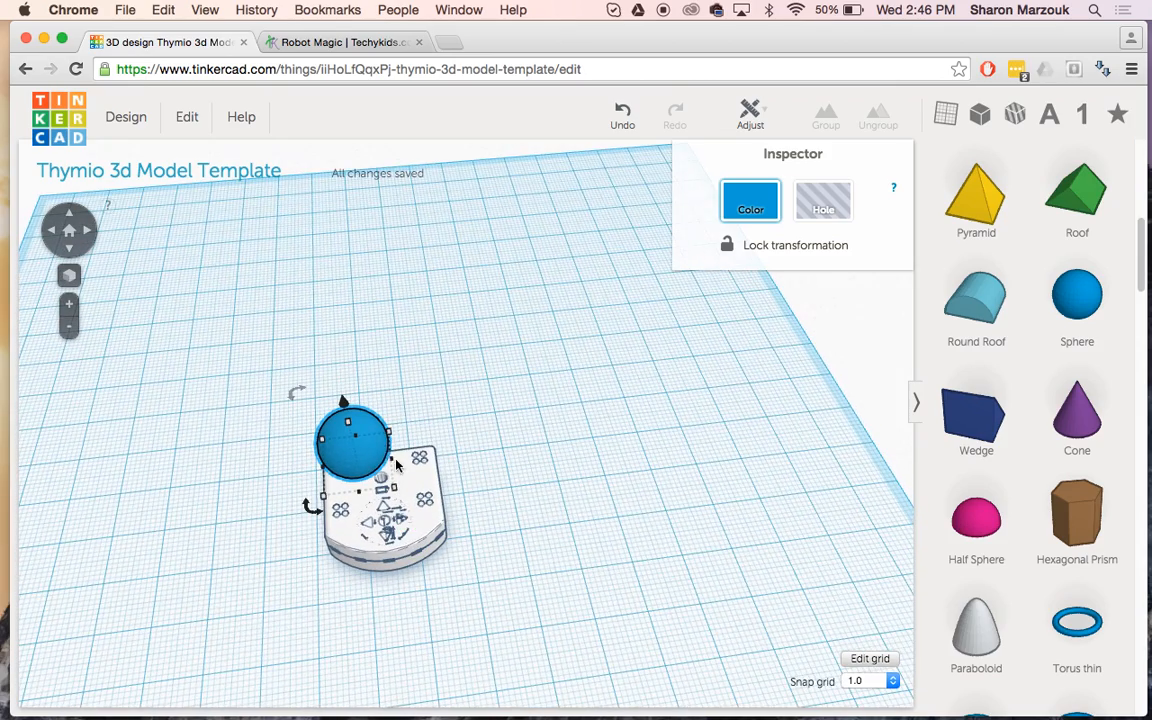
Step: Shift the sphere along the robot's top surface at the rear
left_click_drag(361, 441, 404, 433)
key("ctrl+z")
left_click_drag(361, 452, 378, 433)
right_click_drag(378, 497, 590, 372)
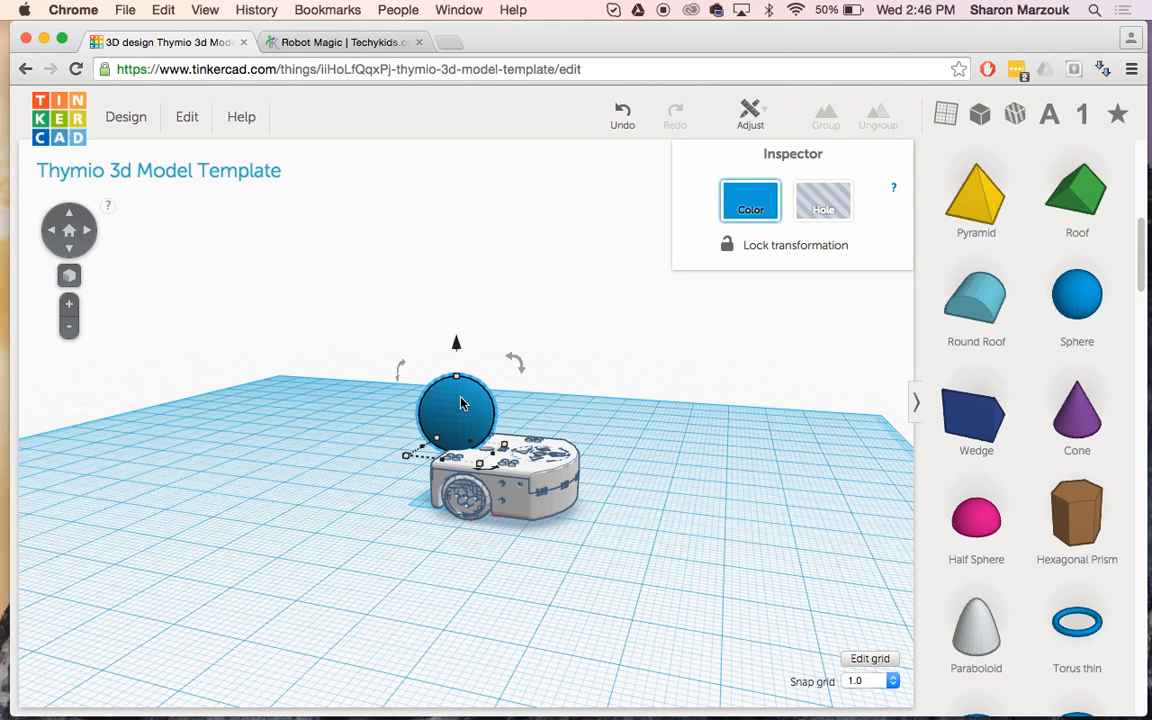
left_click_drag(465, 414, 465, 310)
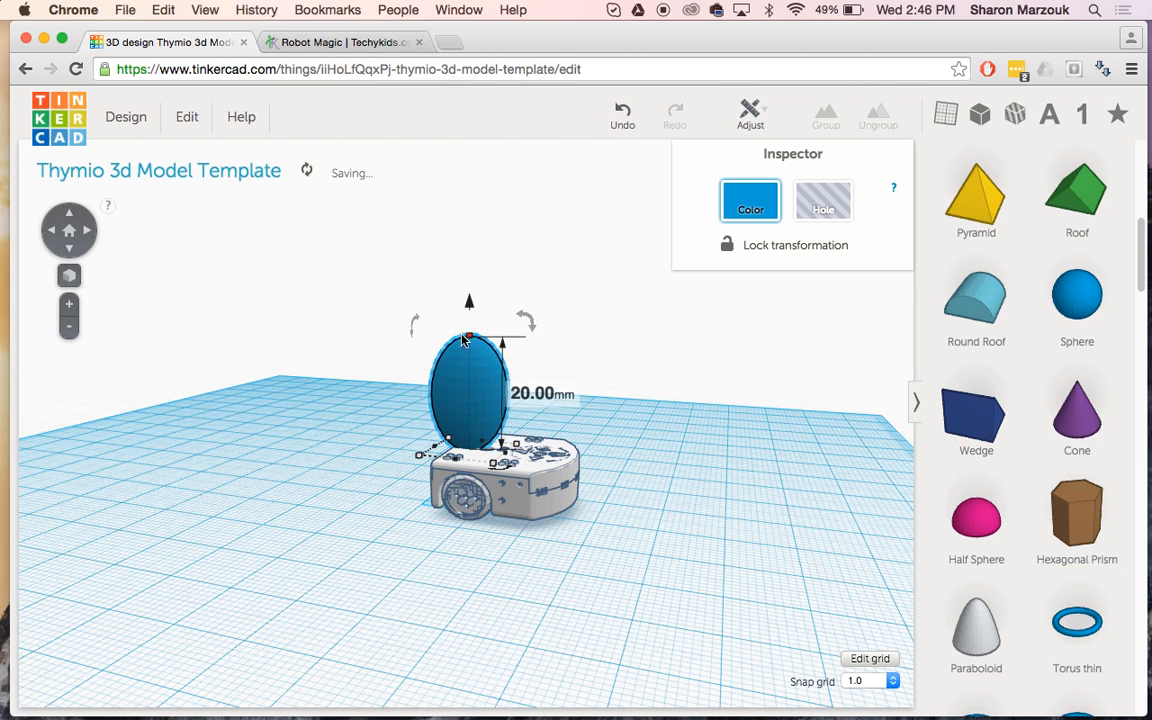
left_click_drag(458, 400, 501, 440)
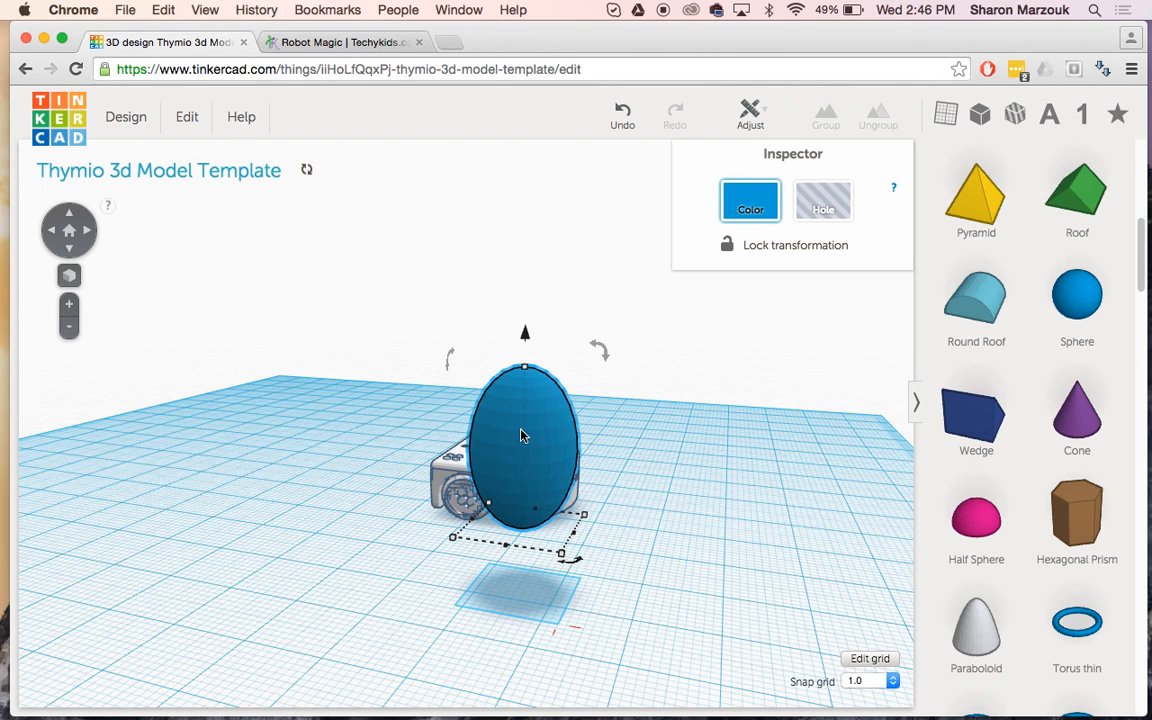
key("super+z")
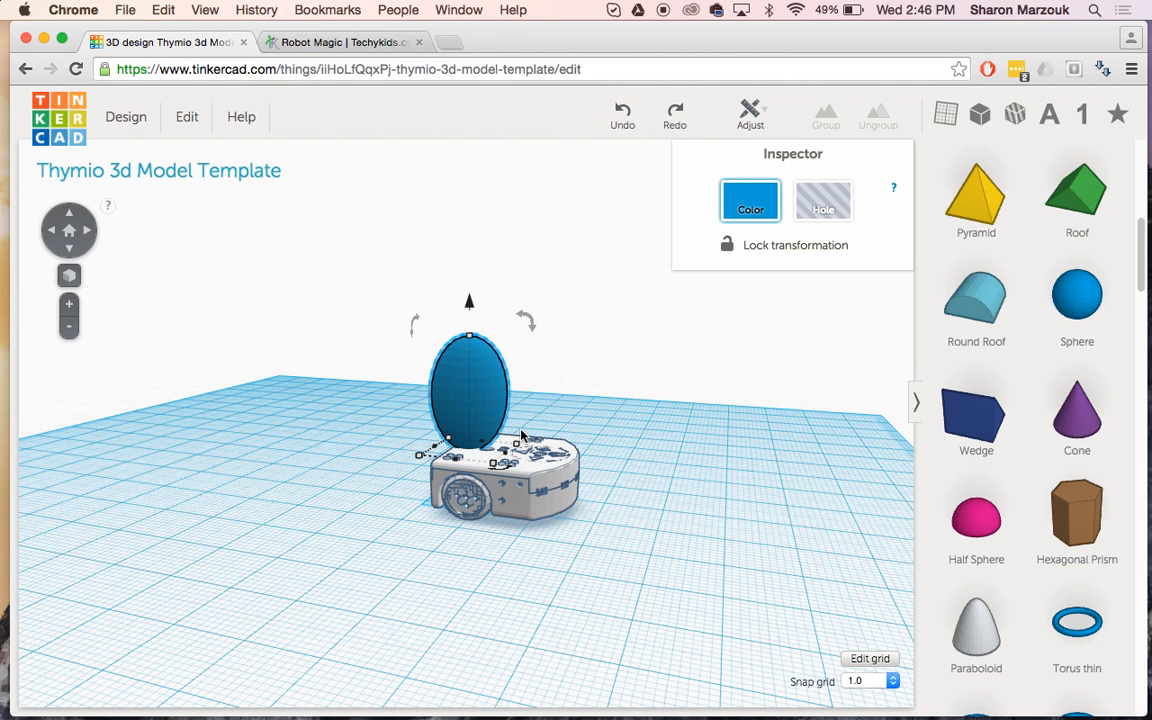
key("super+z")
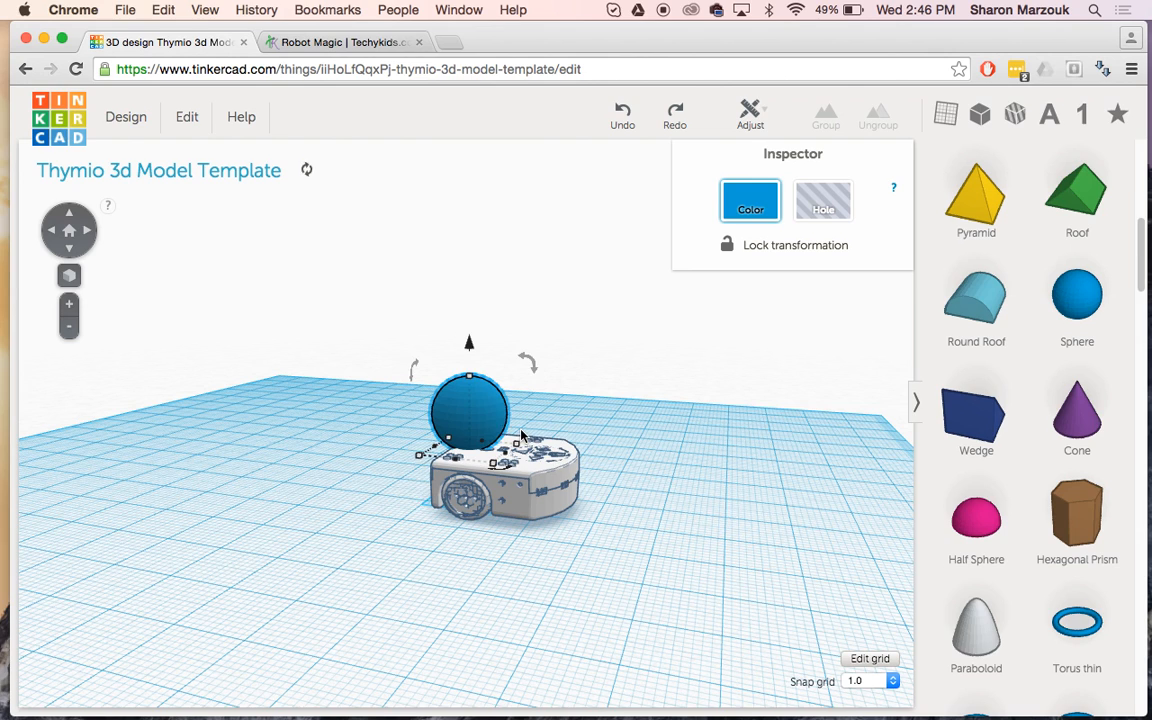
key("super+z")
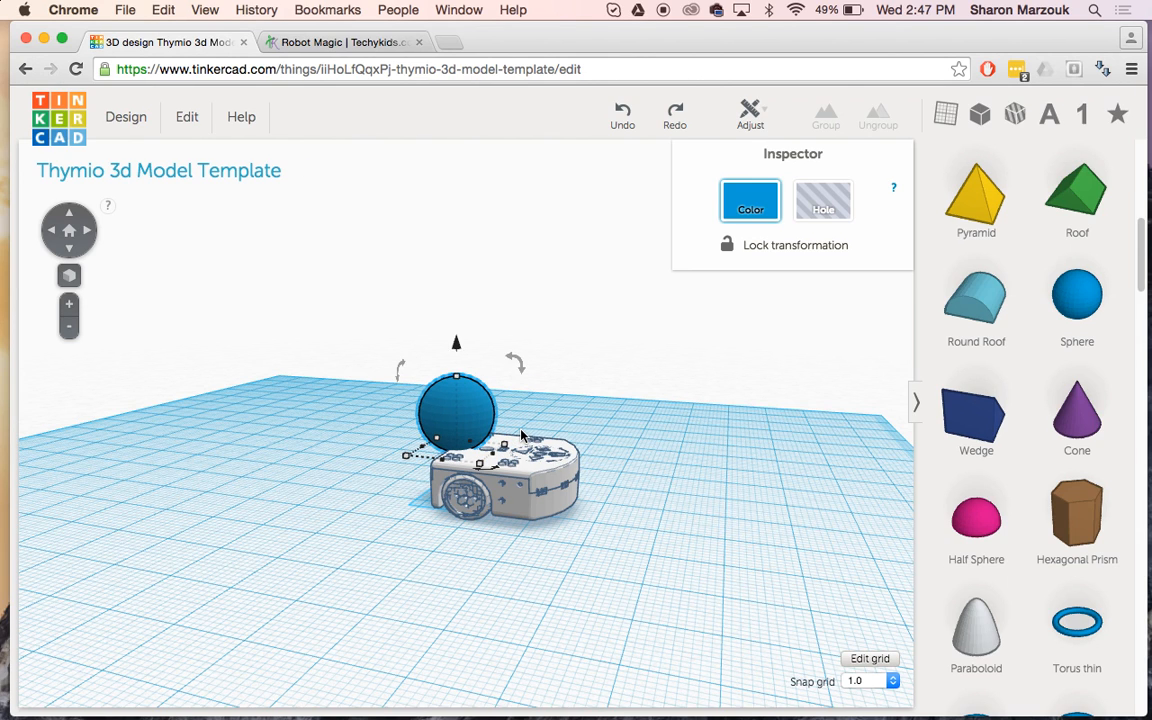
Step: Move the sphere forward along the robot's top and nudge it toward the far side
left_click_drag(463, 398, 491, 403)
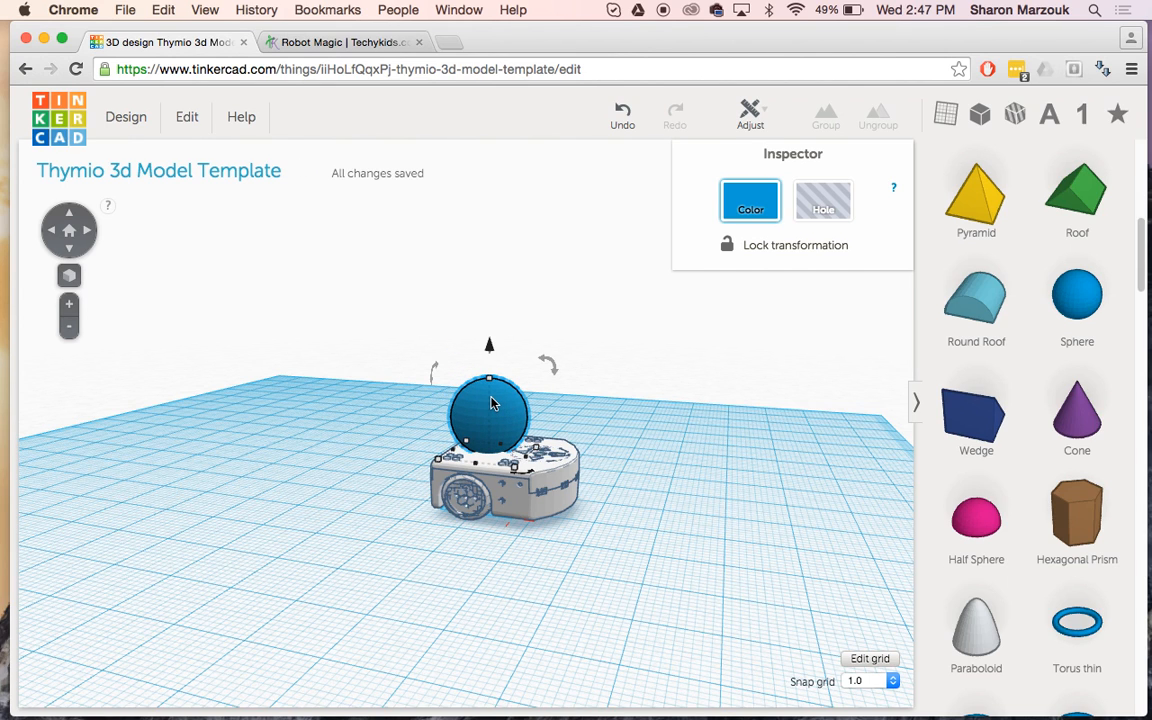
key("Up")
key("Up")
key("Up")
key("Up")
key("Up")
key("Up")
key("Up")
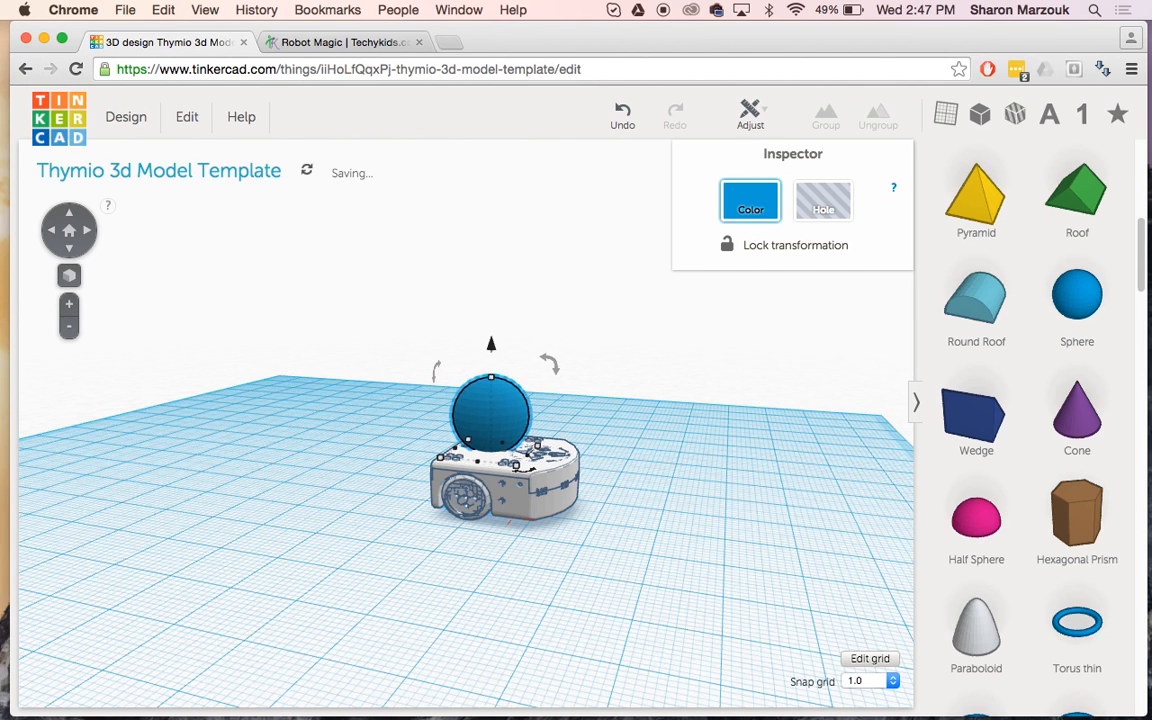
key("Up")
key("Up")
key("Up")
key("Up")
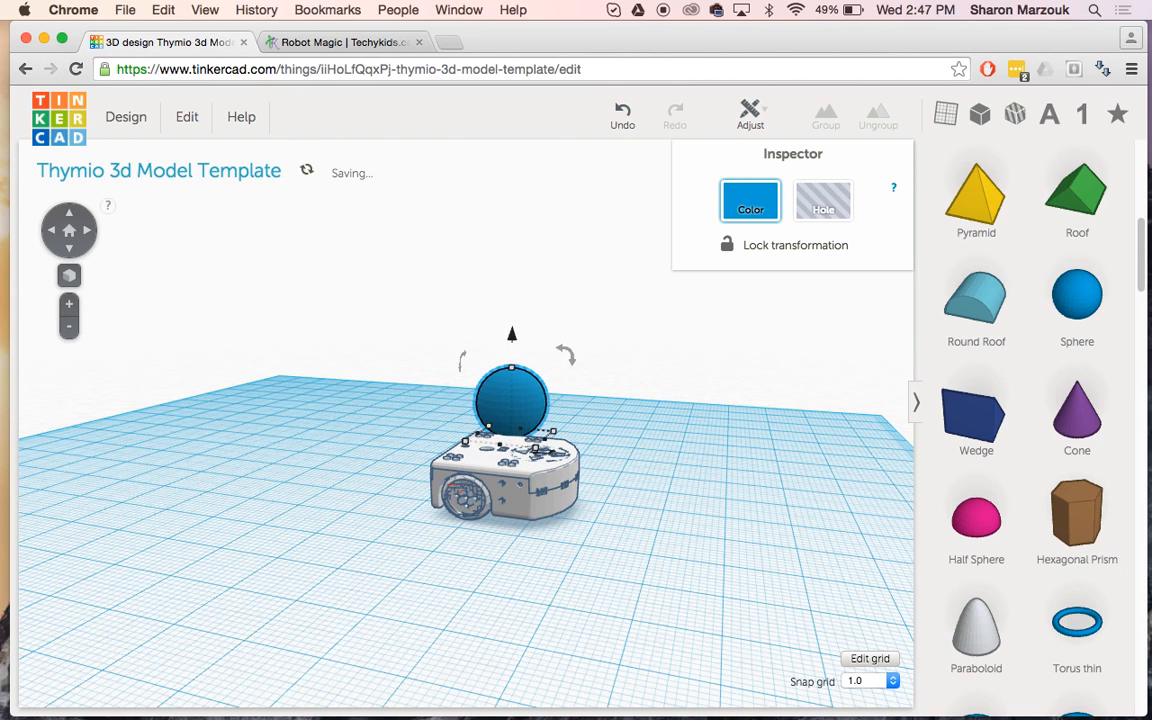
Step: Nudge the sphere four increments toward the robot's front and eight back toward its rear
key("Right")
key("Right")
key("Right")
key("Right")
key("Left")
key("Left")
key("Left")
key("Left")
key("Left")
key("Left")
key("Left")
key("Left")
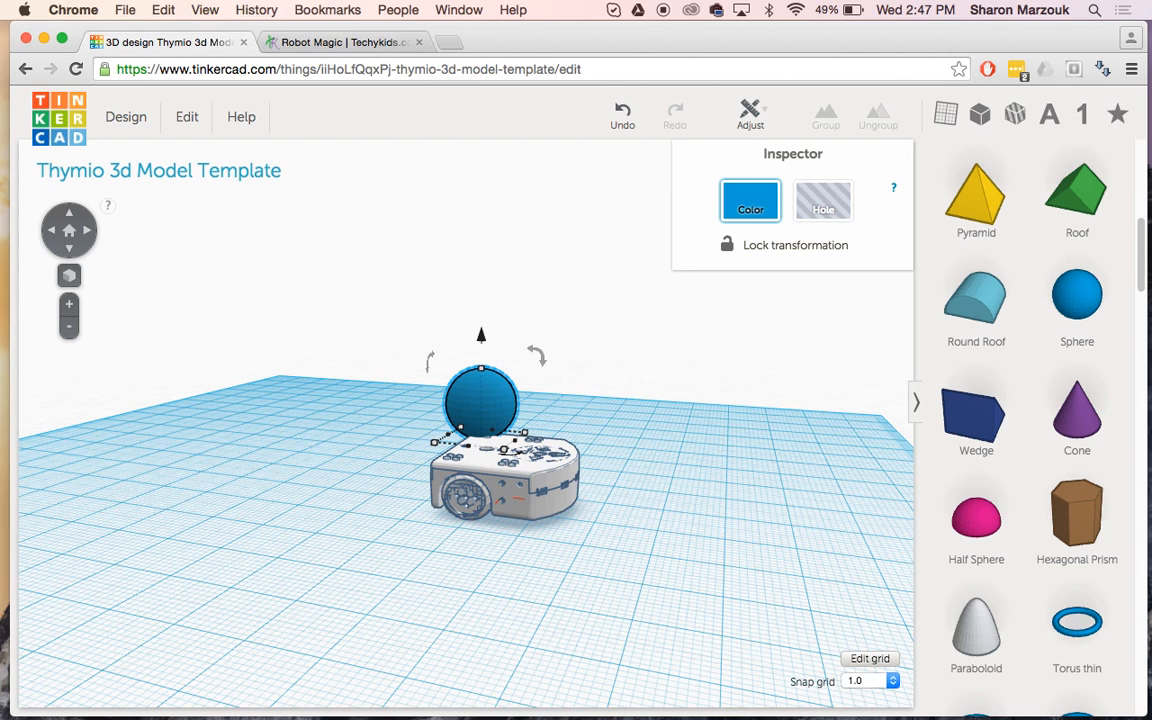
Step: Nudge the sphere back across the robot's rear toward the near wheel
key("Down")
key("Down")
key("Down")
key("Down")
key("Down")
key("Down")
key("Down")
key("Down")
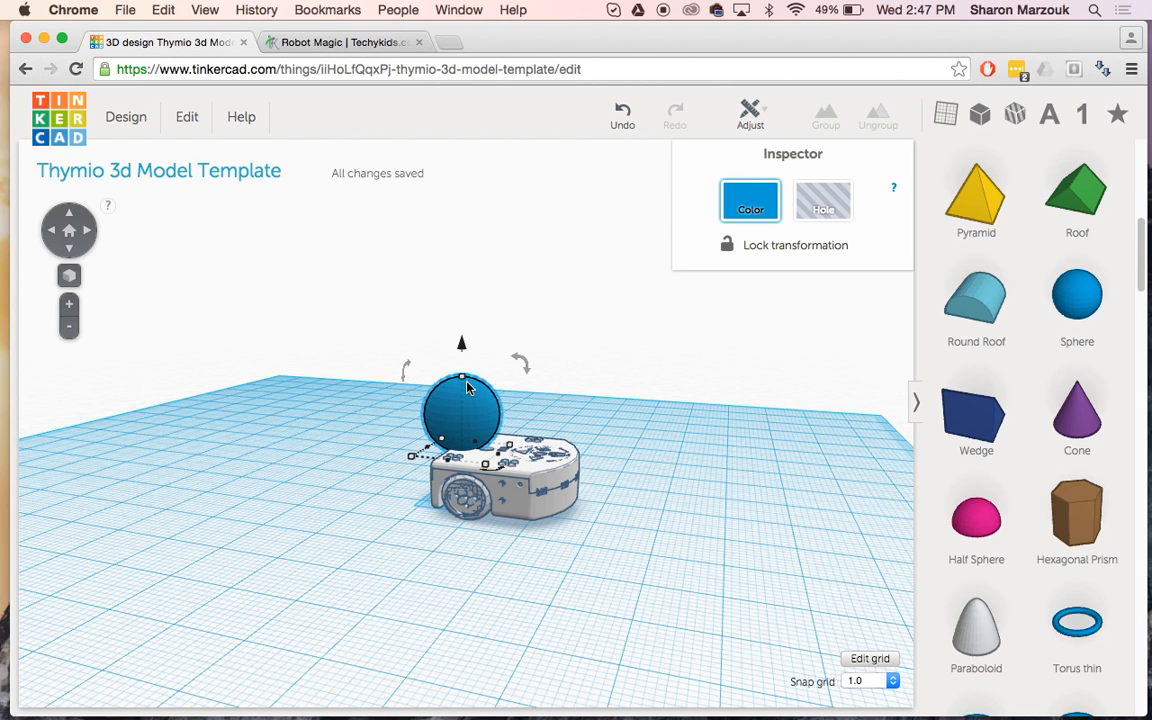
Step: Reduce the sphere's base size while keeping it roughly round
left_click_drag(477, 464, 482, 428)
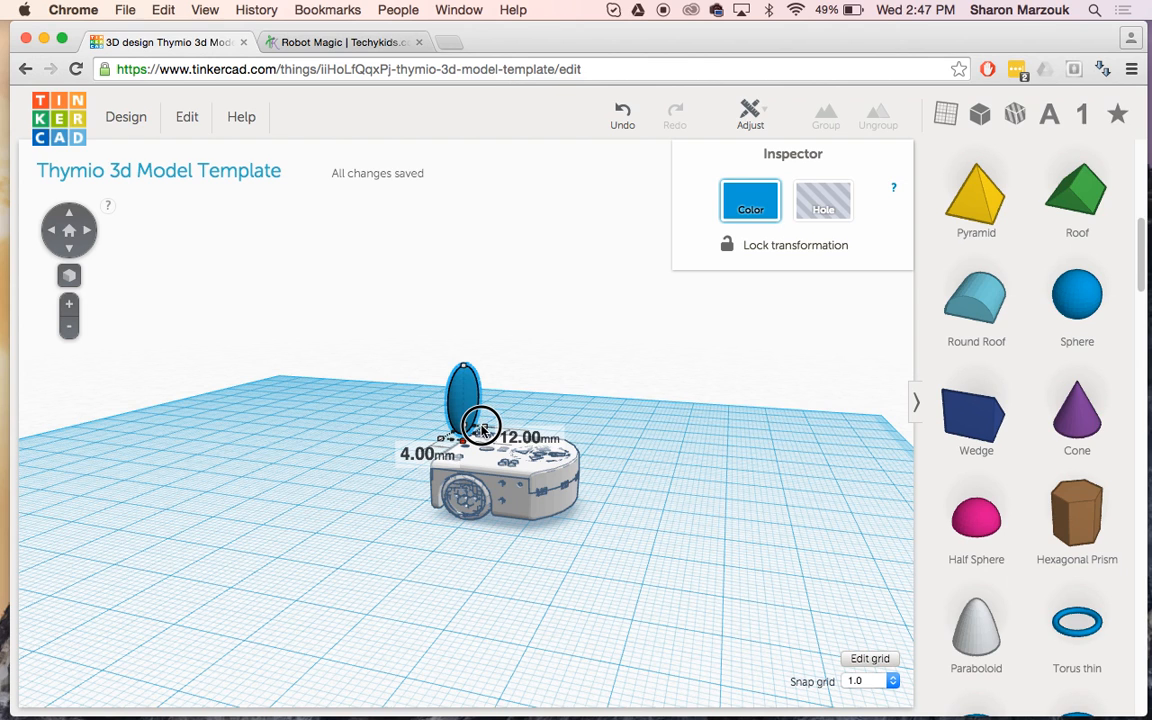
left_click_drag(482, 428, 488, 445)
left_click(532, 398)
Step: Nudge the sphere until it is centred across the robot's width at the rear edge
right_click_drag(607, 407, 390, 430)
left_click(390, 430)
key("Left")
key("Left")
key("Left")
key("Down")
key("Right")
key("Right")
key("Up")
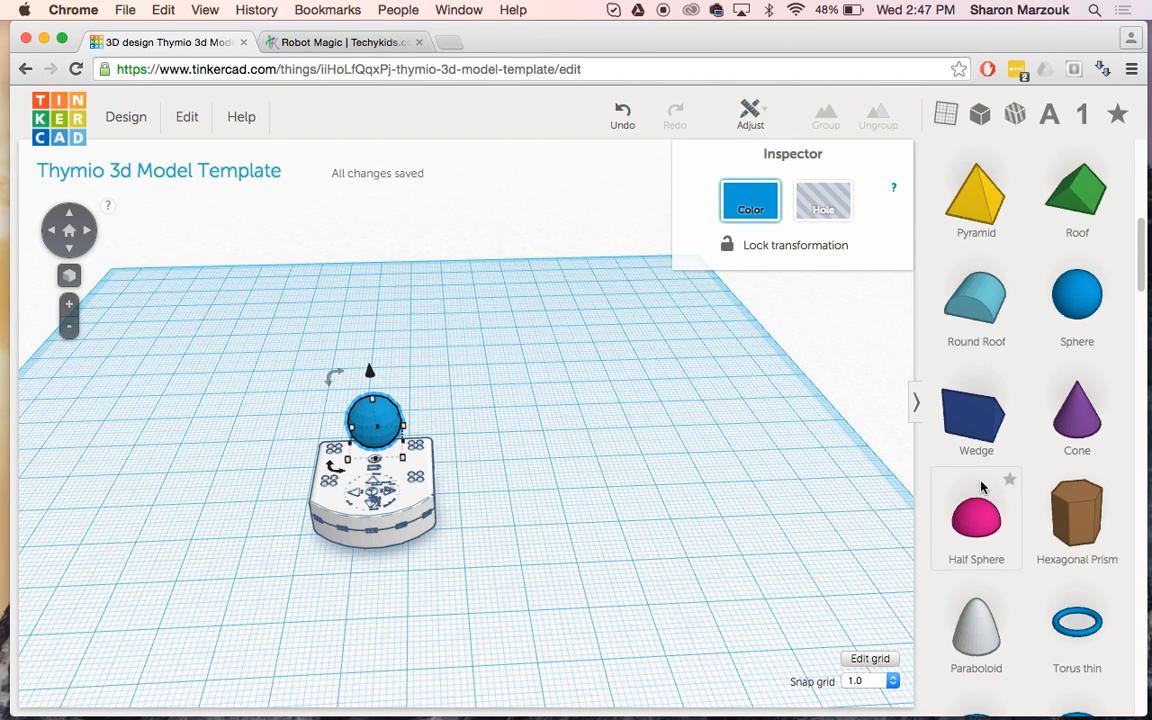
Step: Browse the shape library's component, geometric, hole, letter, number and symbol categories for attachment shapes
scroll(987, 494, "up", 5)
scroll(986, 482, "down", 1)
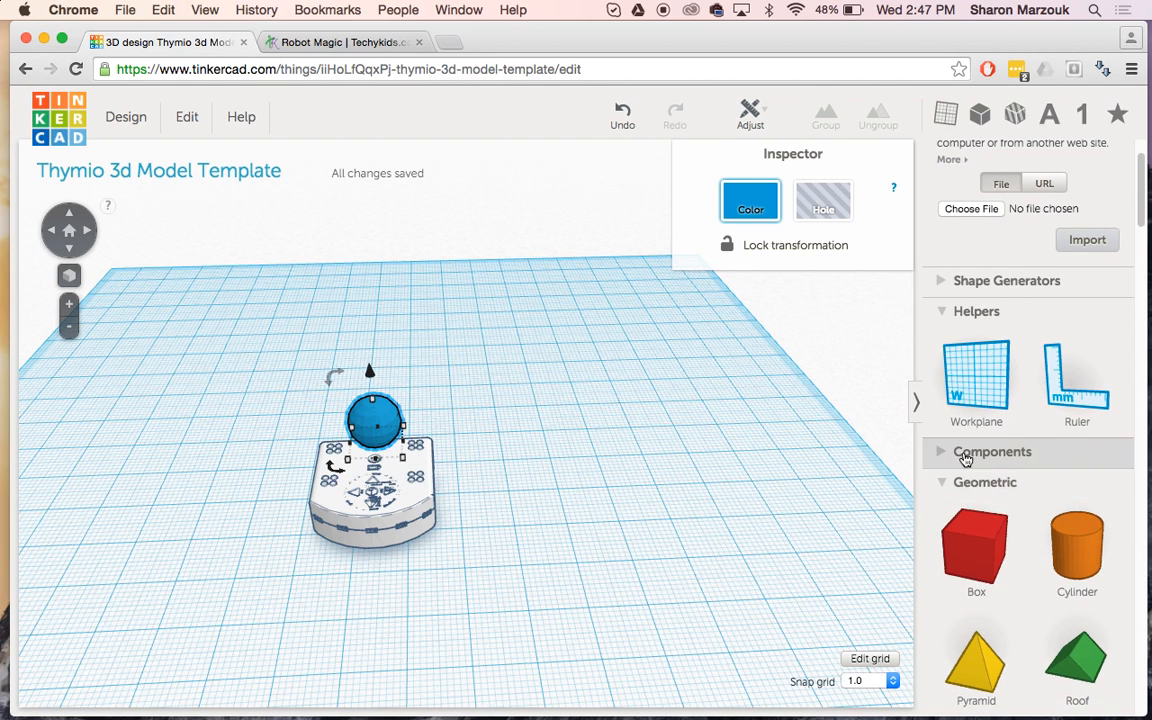
left_click(940, 454)
scroll(990, 484, "down", 3)
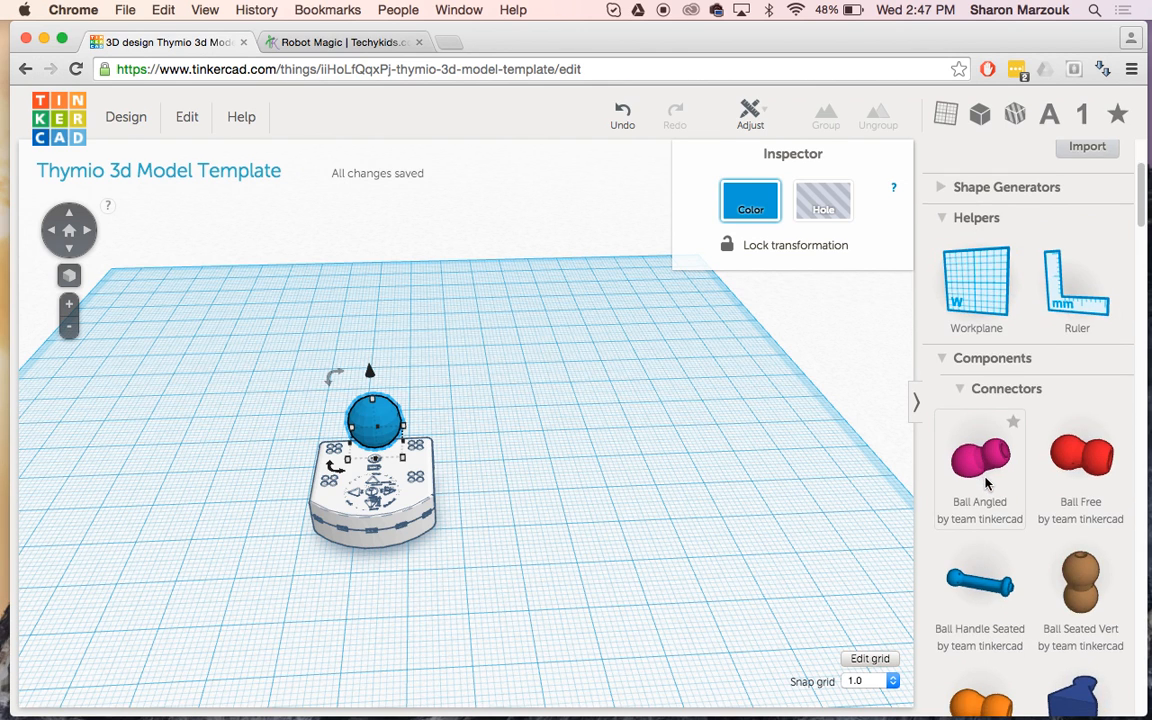
scroll(985, 486, "down", 3)
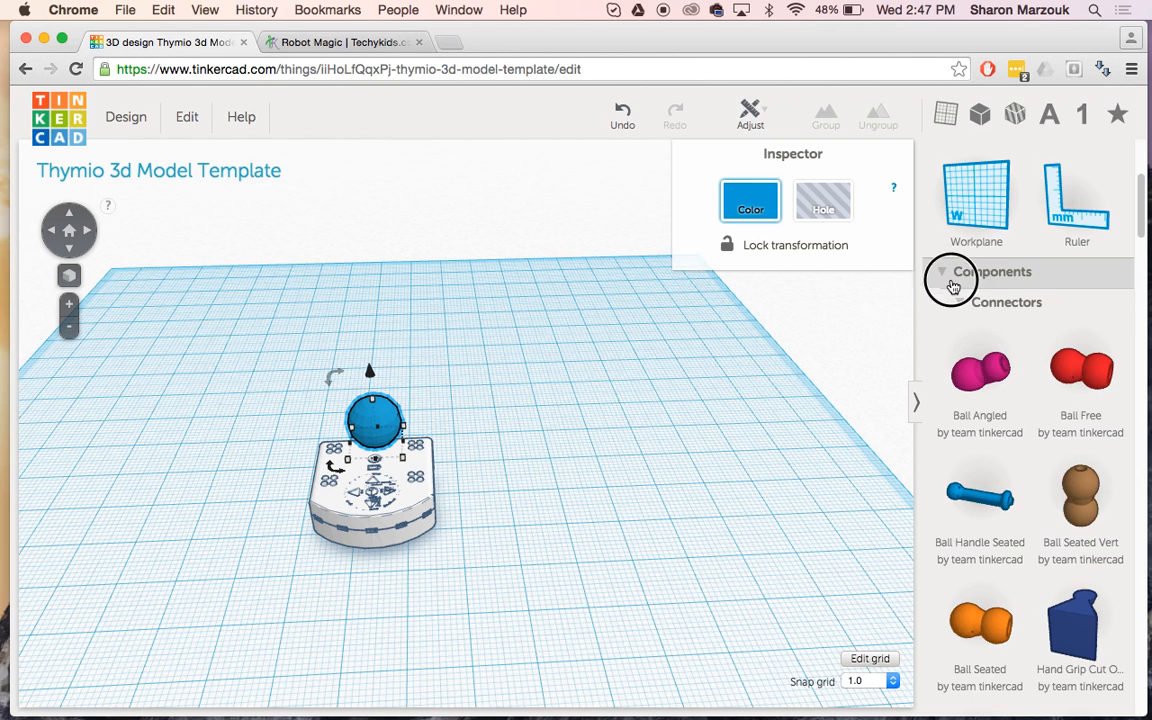
left_click(955, 285)
scroll(1036, 430, "down", 8)
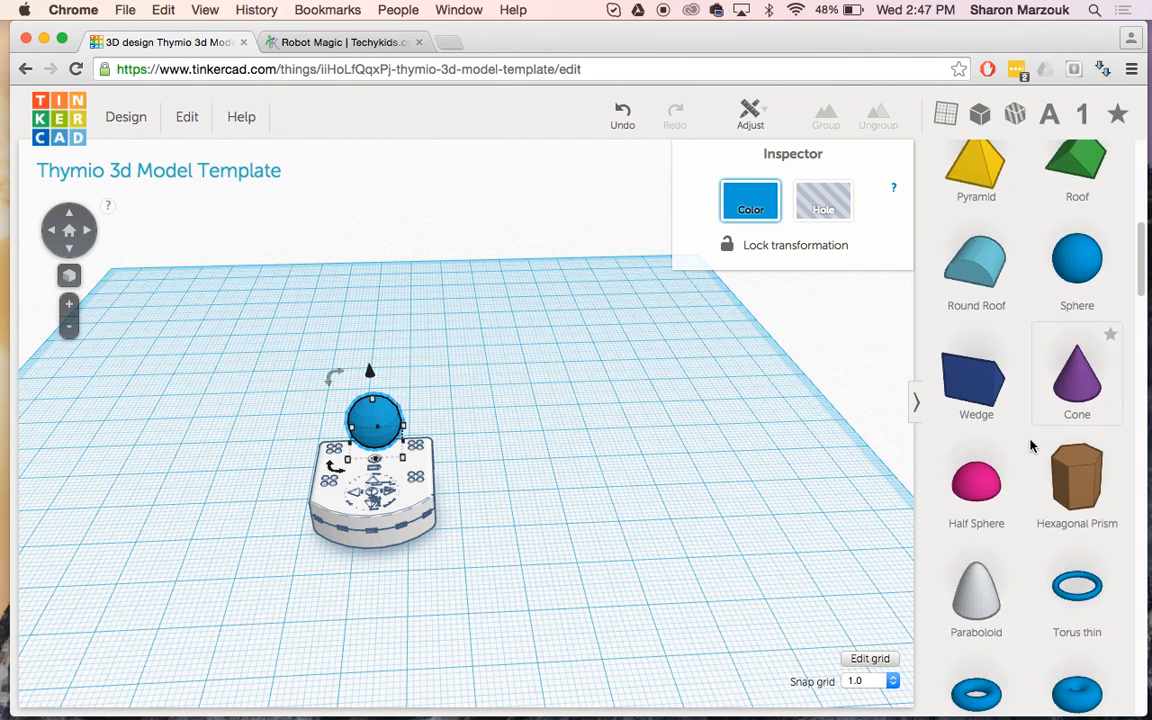
scroll(1033, 447, "down", 5)
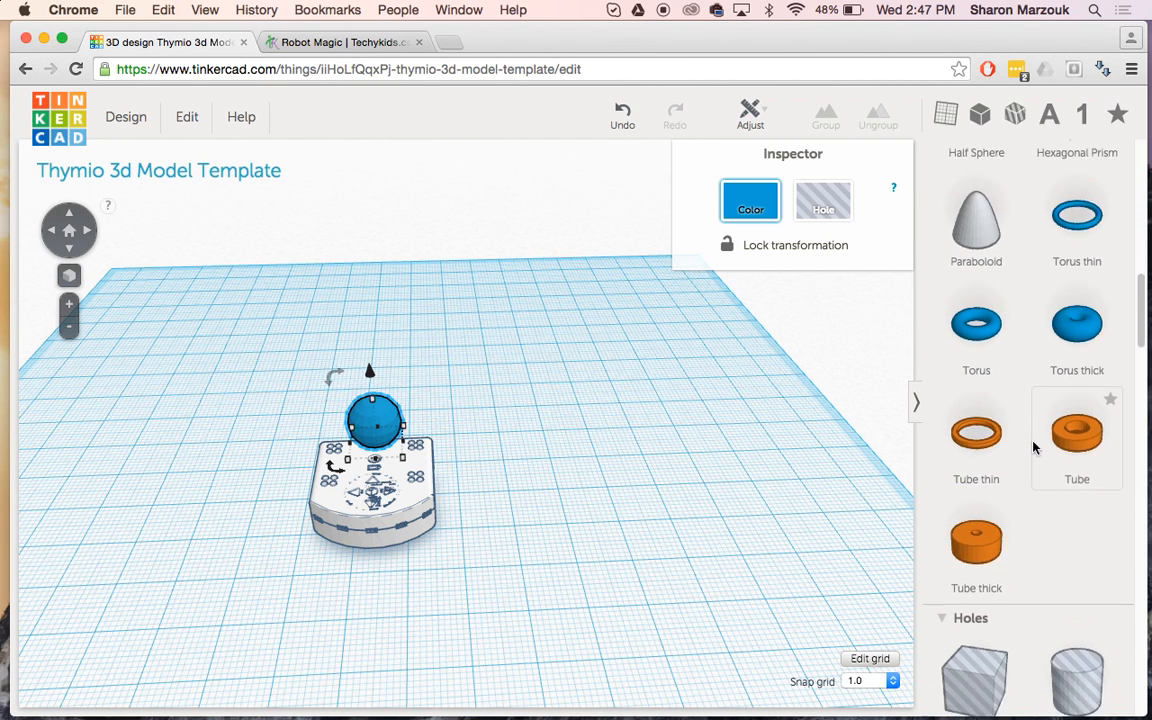
scroll(1033, 447, "down", 13)
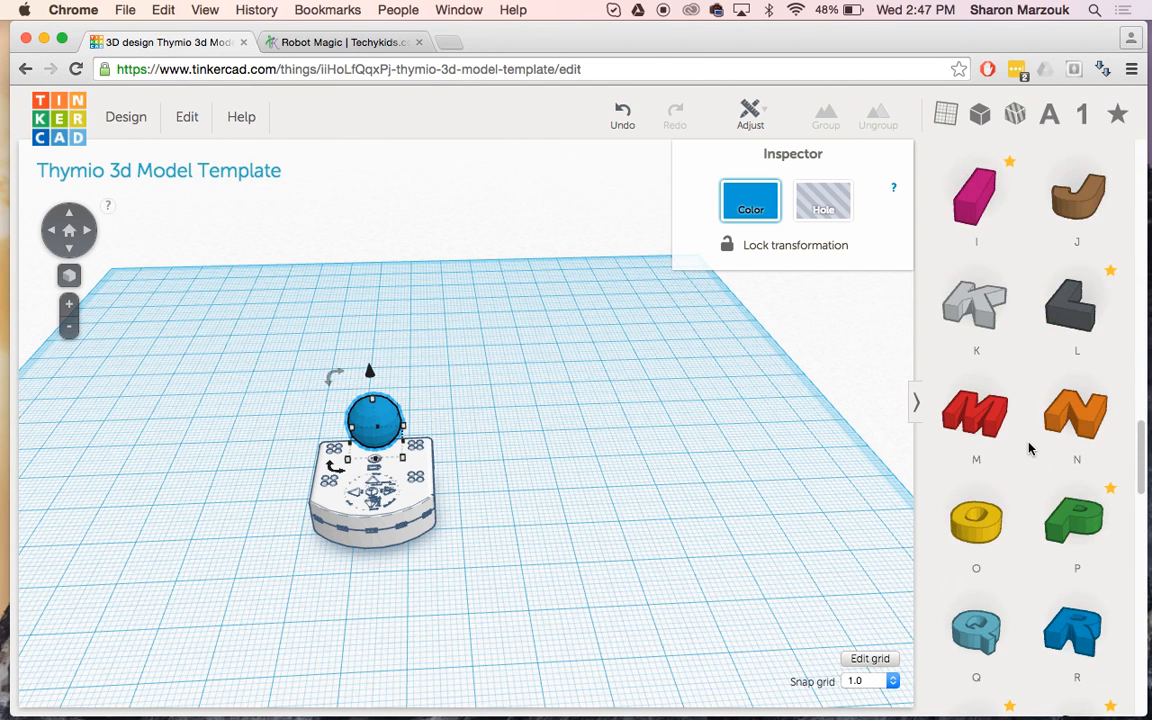
scroll(1028, 449, "down", 4)
scroll(1036, 445, "up", 15)
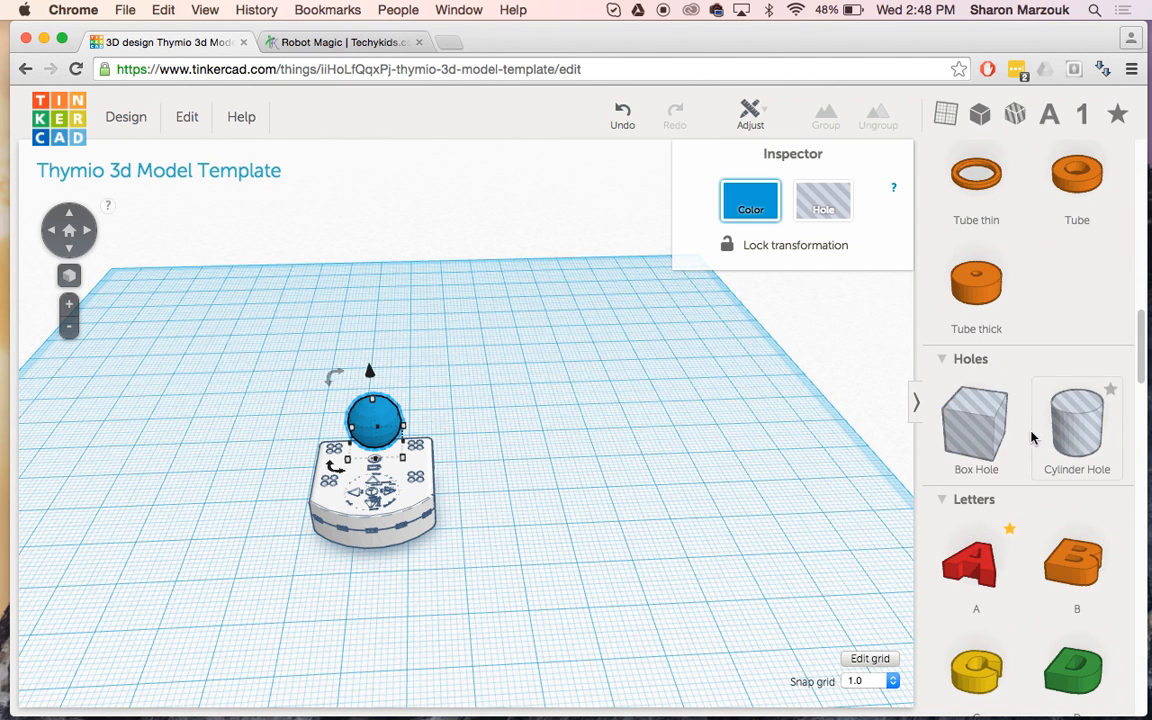
left_click(955, 503)
scroll(970, 515, "up", 8)
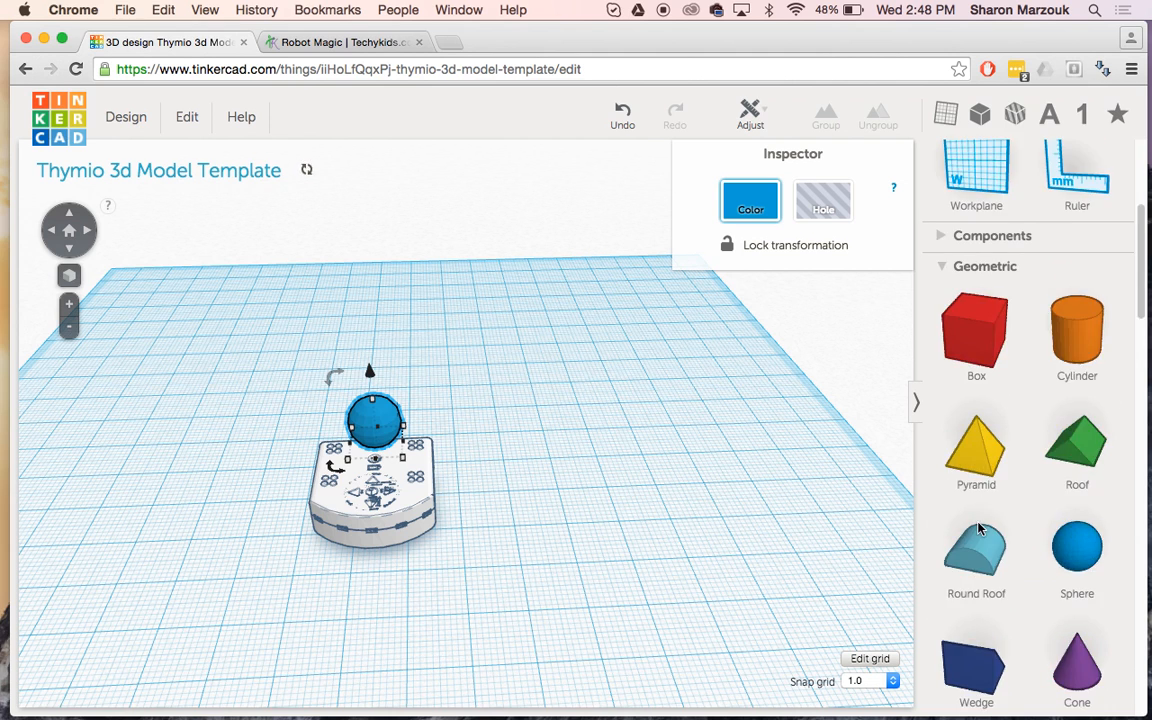
scroll(978, 527, "up", 4)
scroll(978, 520, "down", 15)
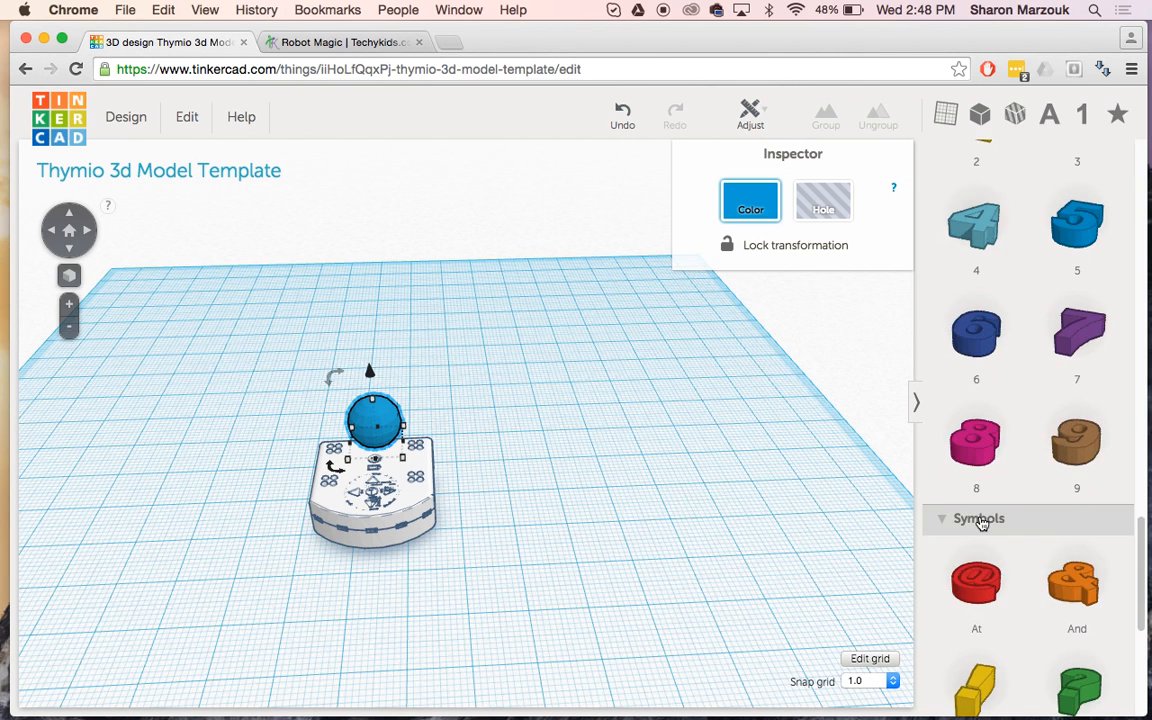
scroll(1000, 527, "down", 1)
scroll(1006, 530, "down", 1)
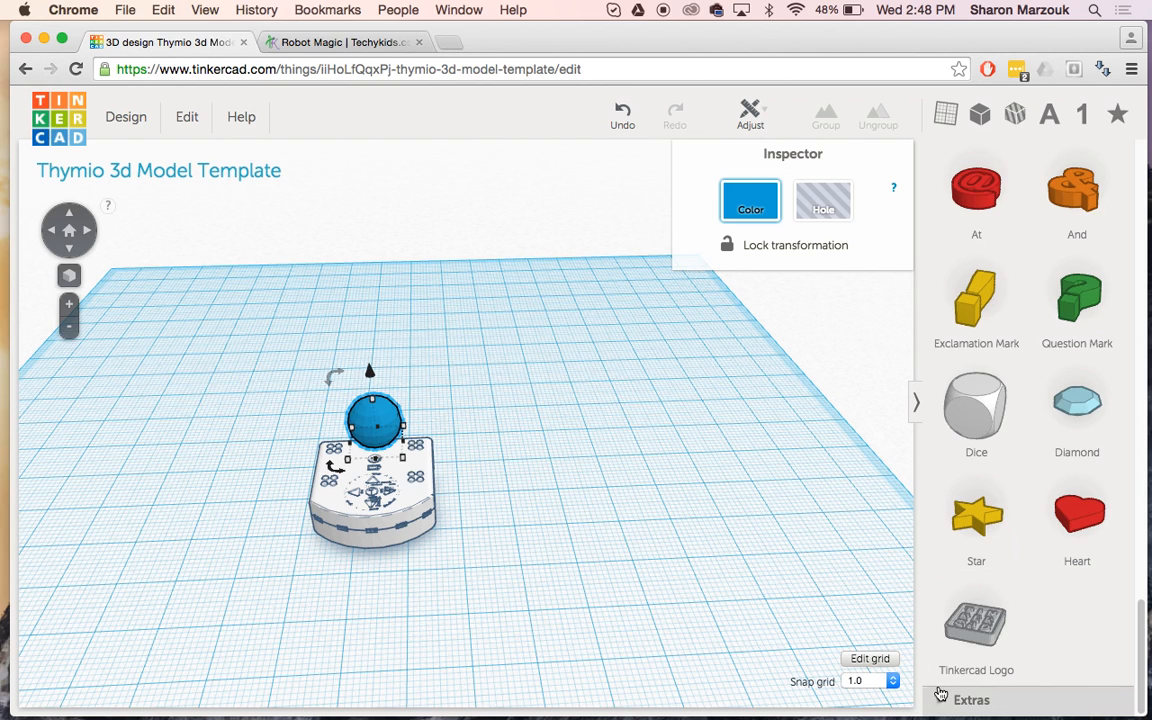
Step: Add the hollowed bunny ear from the Extras shapes beside the robot's front corner
left_click(972, 699)
scroll(980, 660, "down", 3)
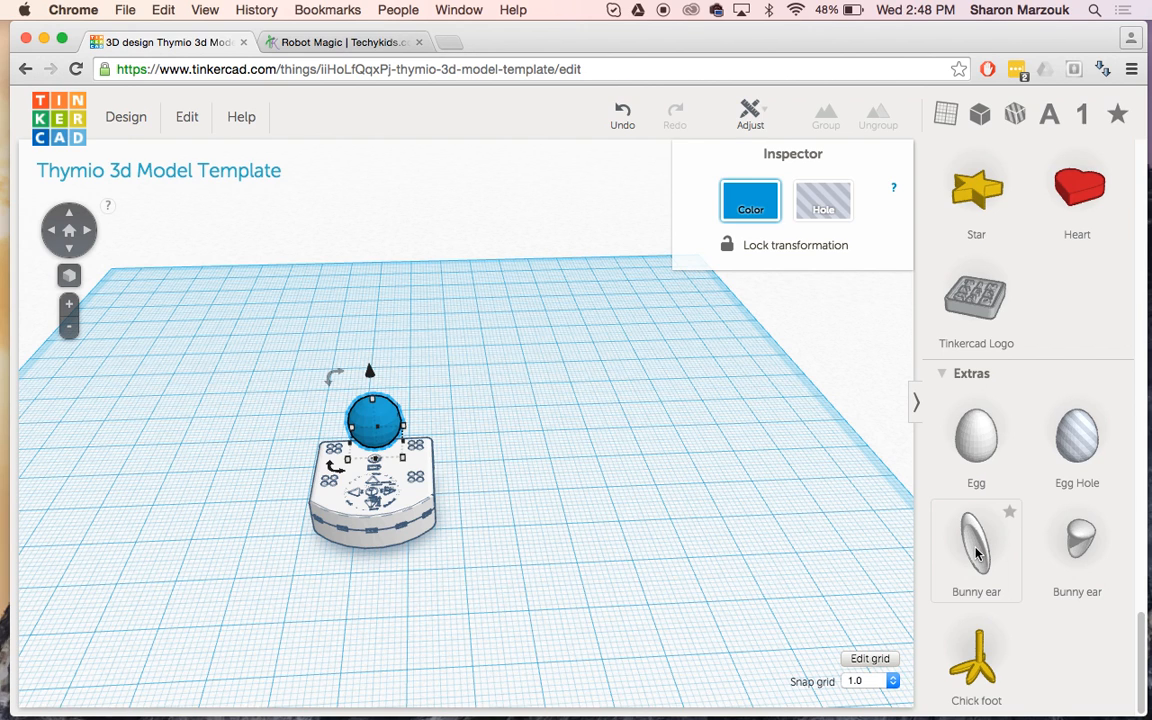
left_click_drag(978, 553, 322, 522)
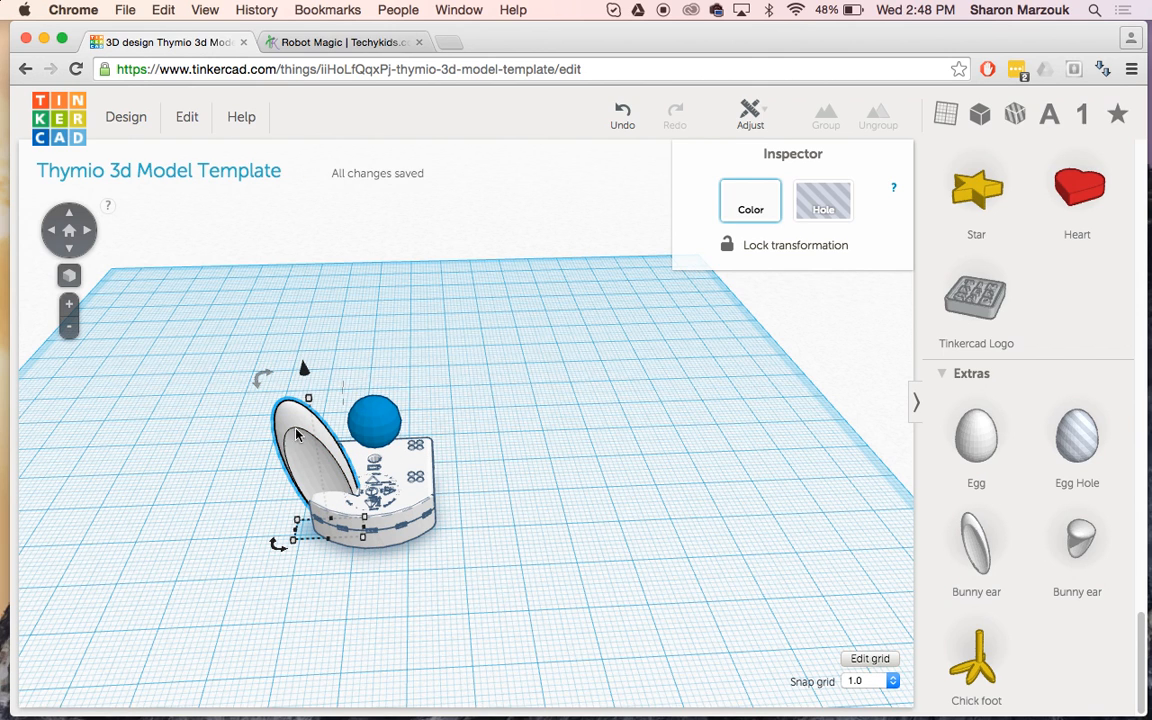
Step: Scale the bunny ear down proportionally and raise it onto the outer edge of the robot's top, near the front
left_click_drag(292, 536, 308, 524)
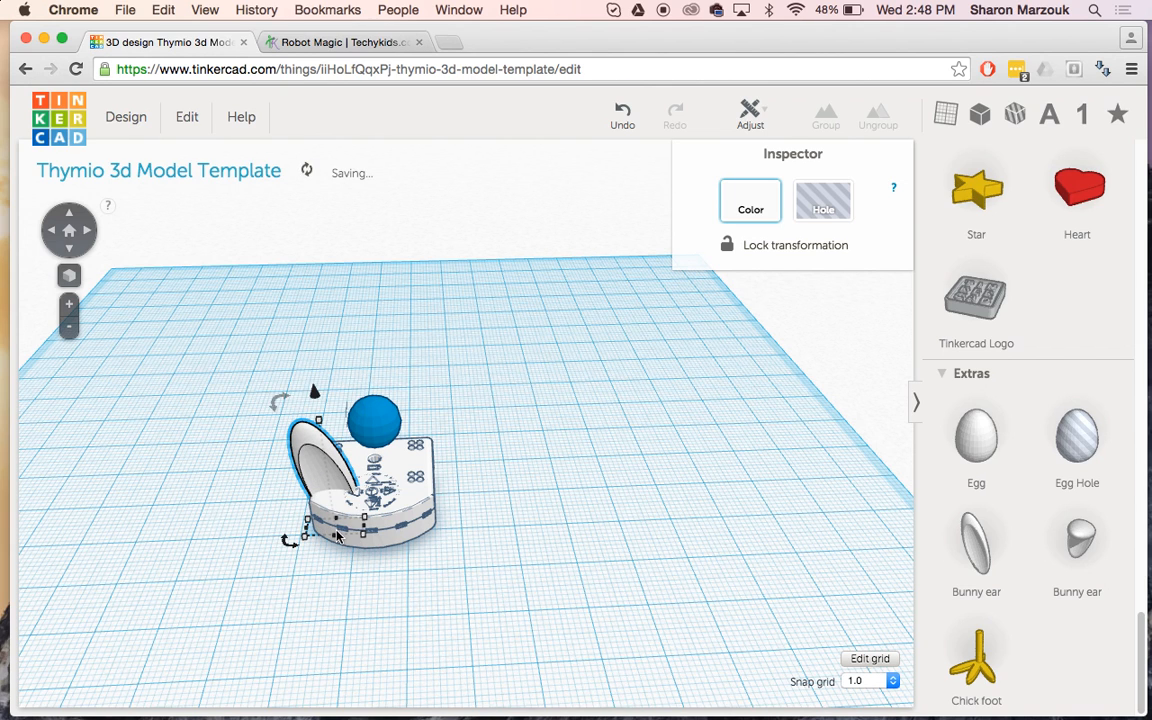
left_click_drag(316, 391, 305, 347)
left_click_drag(312, 425, 300, 455)
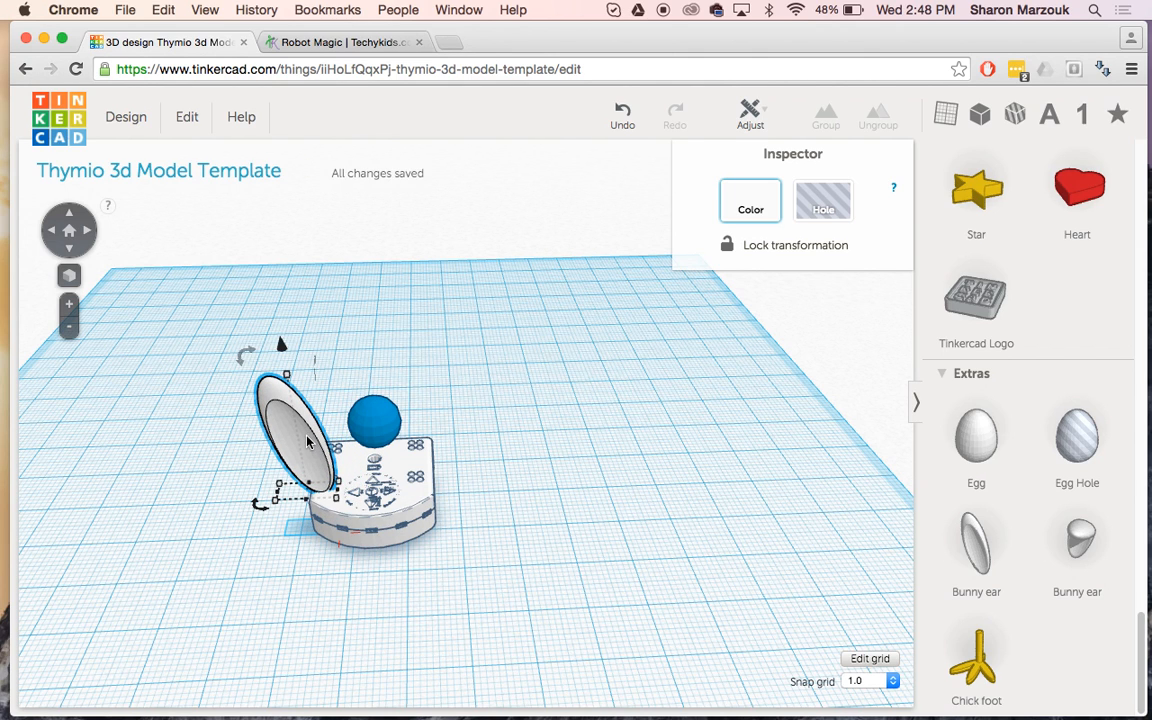
Step: Duplicate the bunny ear and place the copy on the opposite side of the robot's top
left_click(305, 432)
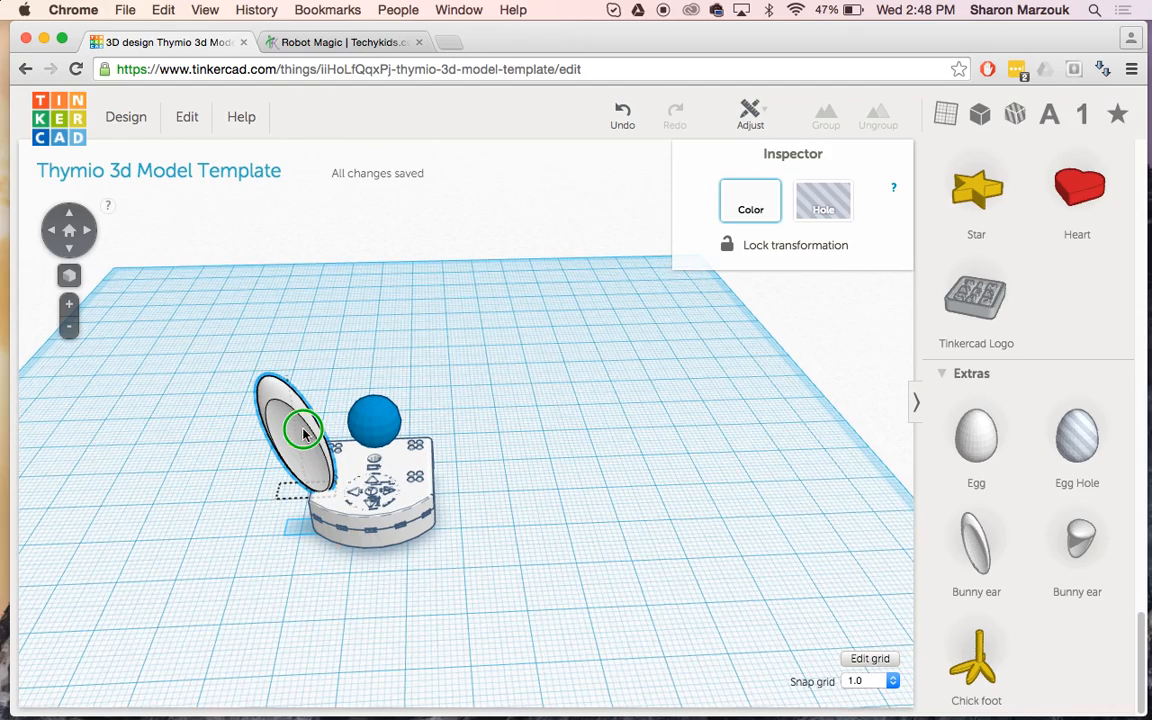
right_click_drag(346, 428, 470, 430)
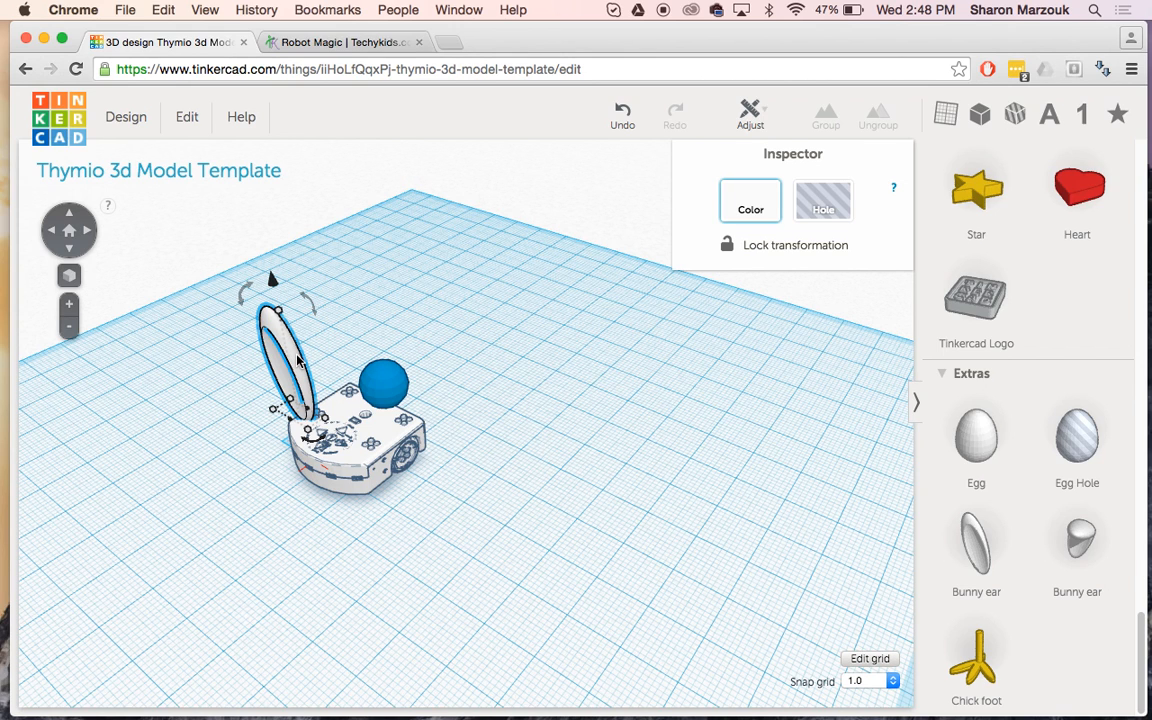
key("ctrl+v")
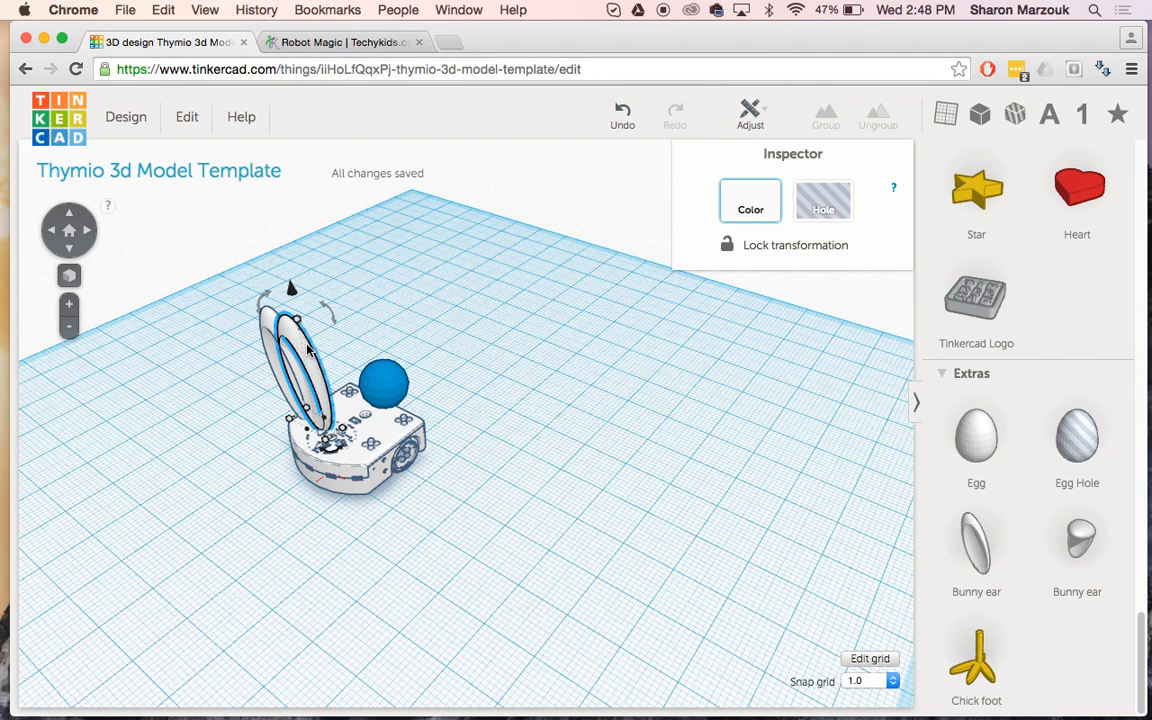
left_click_drag(312, 357, 365, 385)
right_click_drag(452, 428, 635, 363)
Step: Rotate the copied ear to lean outward and nudge it five increments toward the robot's outer side
mouse_move(379, 317)
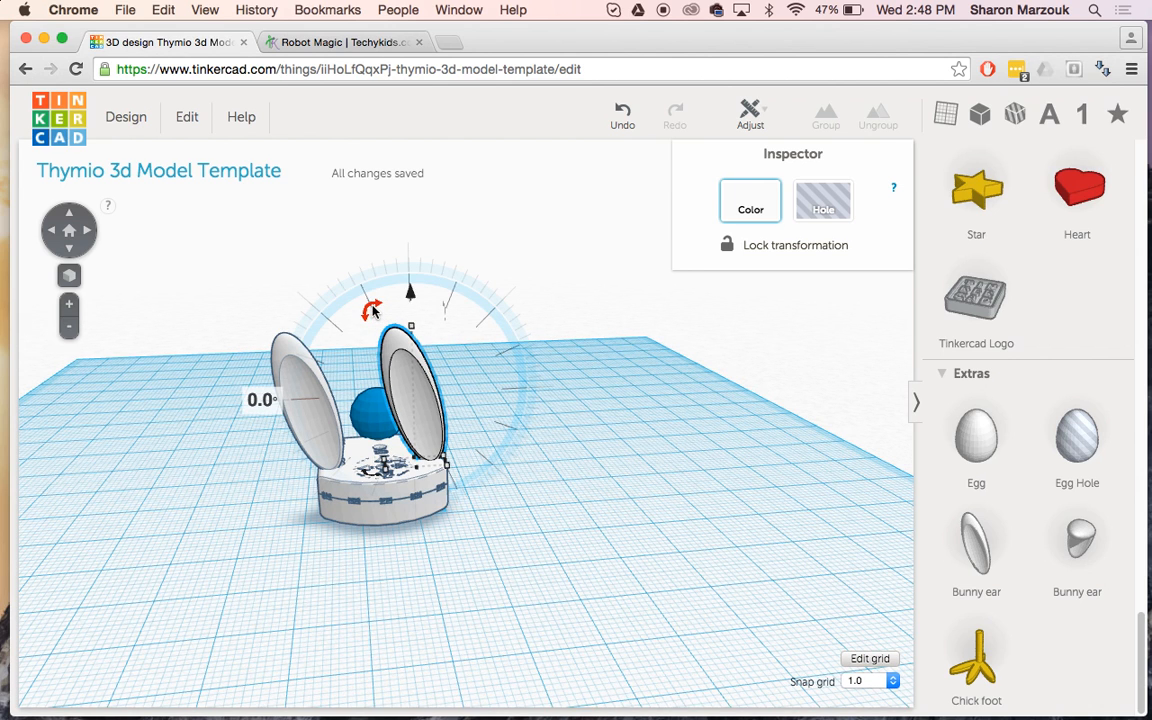
mouse_move(372, 311)
left_mouse_down()
mouse_move(403, 305)
mouse_move(384, 305)
left_mouse_up()
mouse_move(381, 303)
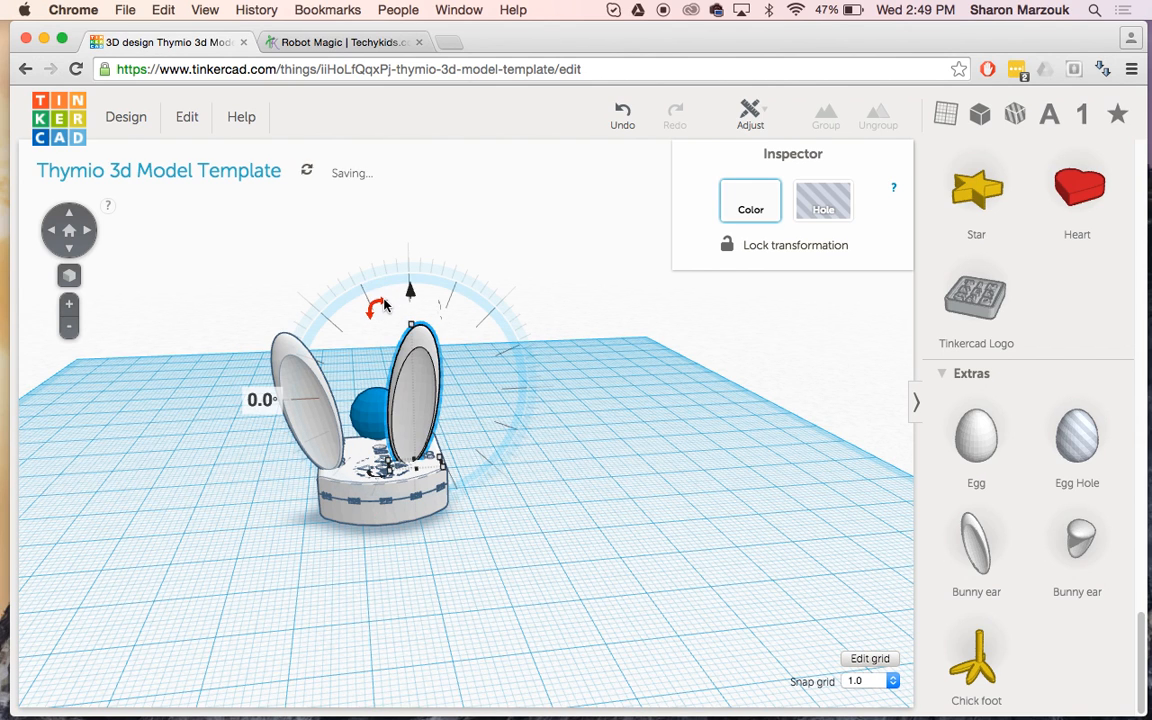
key("Right")
key("Right")
key("Right")
key("Right")
key("Right")
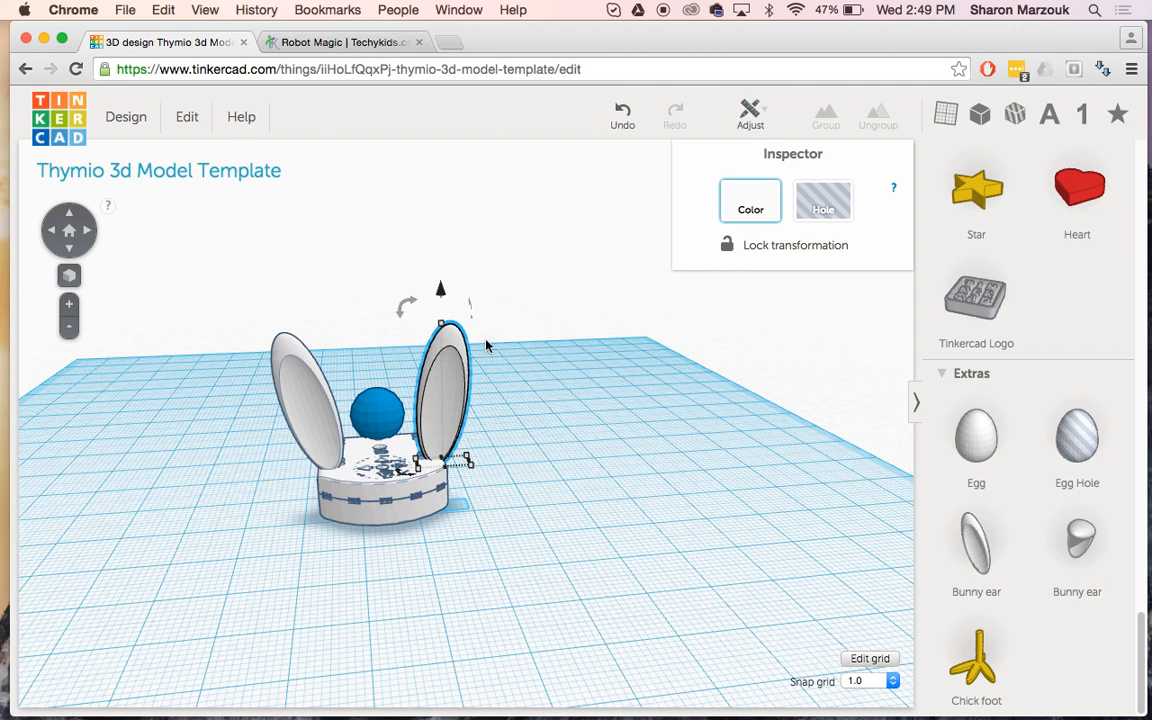
Step: Colour both bunny ears with the bright yellow preset
left_click(751, 206)
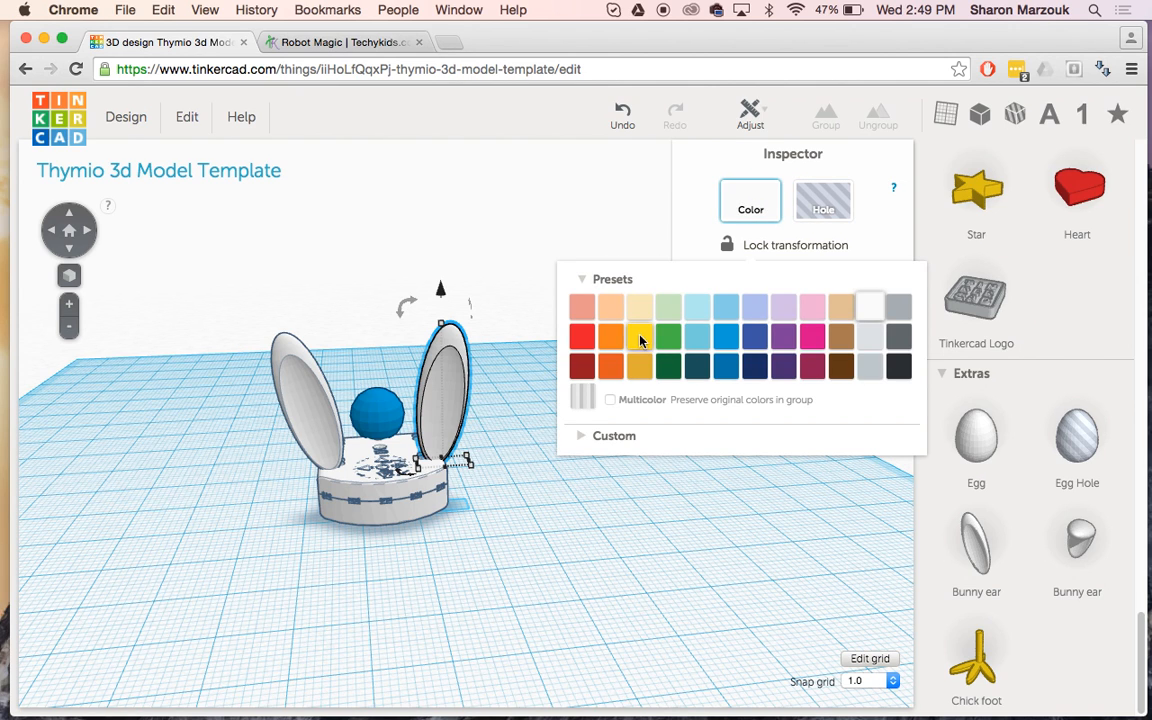
left_click(640, 339)
left_click(281, 362)
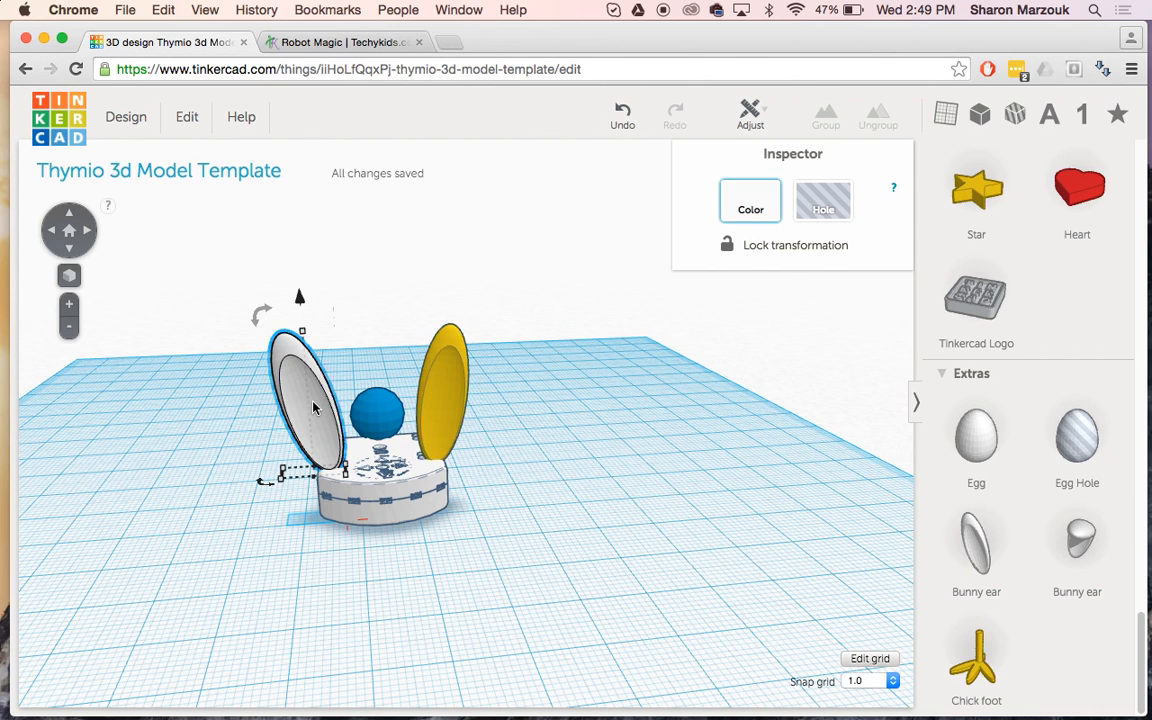
left_click(751, 206)
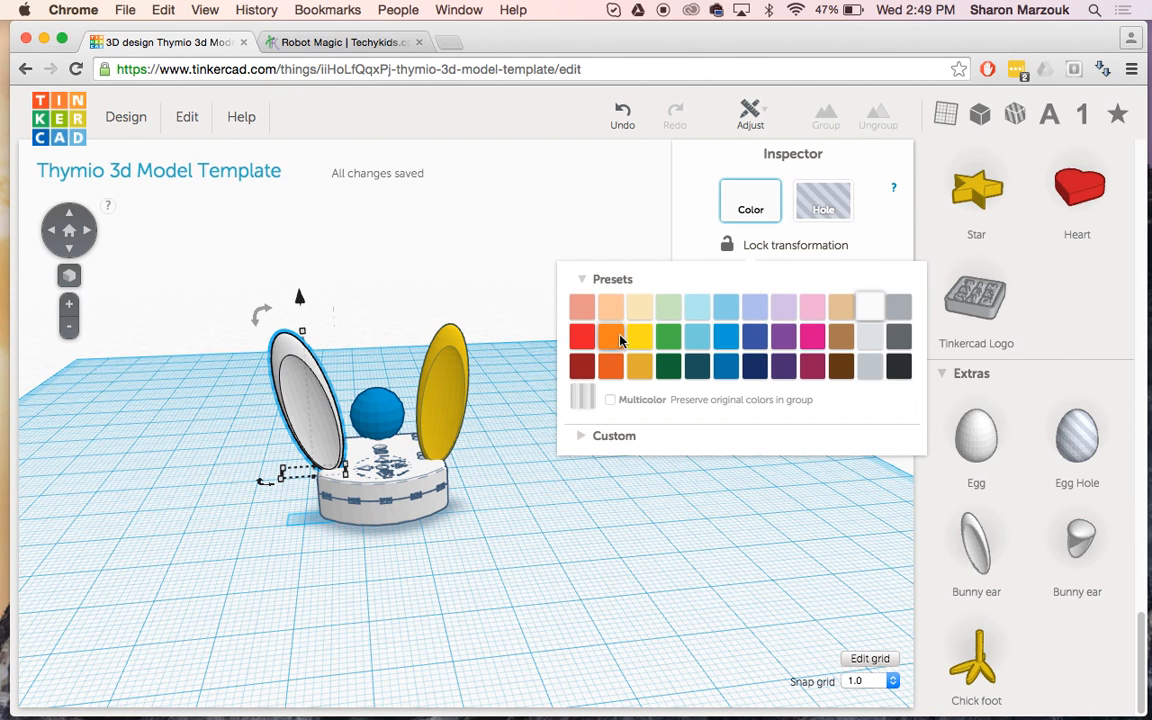
left_click(640, 339)
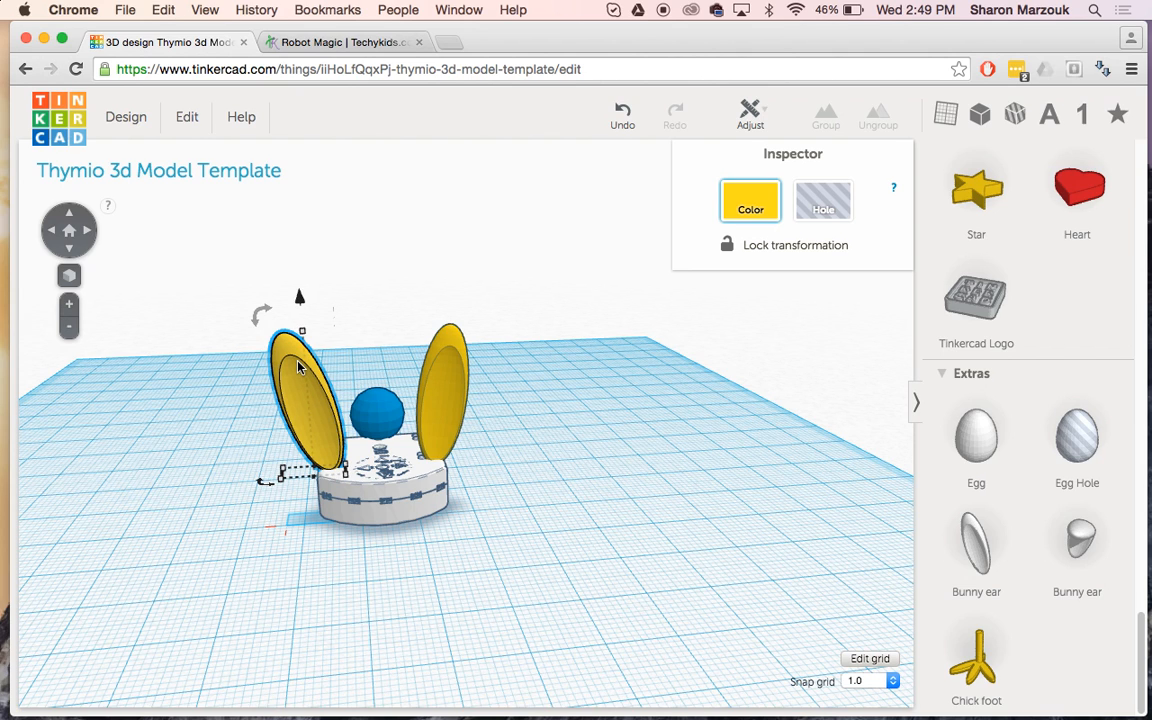
Step: Duplicate the first yellow ear and scale the copy down proportionally to form an inner ear
key("super+v")
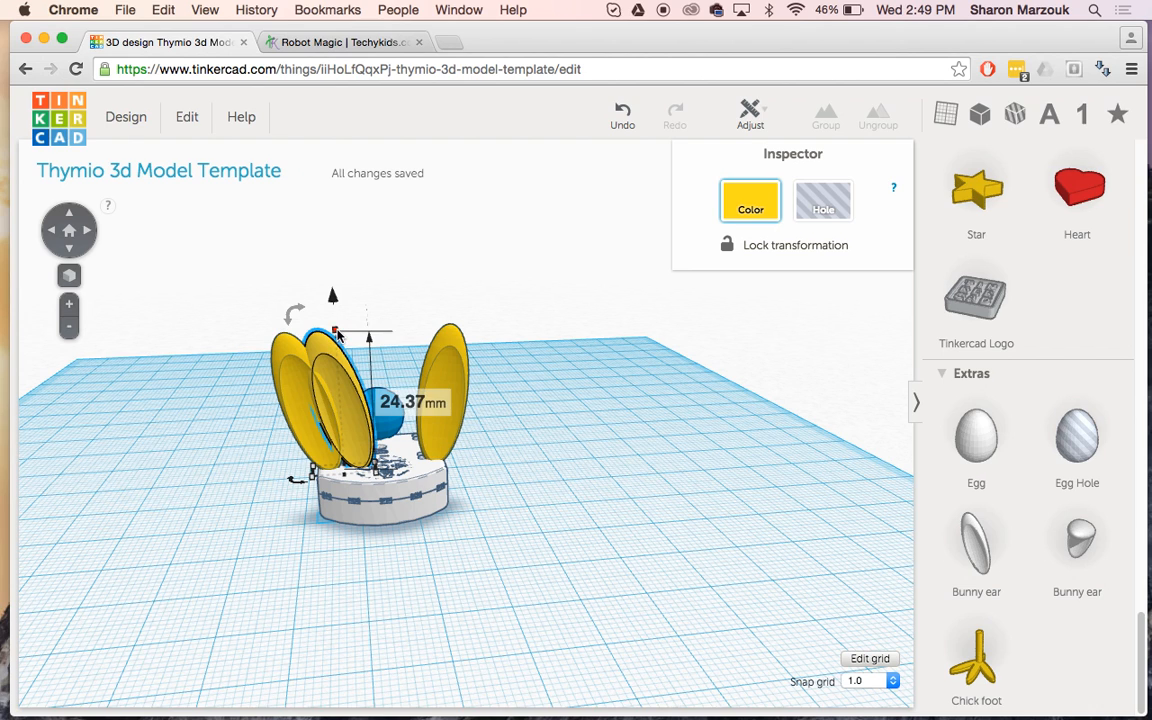
left_click_drag(338, 336, 321, 383)
Step: Nudge the small ear three increments toward the robot's front and three toward its outer side, in front of the large ear
right_click_drag(556, 377, 350, 395)
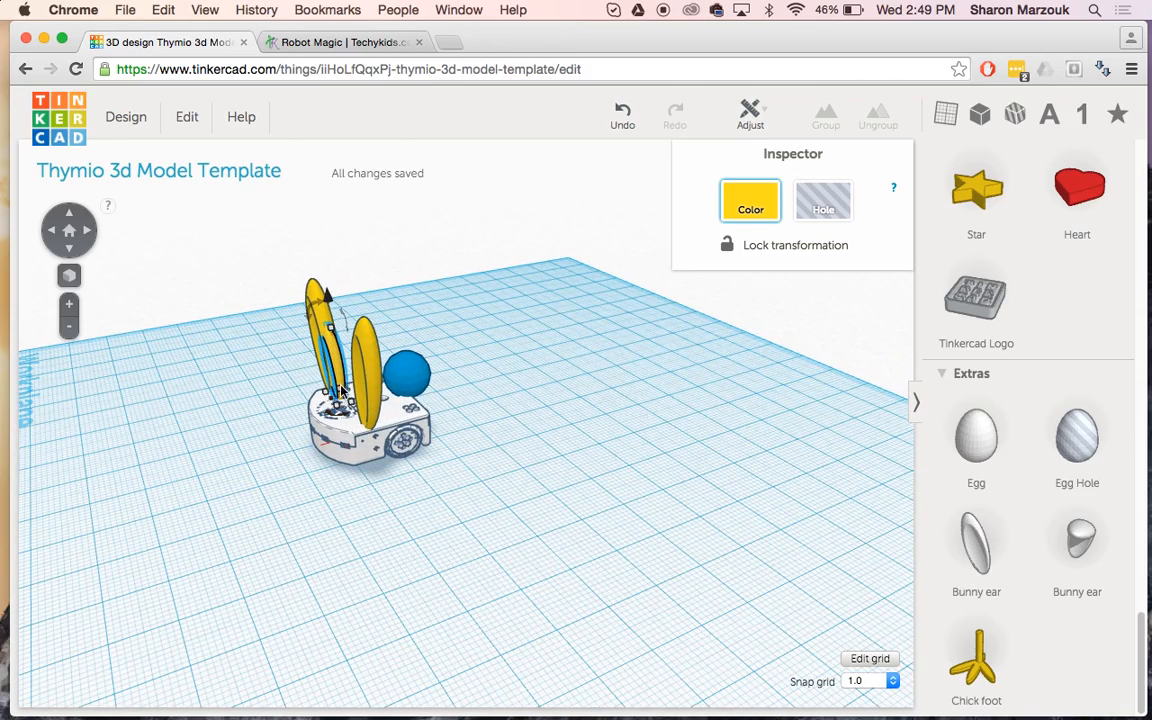
key("Left")
key("Left")
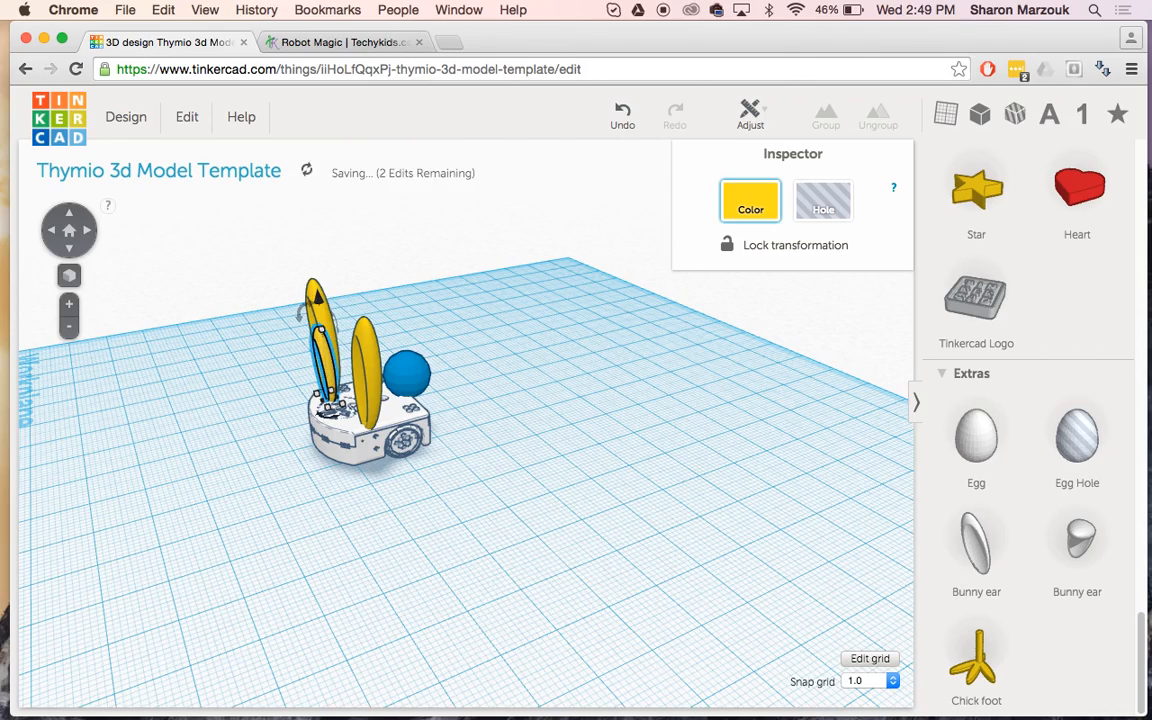
key("Left")
right_click_drag(480, 430, 797, 370)
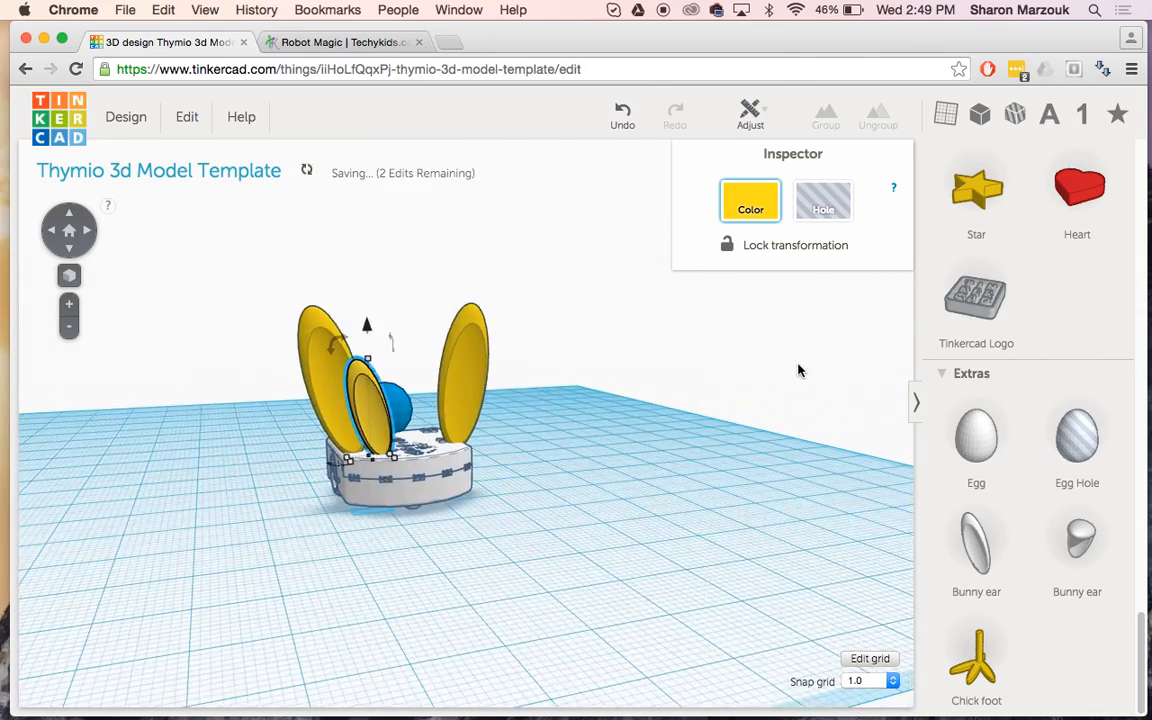
key("Left")
key("Left")
key("Left")
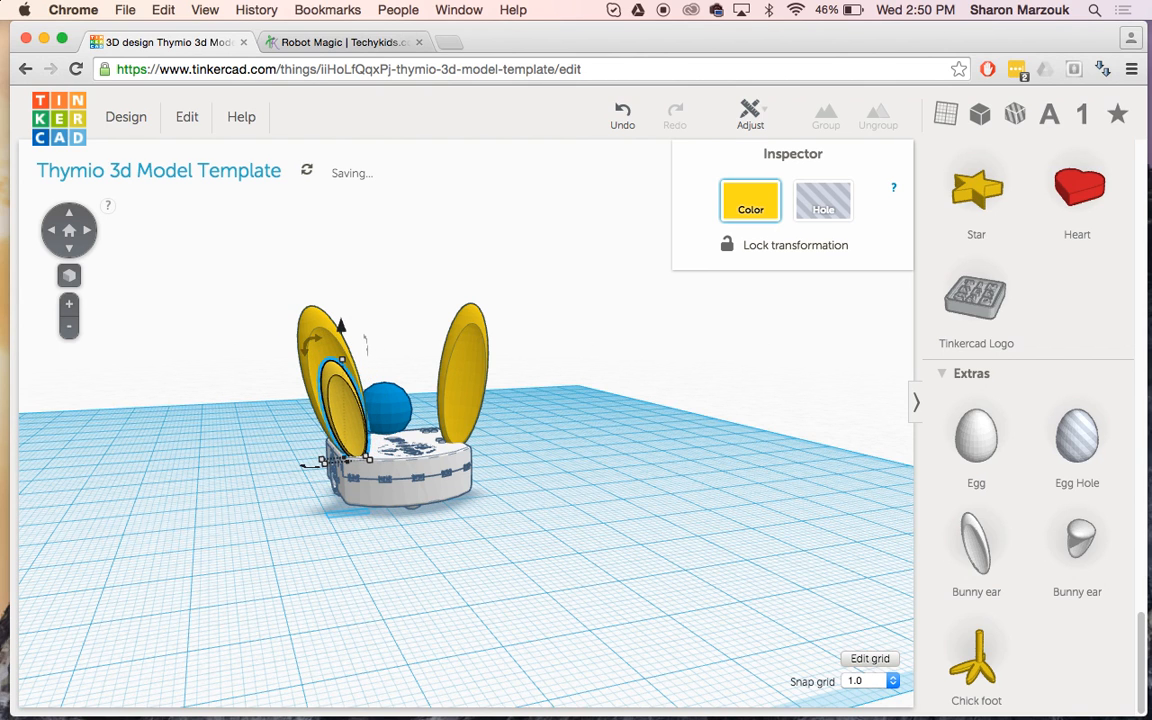
Step: Colour the small inner ear with the bright red preset and deselect it
left_click(770, 216)
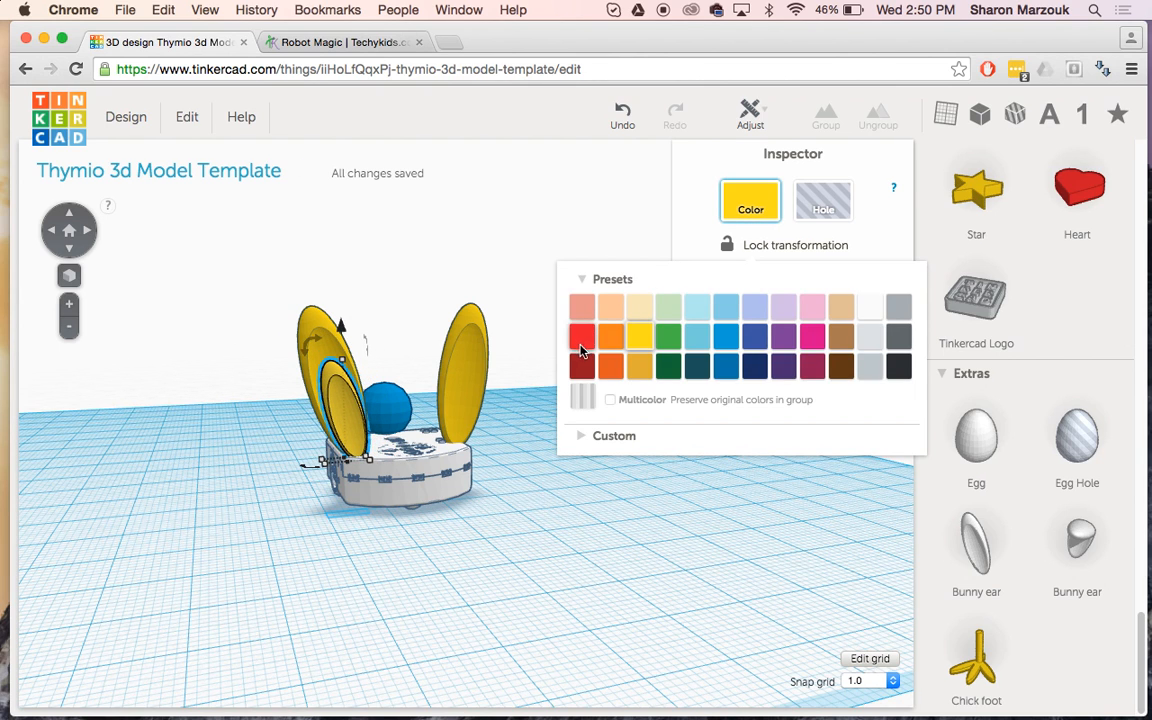
left_click(582, 340)
left_click(586, 427)
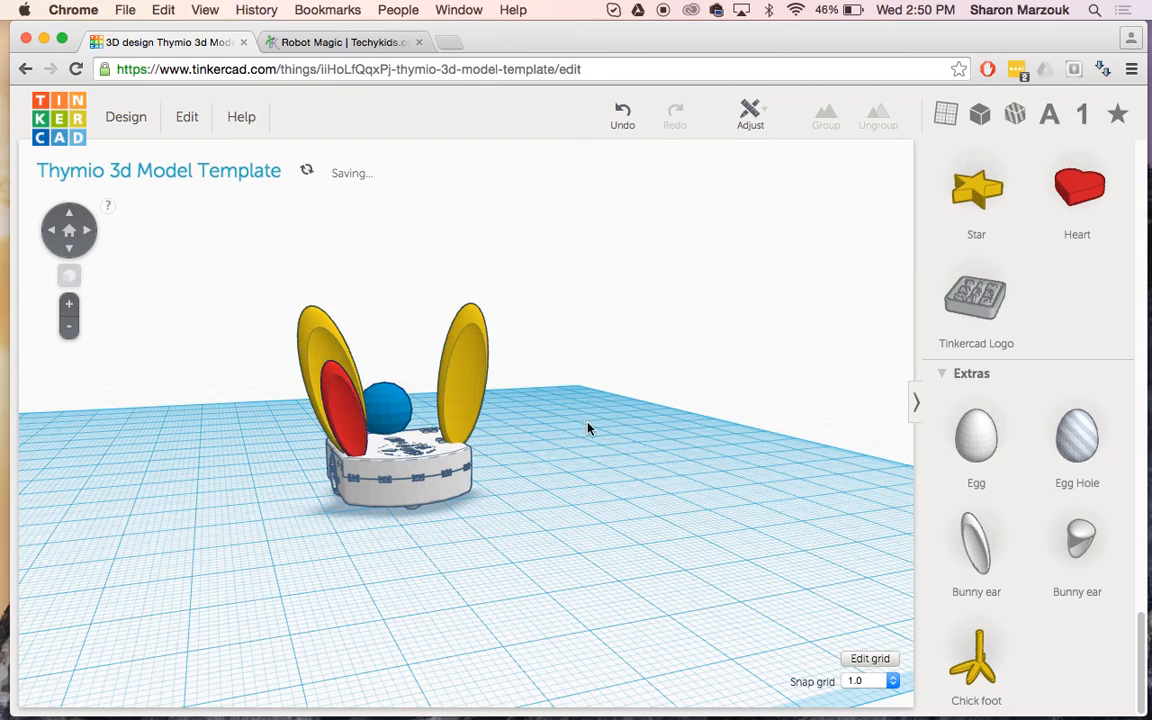
Step: Nudge the red inner ear two increments toward the robot's rear so it sits against the yellow ear, and keep it selected
right_click_drag(355, 608, 563, 345)
left_click(537, 341)
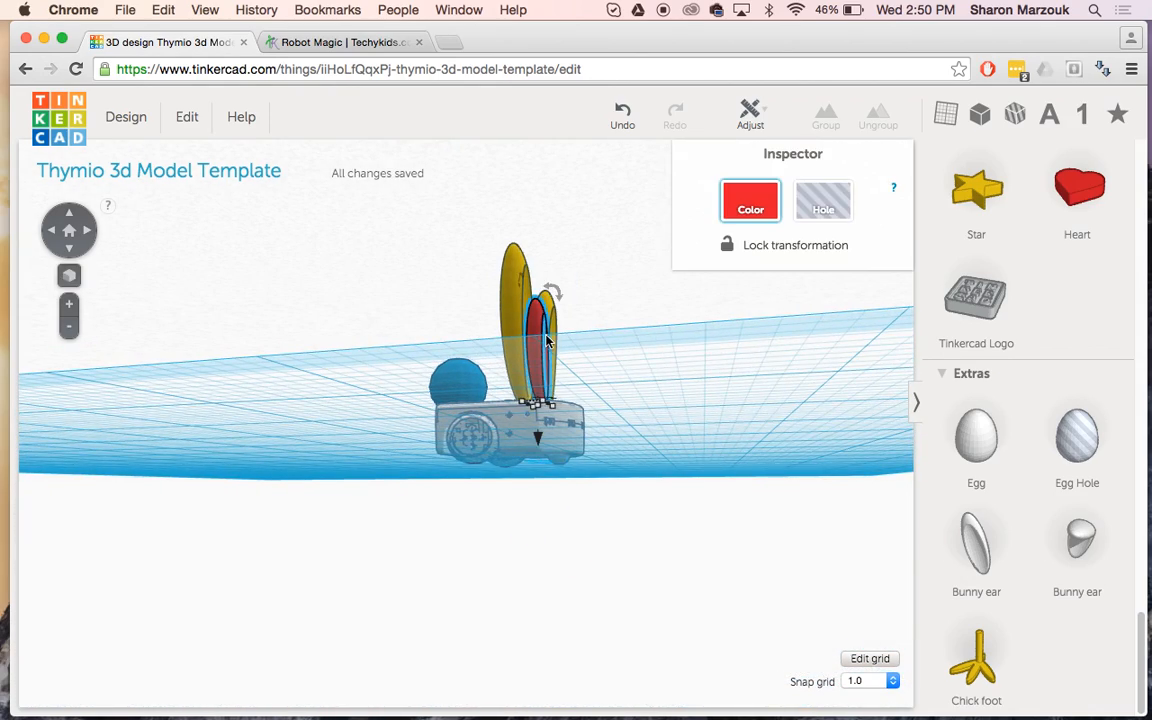
key("Left")
key("Left")
right_click_drag(673, 310, 336, 362)
left_click(310, 377)
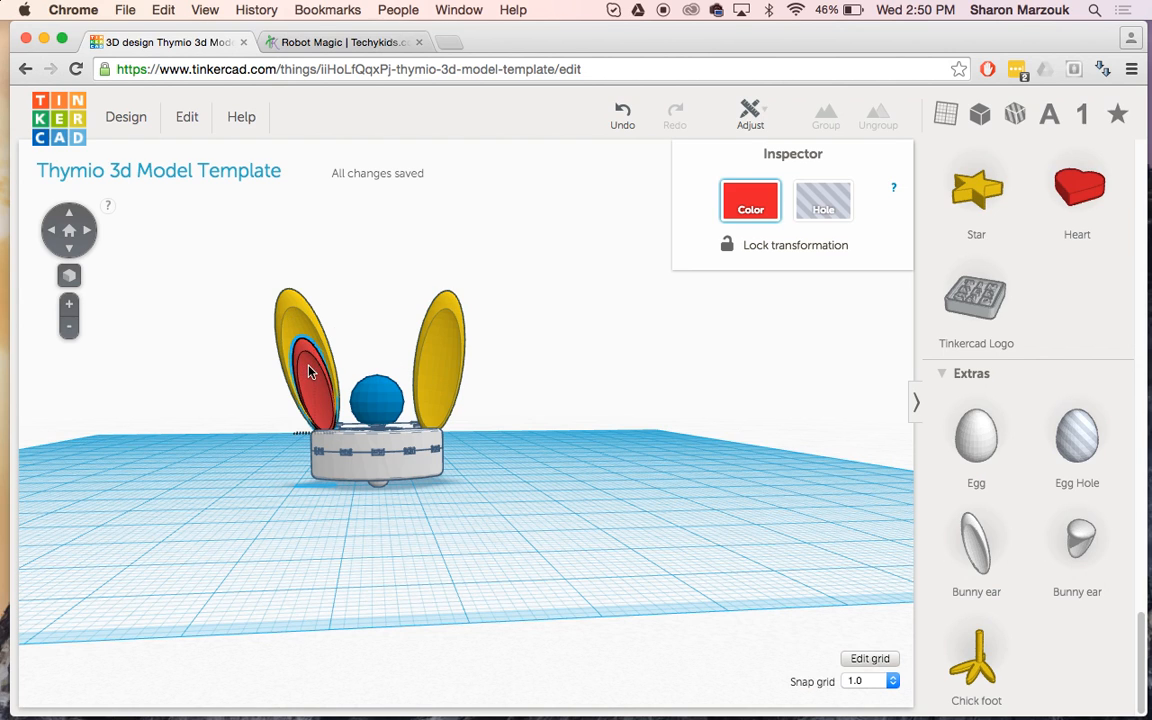
left_click(456, 330)
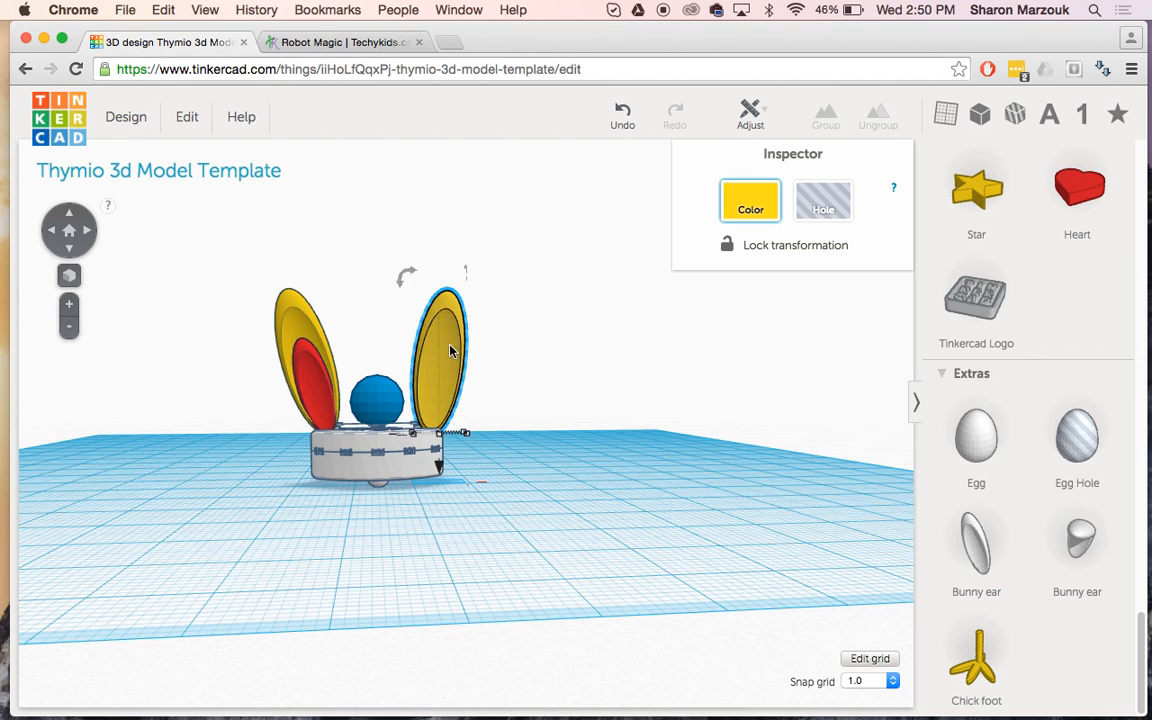
left_click(307, 366)
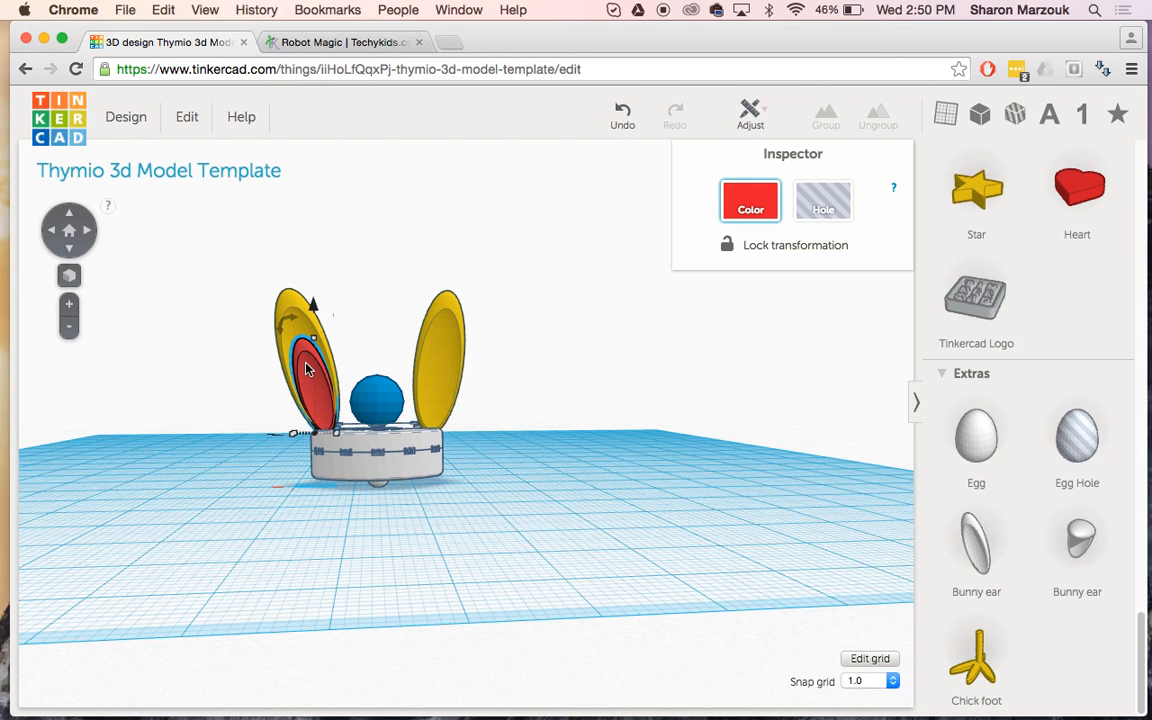
Step: Duplicate the red inner ear and move the copy across the robot toward the second yellow ear
key("super+d")
key("Right")
key("Right")
key("Right")
key("Right")
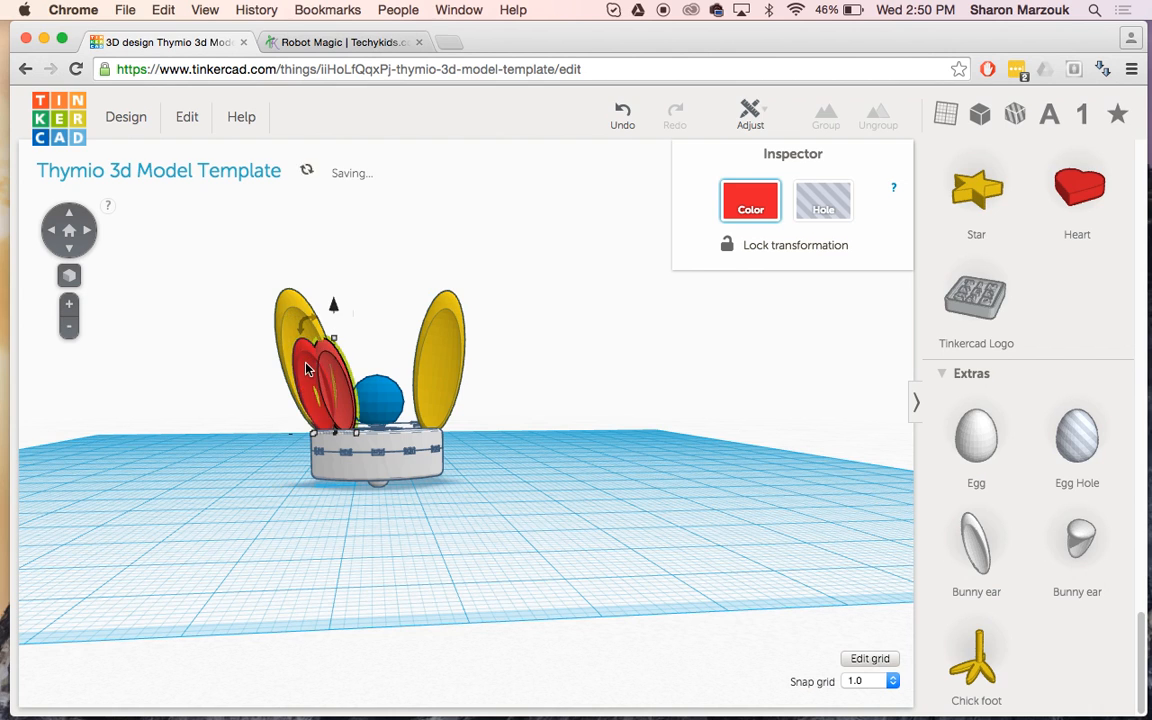
key("Right")
key("Right")
key("Right")
key("Right")
key("Right")
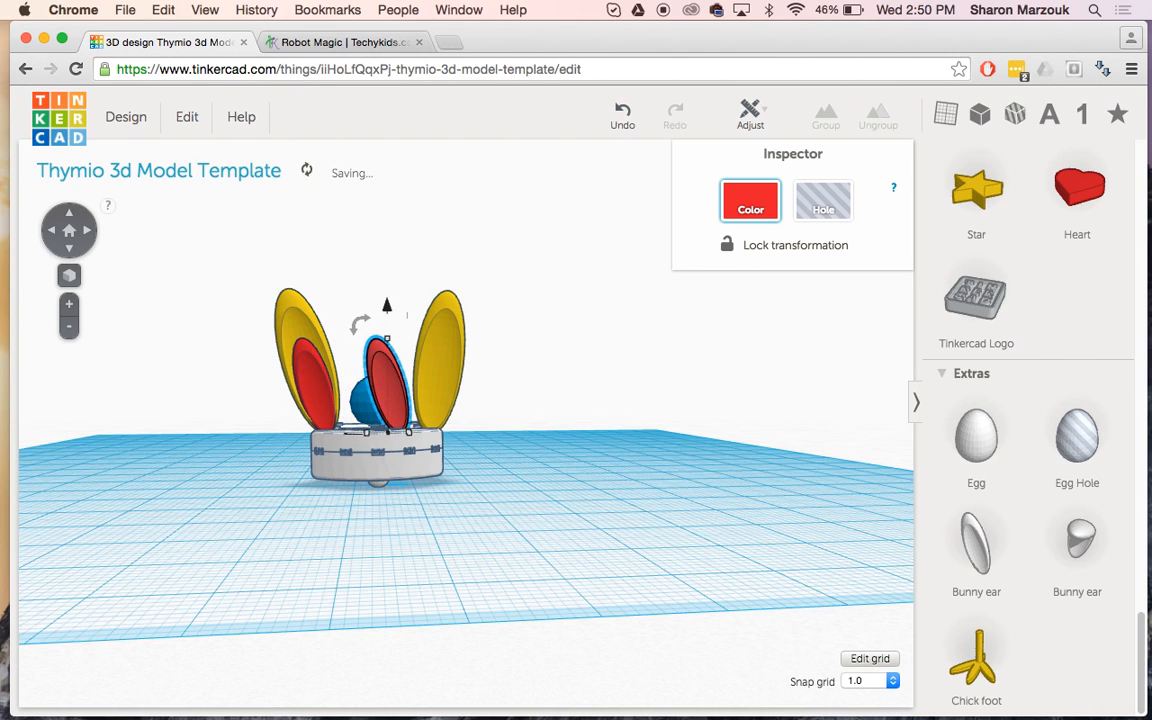
Step: Tilt the copied red ear to match the second yellow ear and shift it to sit centred in front of that ear
left_click_drag(398, 318, 433, 314)
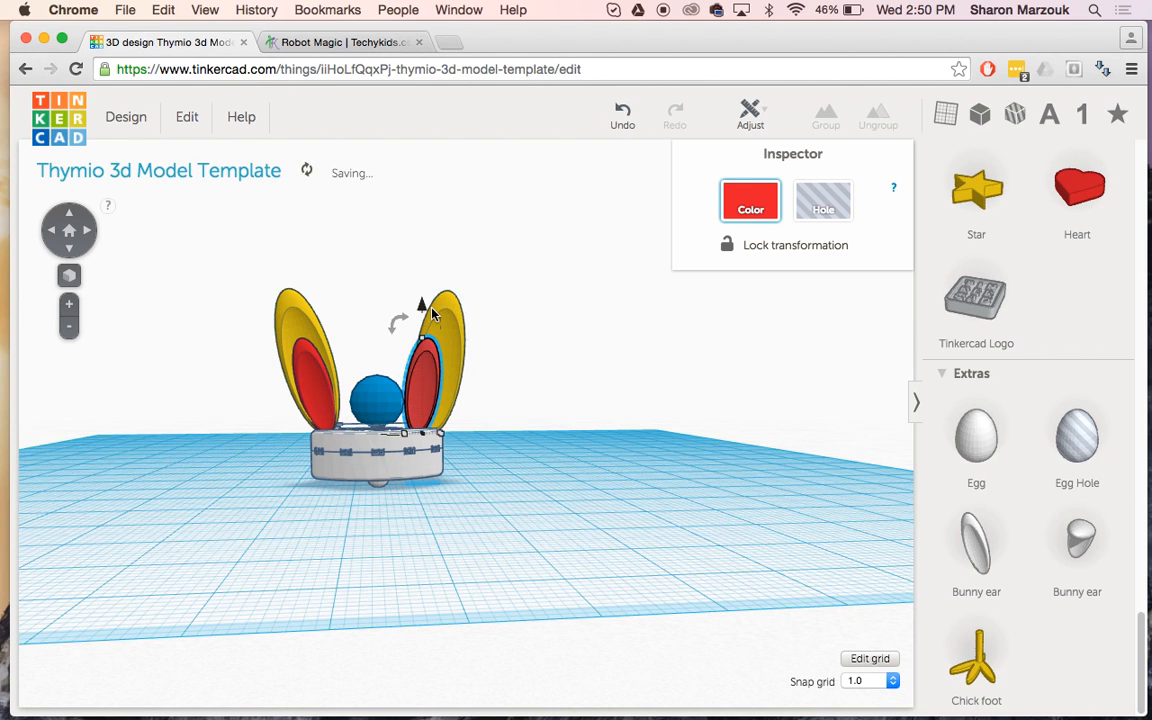
key("Right")
key("Right")
key("Right")
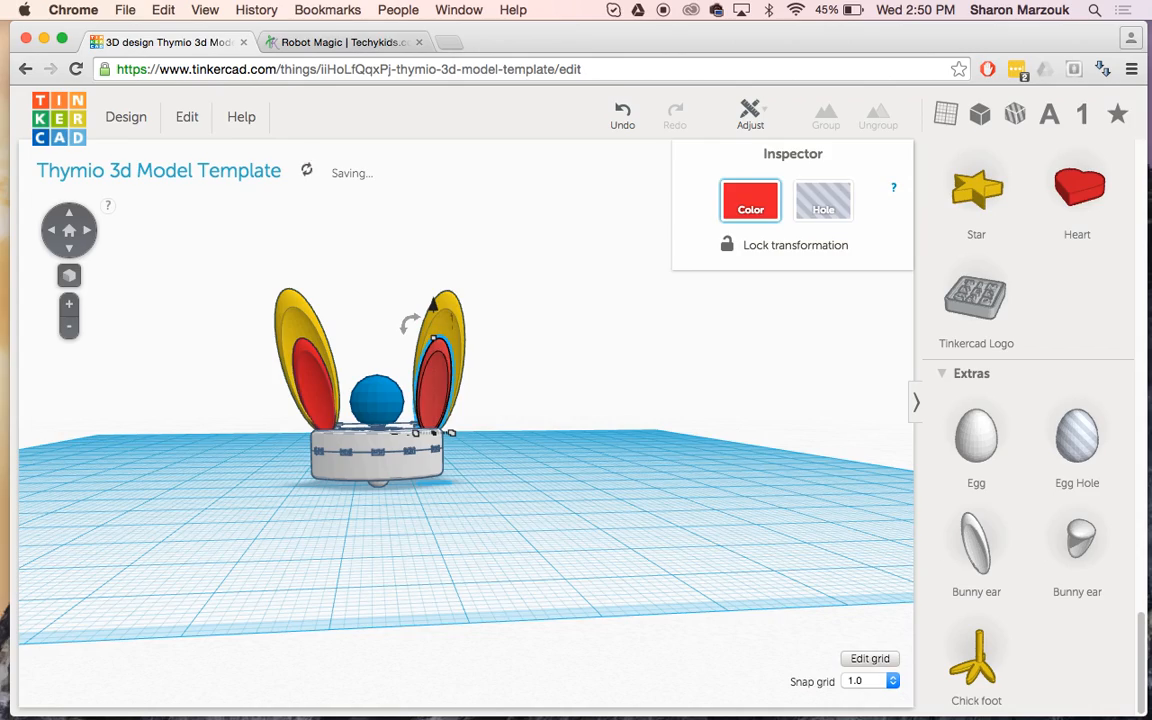
Step: Add a Heart shape to the workplane just behind the robot
right_click_drag(612, 376, 408, 445)
right_click_drag(626, 372, 292, 327)
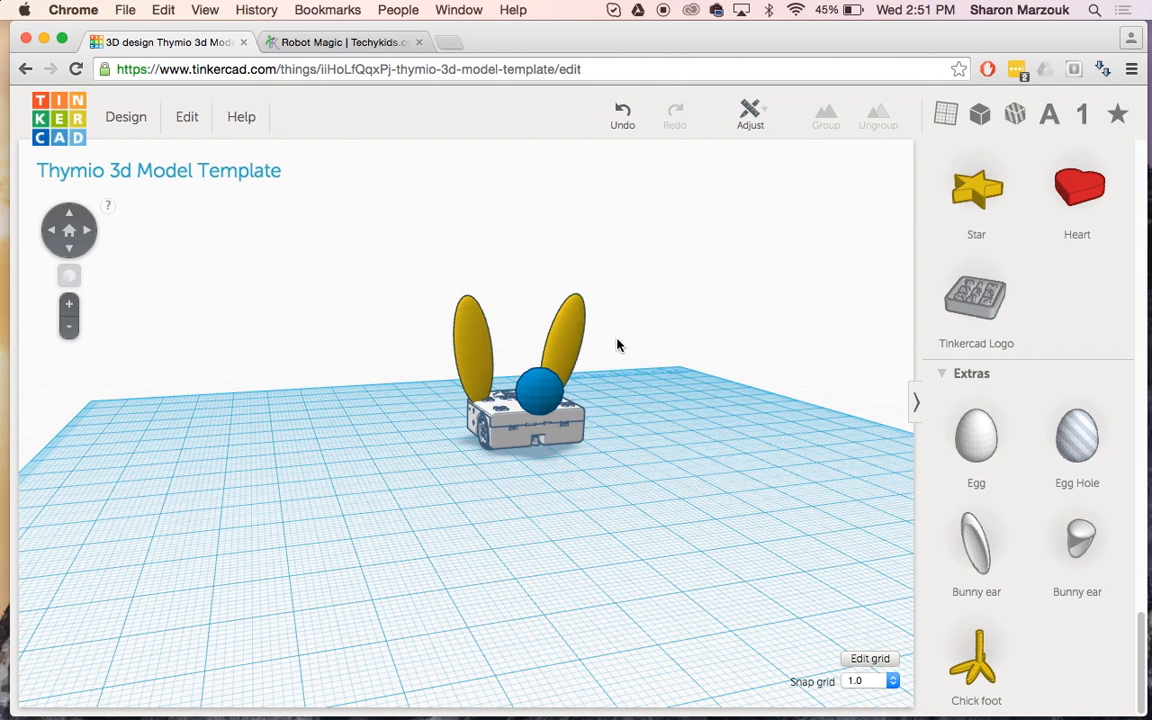
mouse_move(972, 203)
left_mouse_down()
mouse_move(882, 206)
mouse_move(976, 233)
mouse_move(992, 214)
left_mouse_up()
left_click_drag(1092, 193, 540, 503)
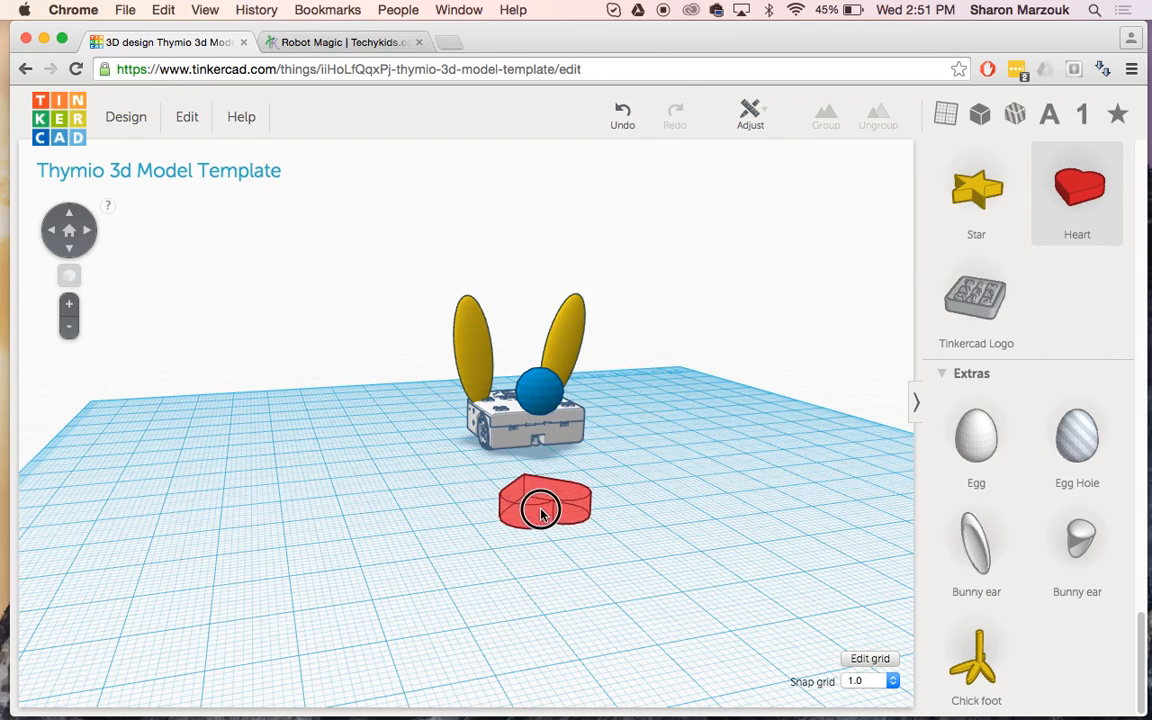
Step: Stand the heart upright and centre it behind the robot, facing its rear
right_click_drag(463, 542, 655, 490)
left_click_drag(656, 448, 586, 418)
right_click_drag(627, 468, 436, 471)
left_click_drag(472, 476, 540, 440)
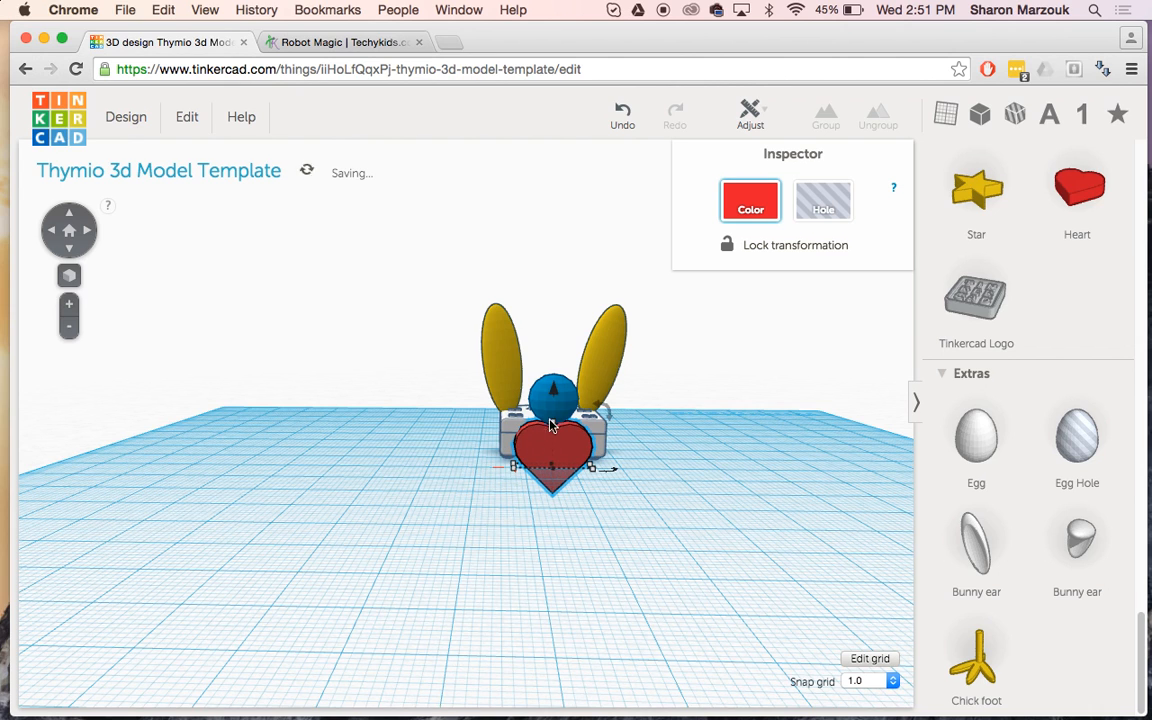
Step: Shrink the heart so it fits within the blue sphere's outline and raise it to the sphere's height
left_click_drag(548, 393, 542, 336)
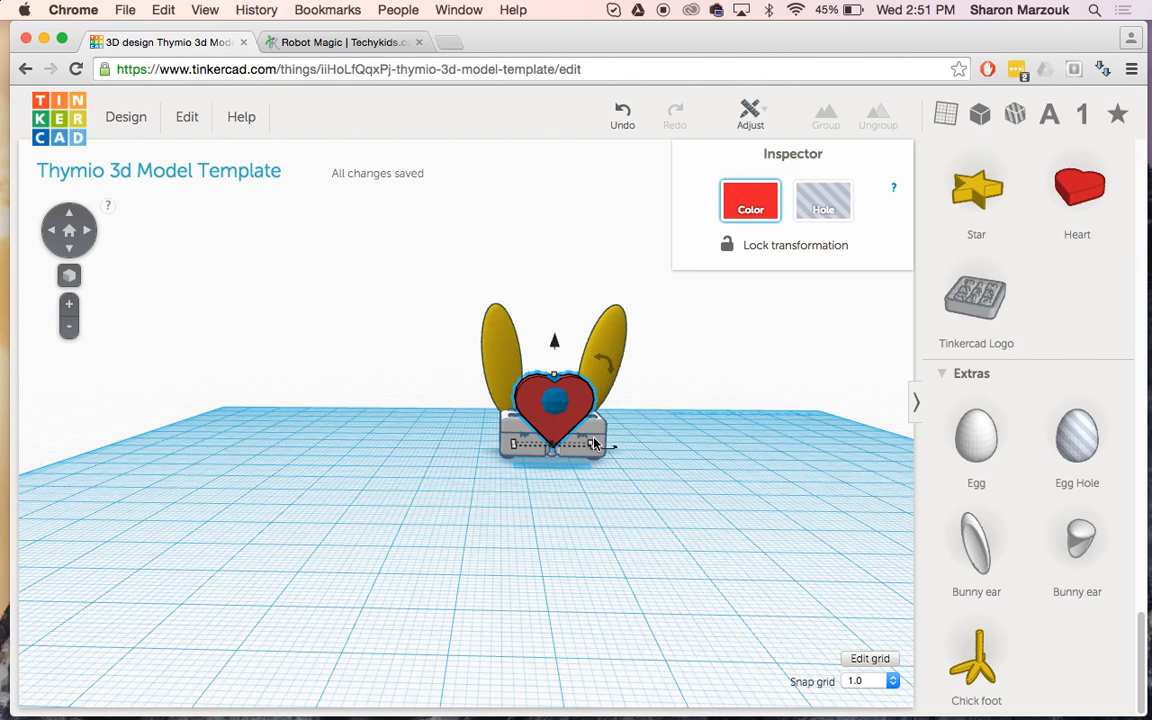
left_click_drag(598, 453, 548, 448)
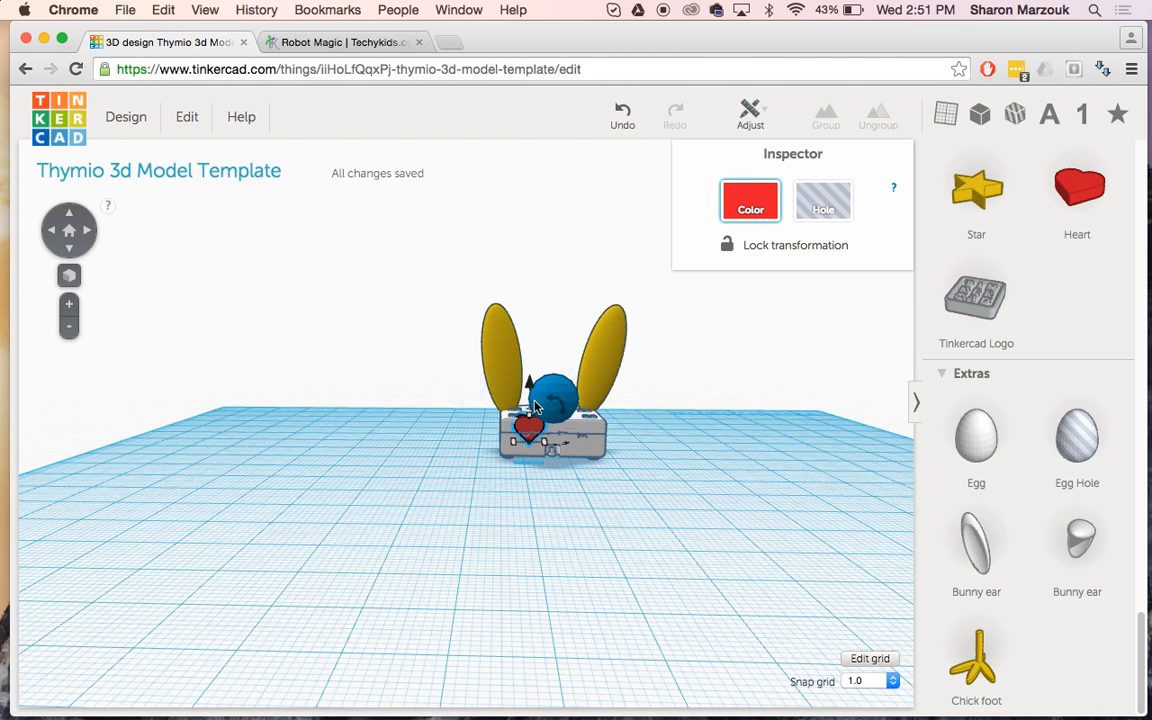
left_click_drag(528, 381, 525, 357)
Step: Move the small heart to the rear face of the blue sphere so it is partly embedded and centred, and deselect it
right_click_drag(470, 450, 750, 472)
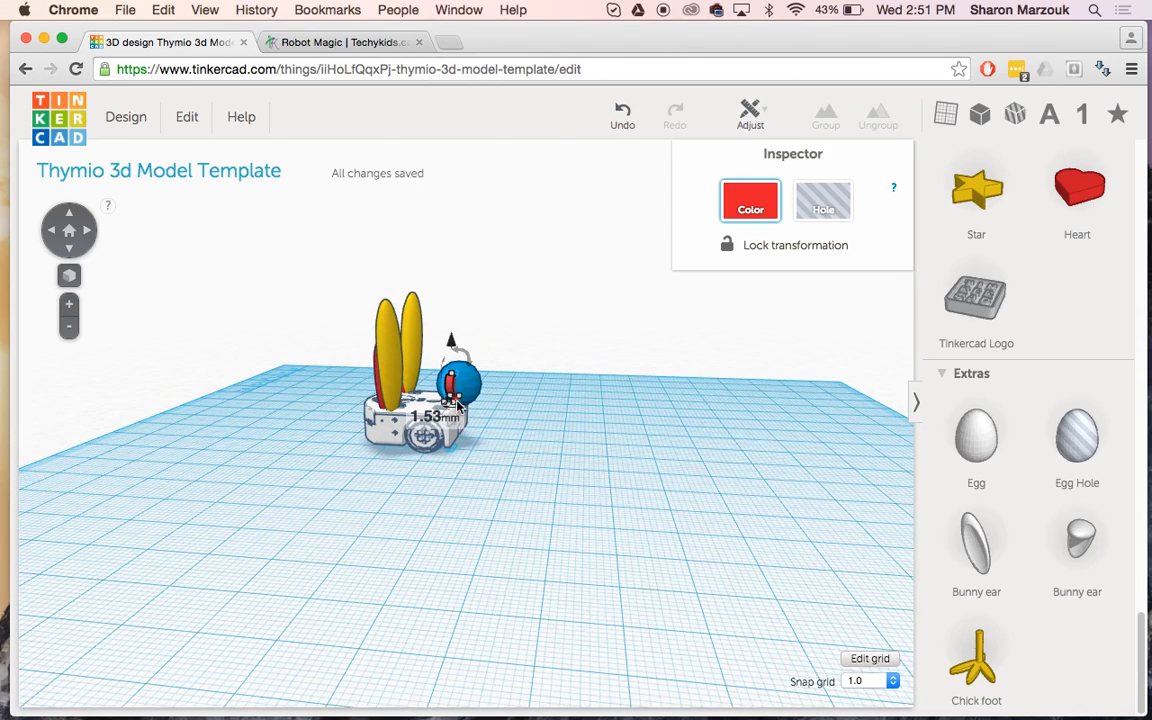
key("Up")
key("Up")
key("Up")
key("Up")
key("Up")
key("Up")
key("Up")
key("Up")
key("Right")
key("Right")
key("Right")
key("Right")
key("Right")
key("Right")
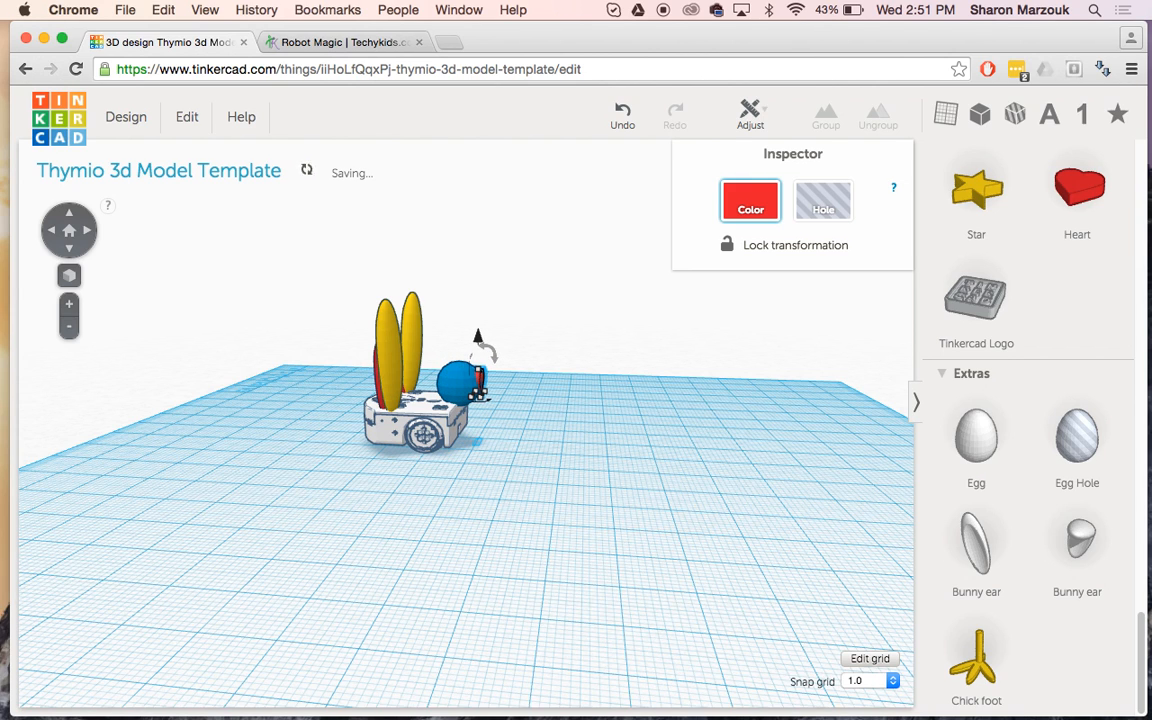
right_click_drag(545, 453, 262, 380)
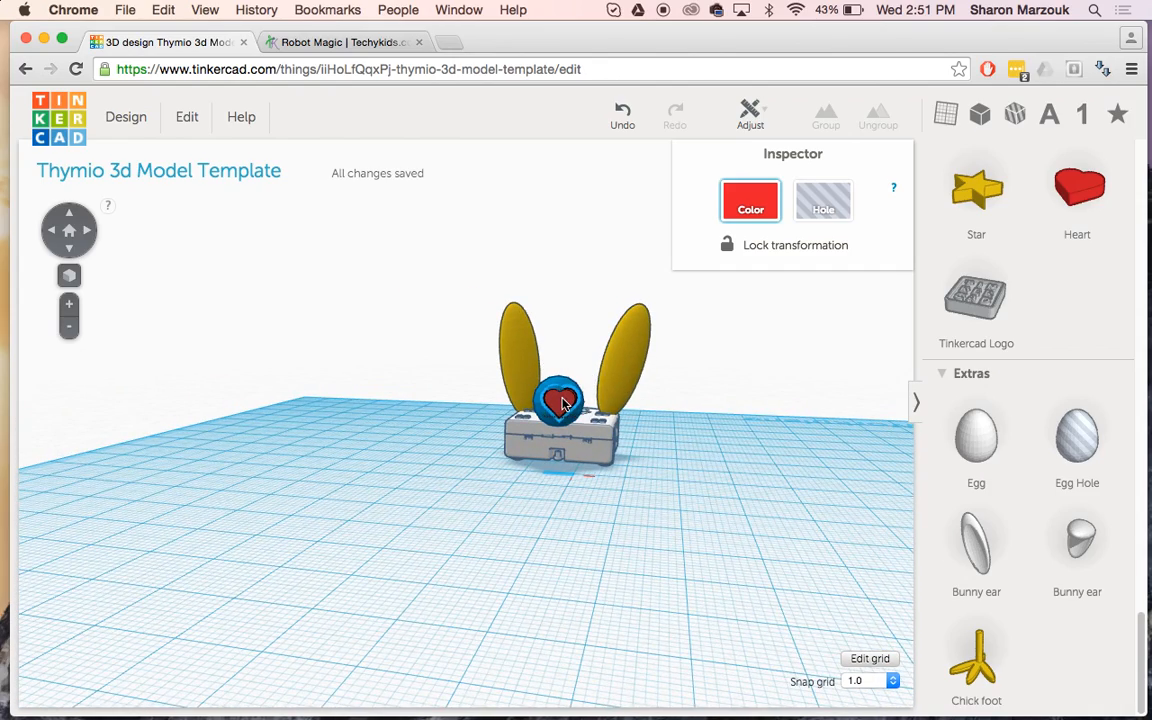
left_click_drag(564, 403, 558, 402)
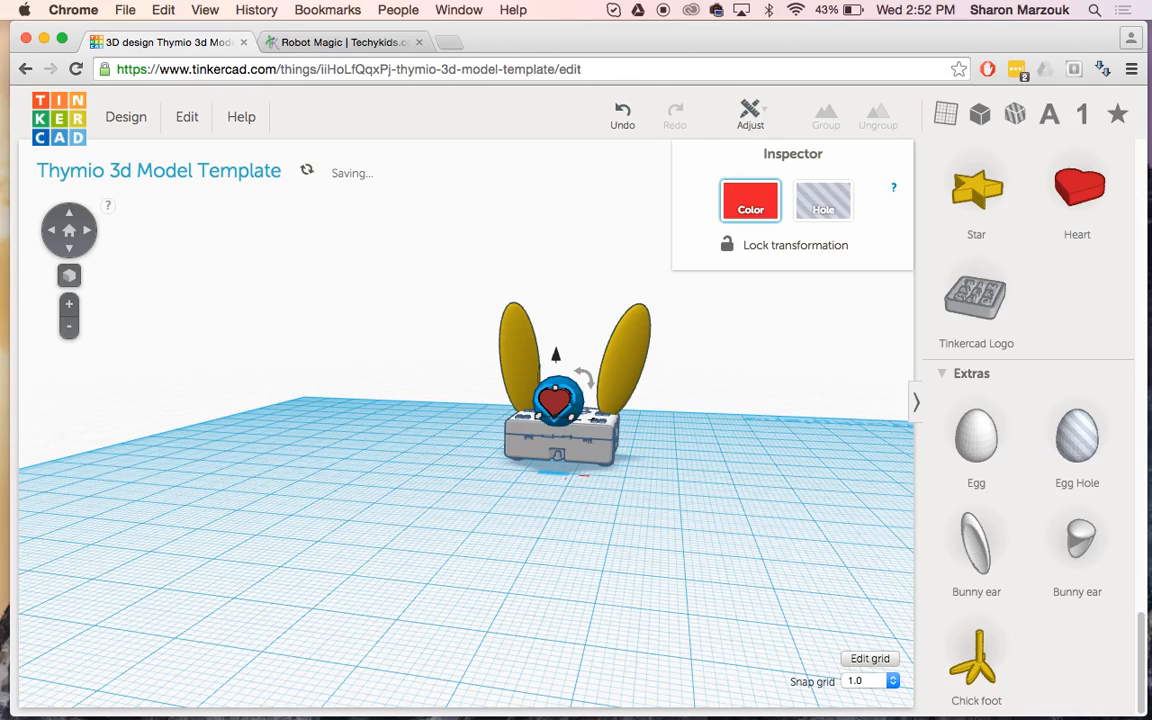
left_click(588, 470)
Step: Turn the red heart on the sphere into a hole
right_click_drag(693, 430, 472, 438)
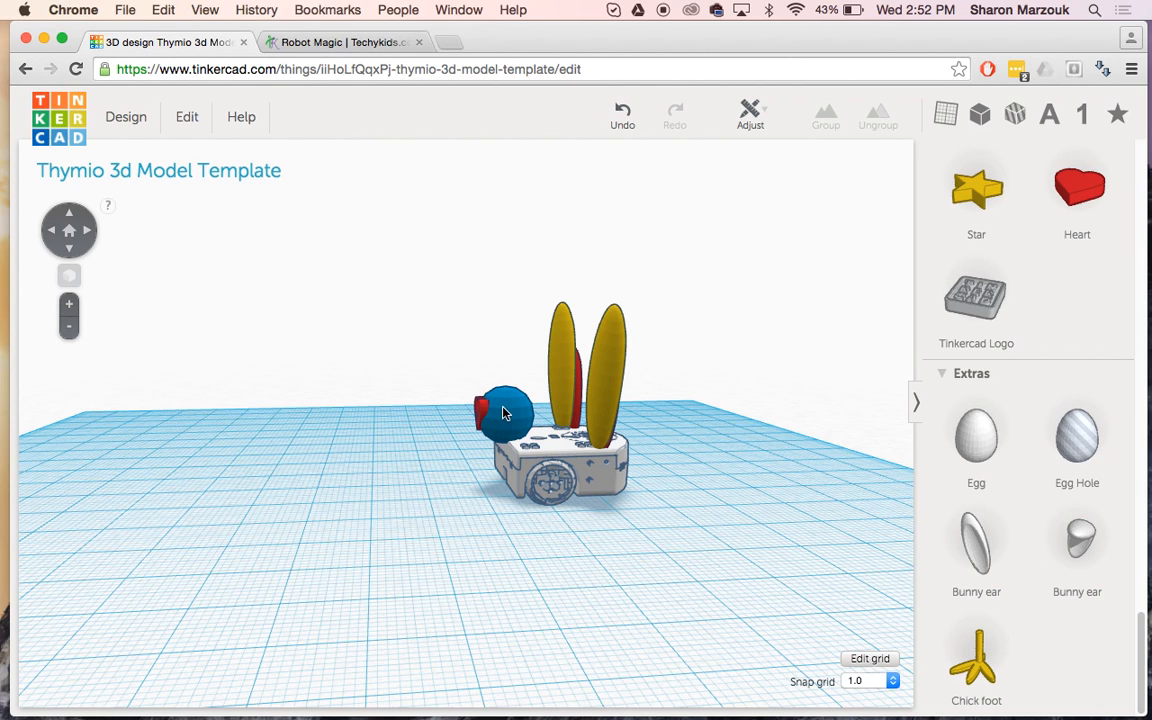
left_click(507, 411)
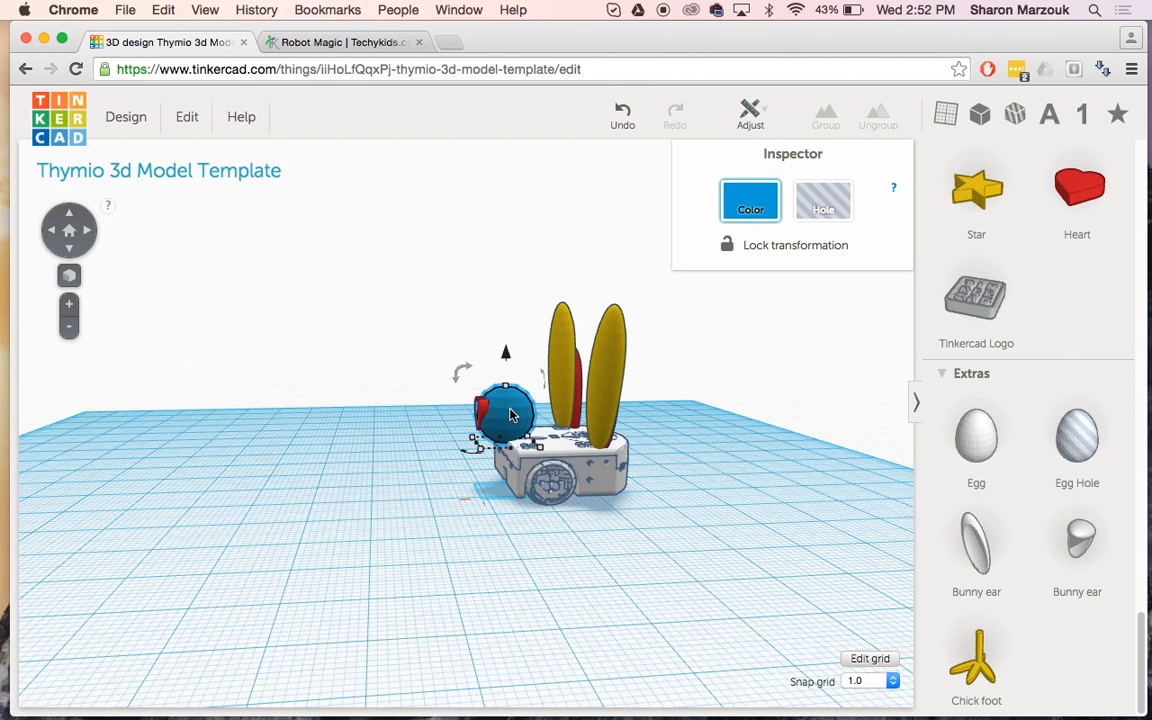
left_click(445, 425)
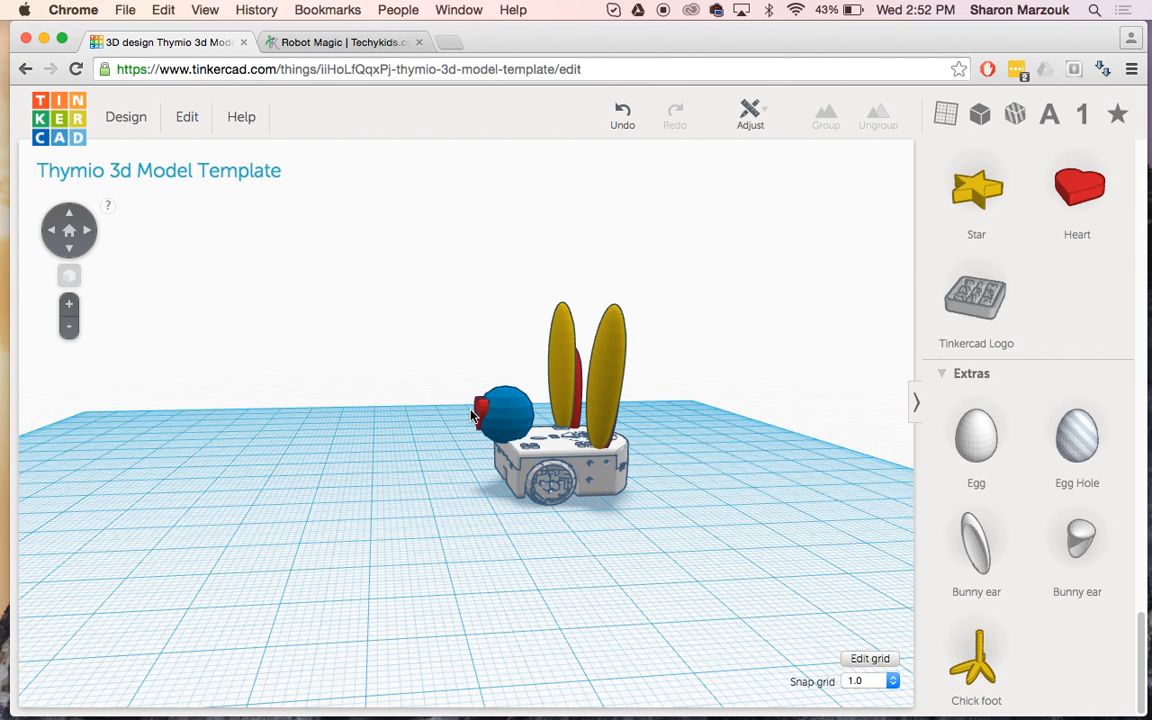
left_click(482, 412)
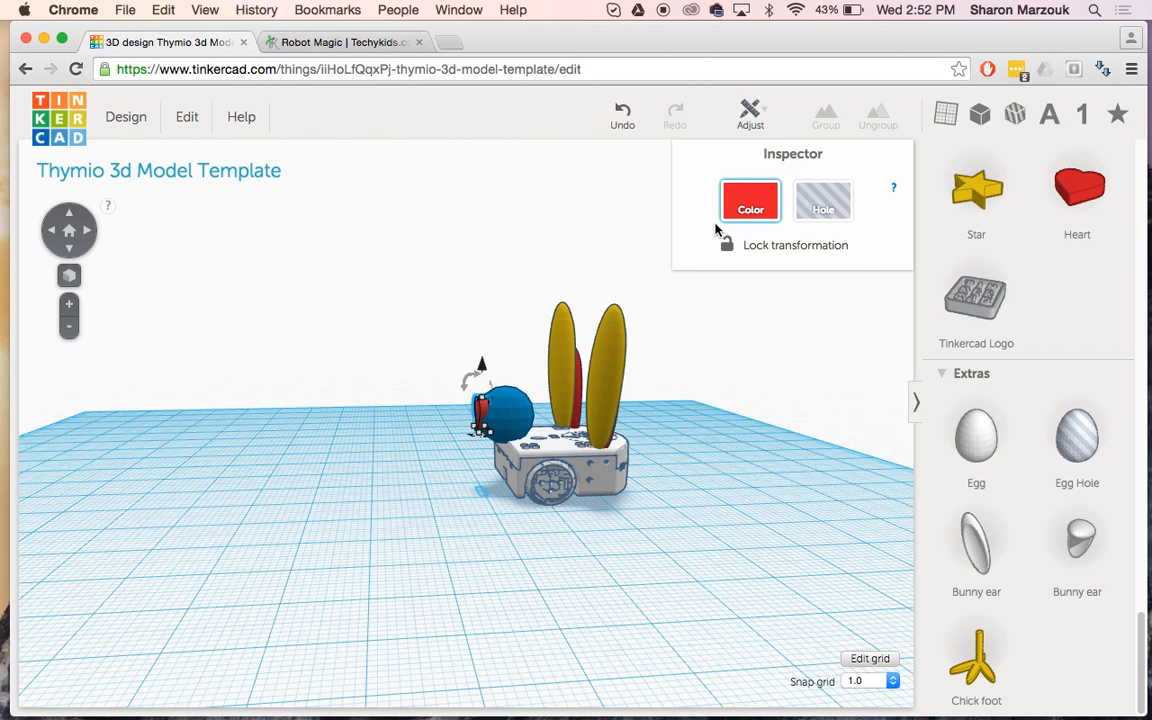
left_click(838, 196)
Step: Group the blue sphere with the heart hole to cut a heart recess into the tail, and deselect it
right_click_drag(411, 530, 774, 553)
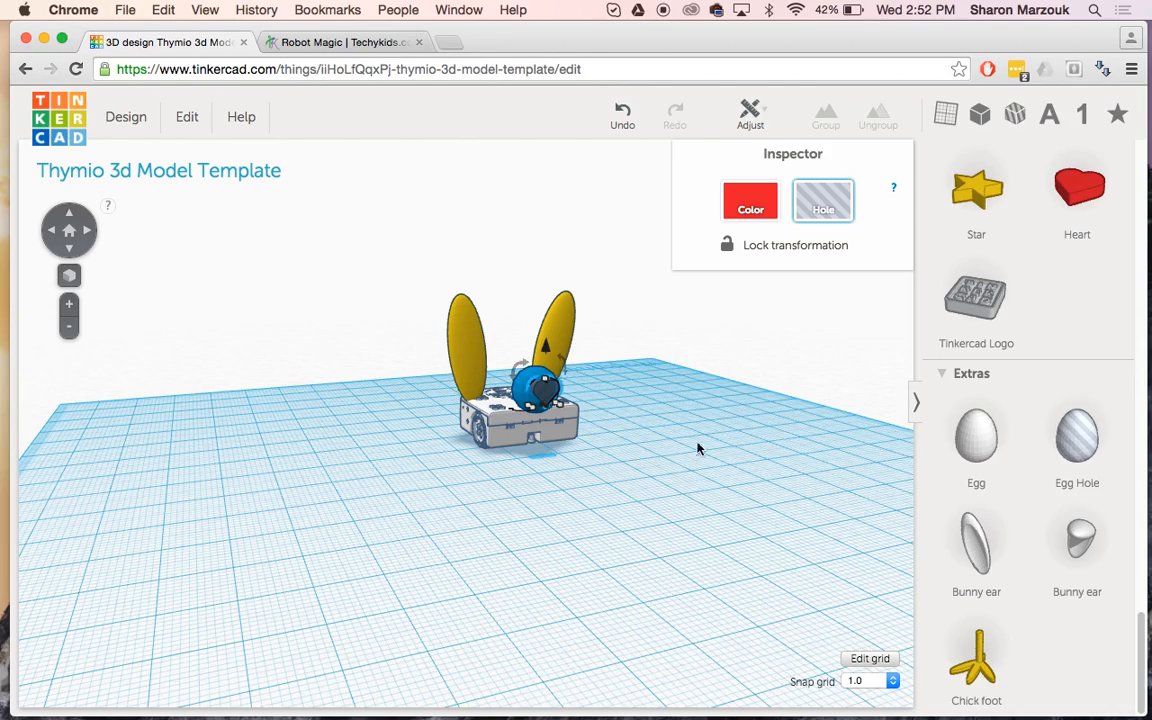
right_click_drag(455, 478, 497, 410)
scroll(497, 410, "up", 5)
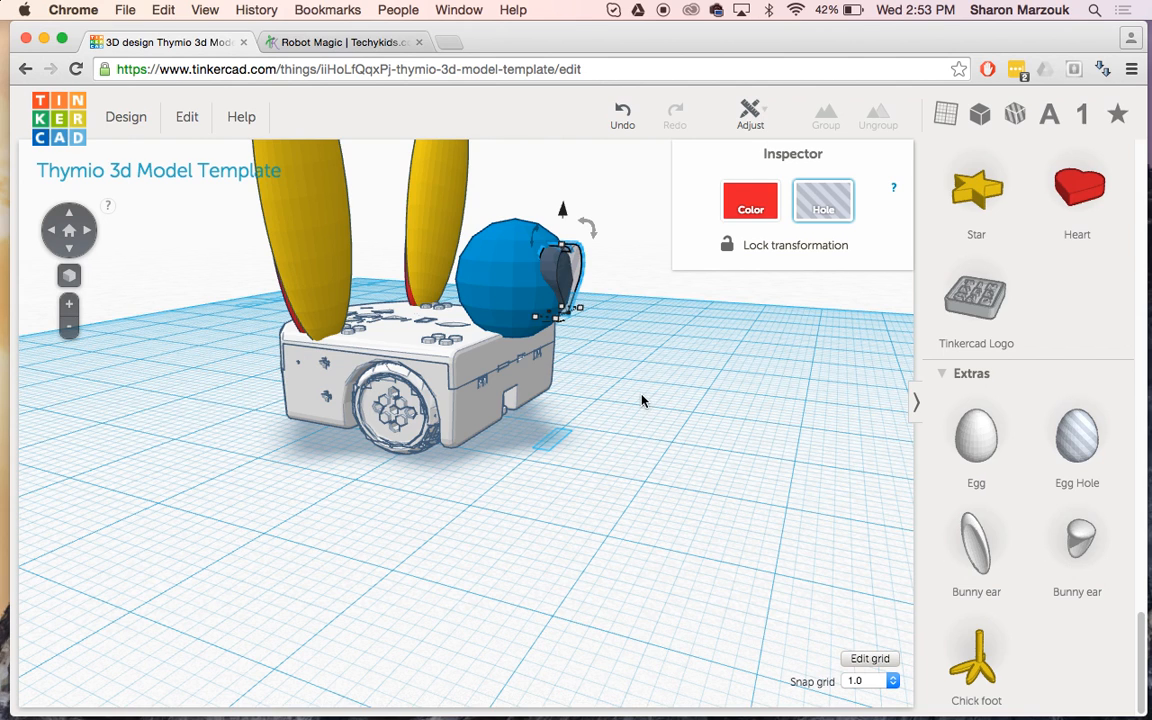
left_click(508, 270, "shift")
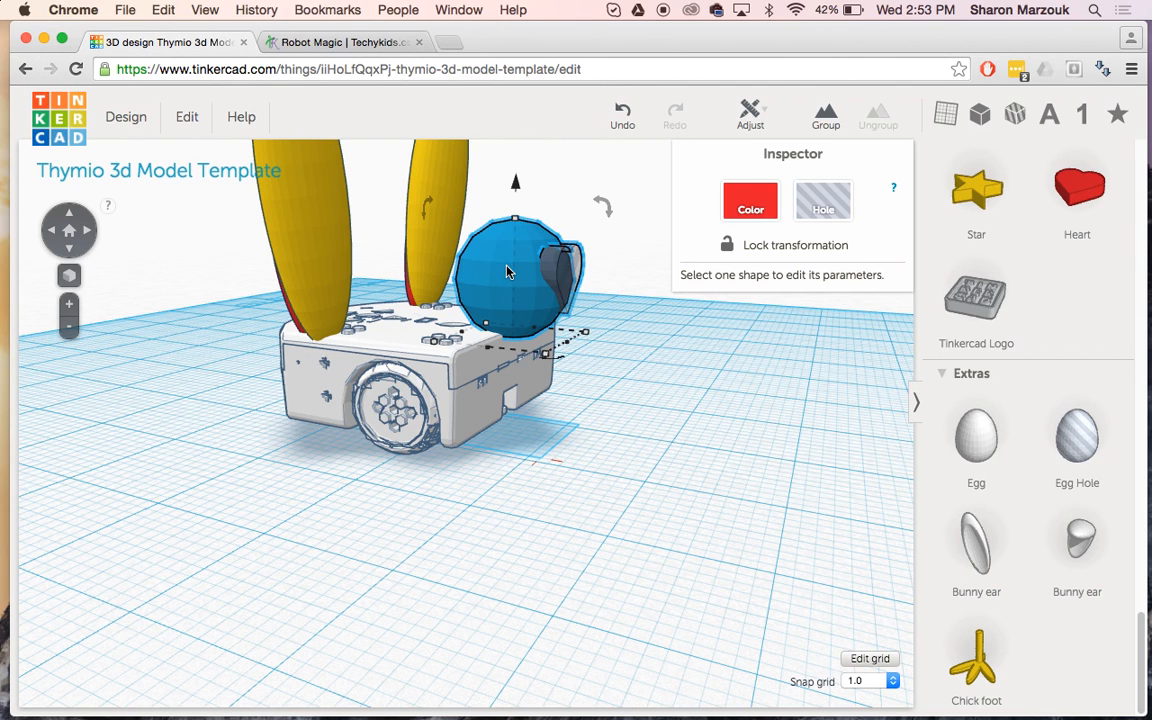
left_click(520, 244)
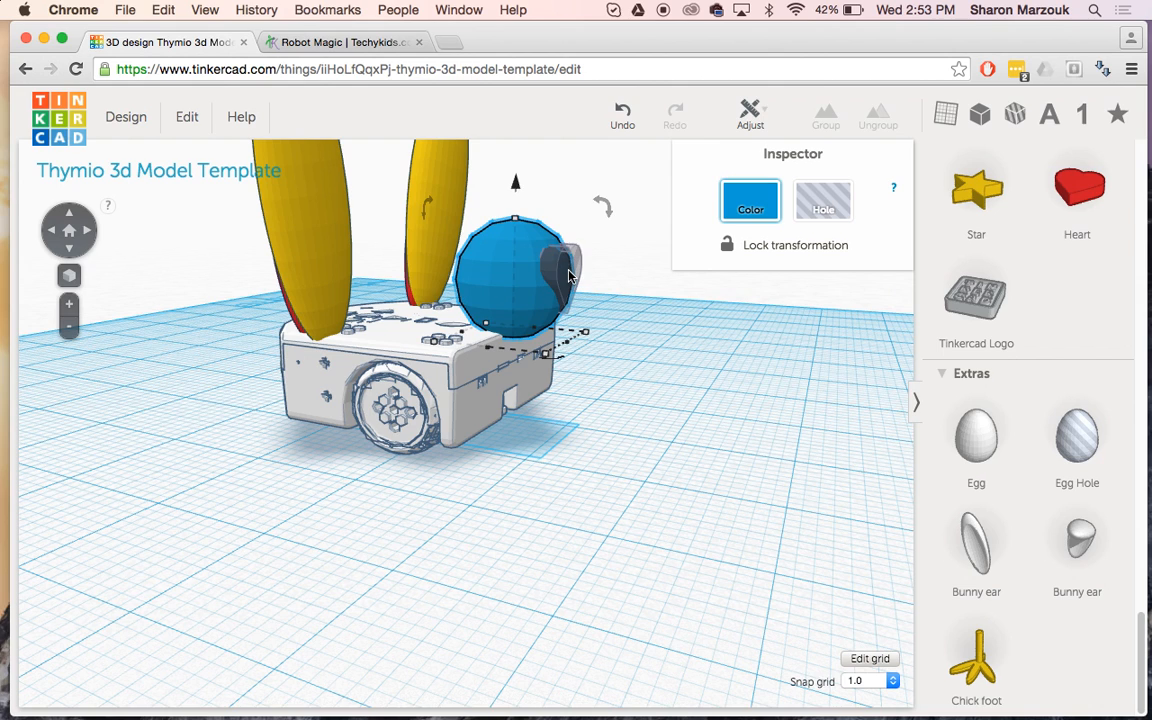
left_click(568, 273, "shift")
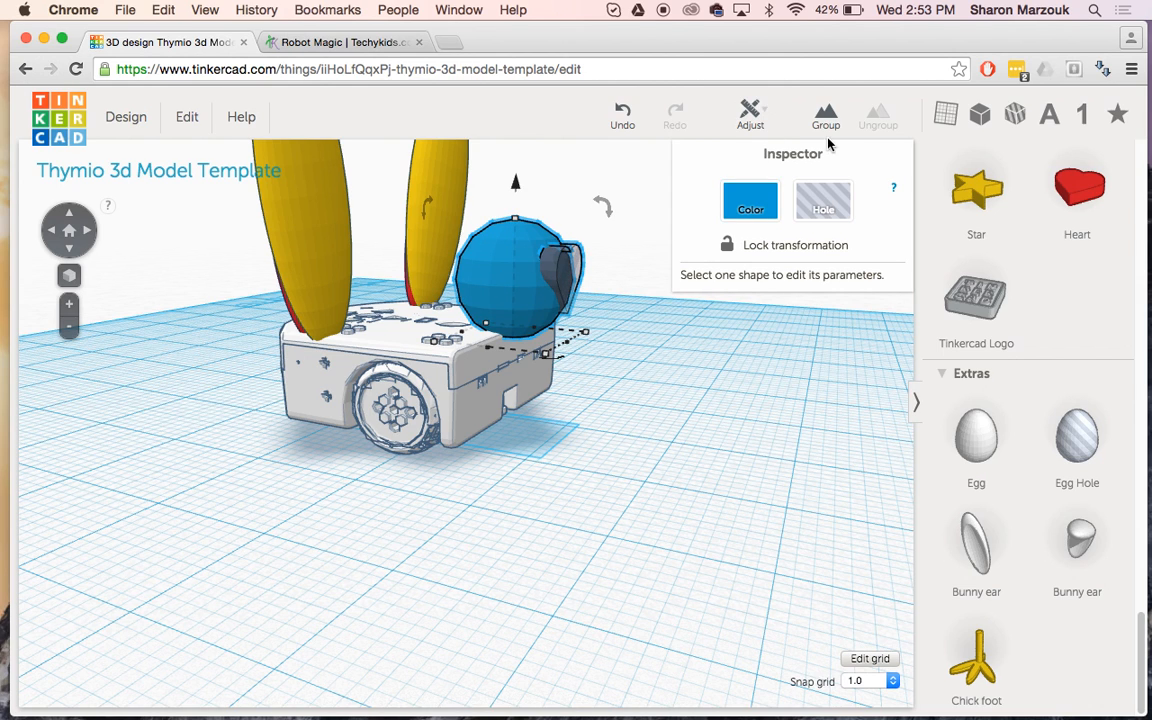
left_click(828, 117)
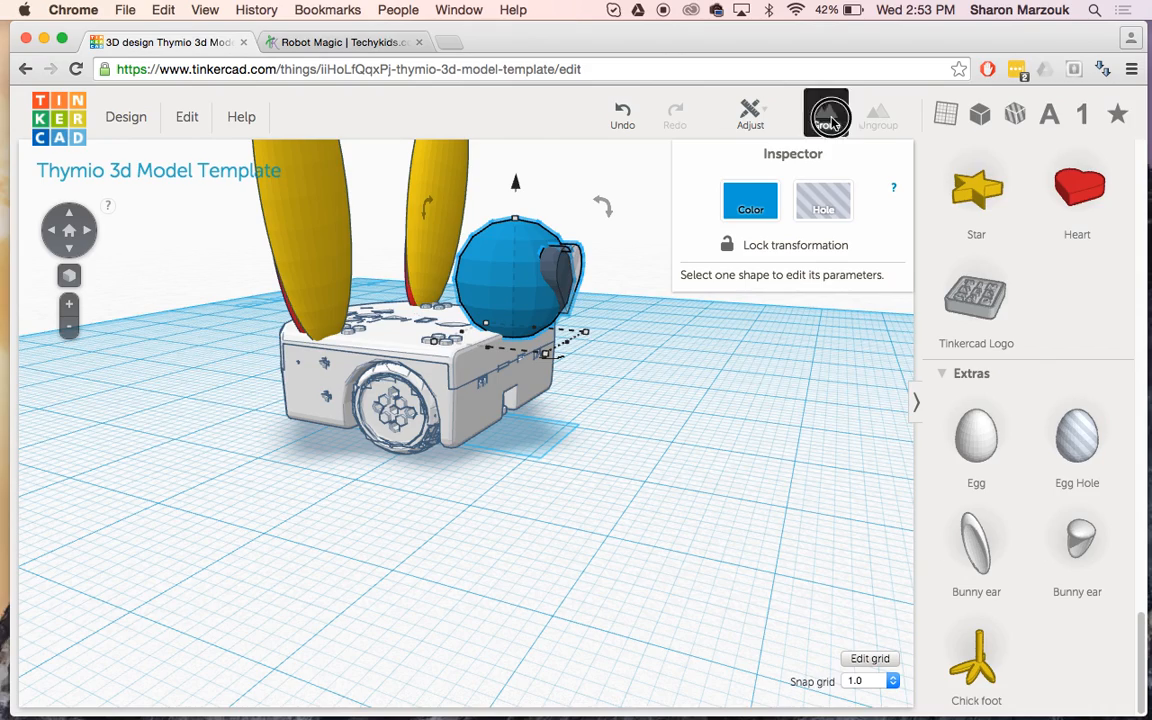
right_click_drag(698, 294, 599, 386)
left_click(755, 443)
right_click_drag(836, 257, 959, 195)
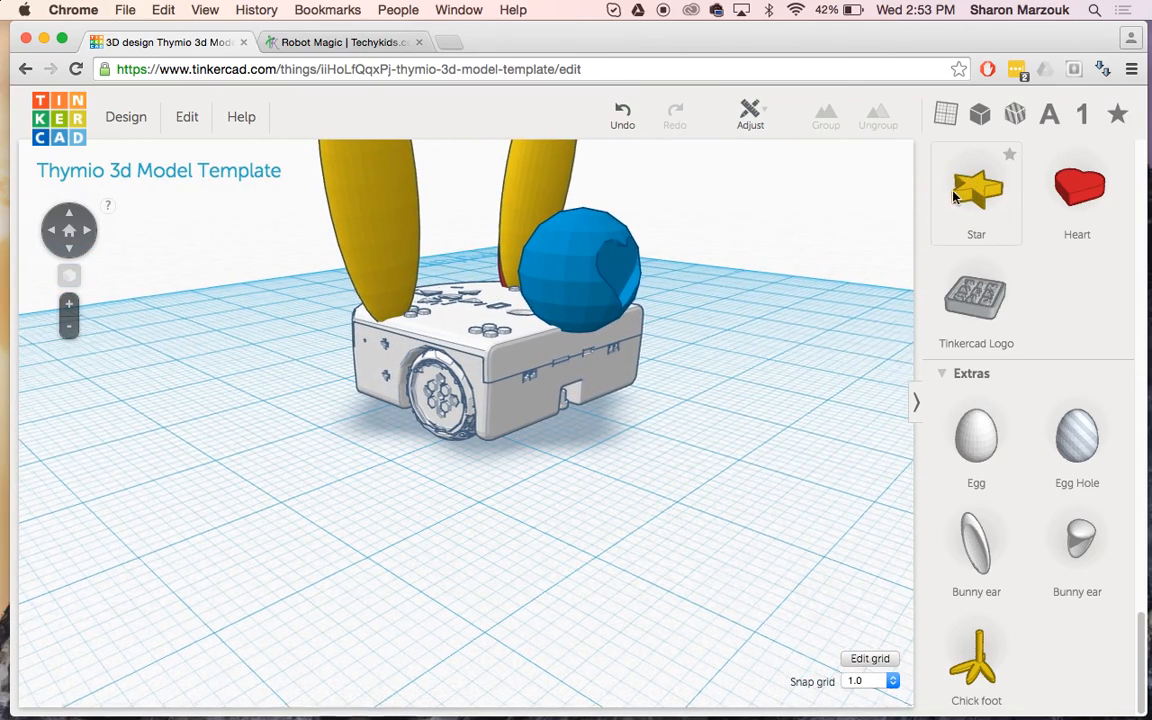
right_click_drag(439, 457, 380, 391)
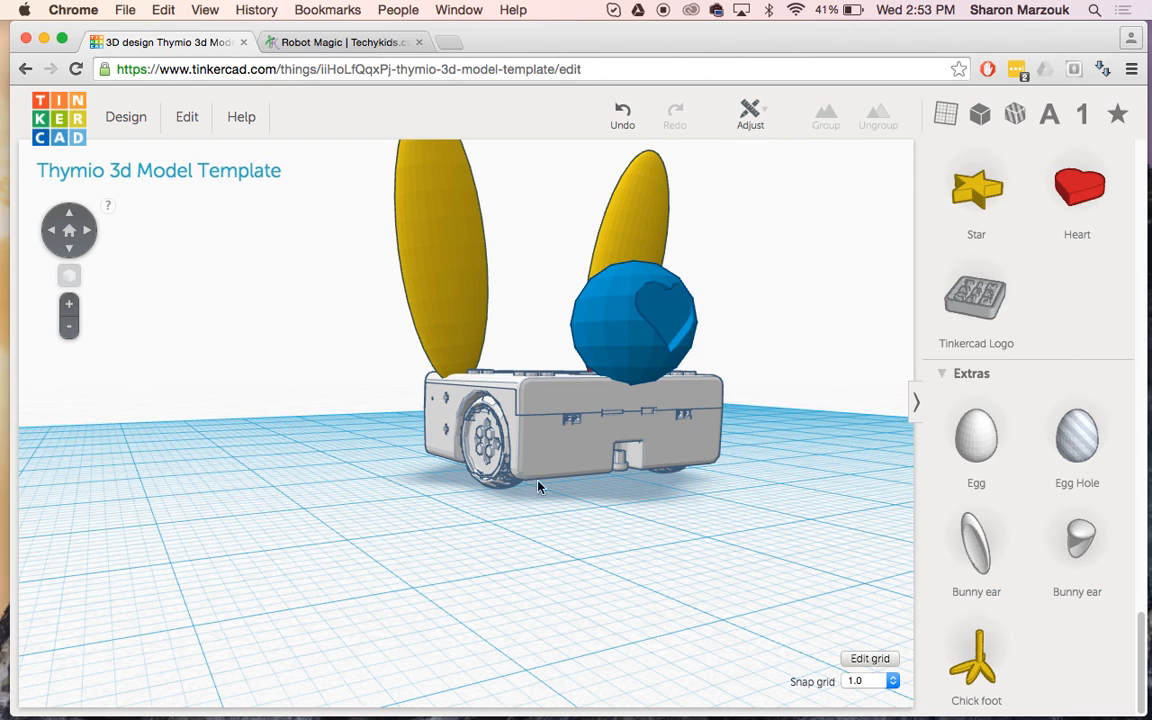
left_click(587, 447)
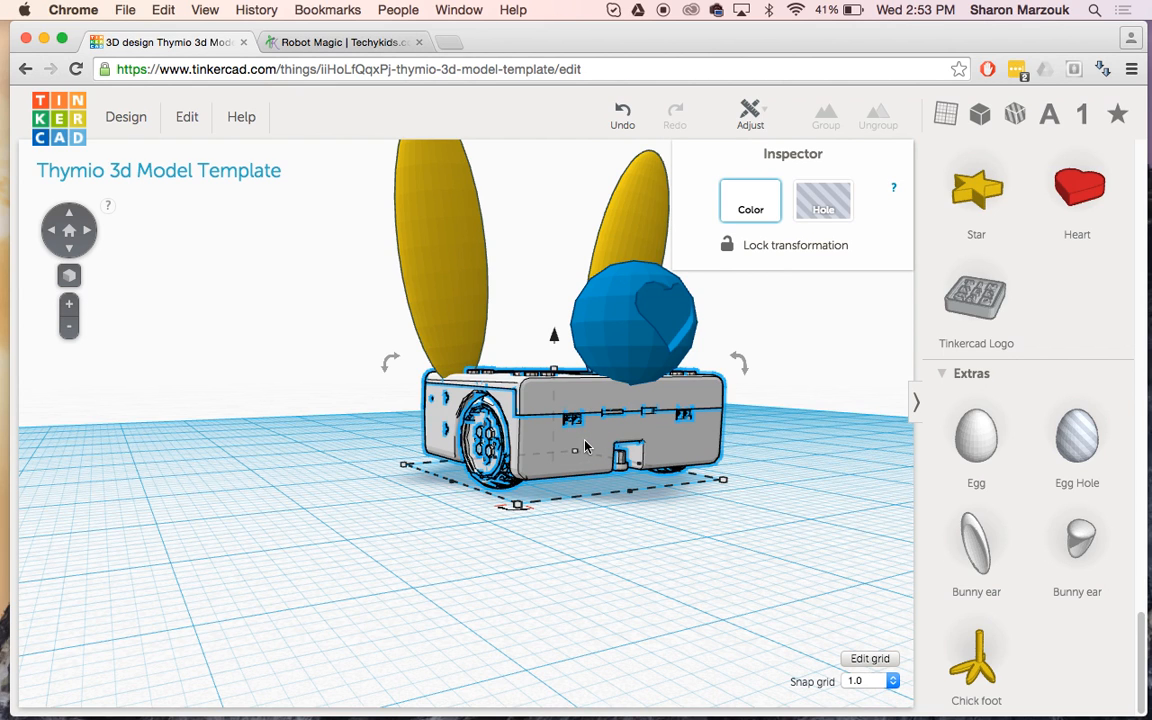
left_click(275, 345)
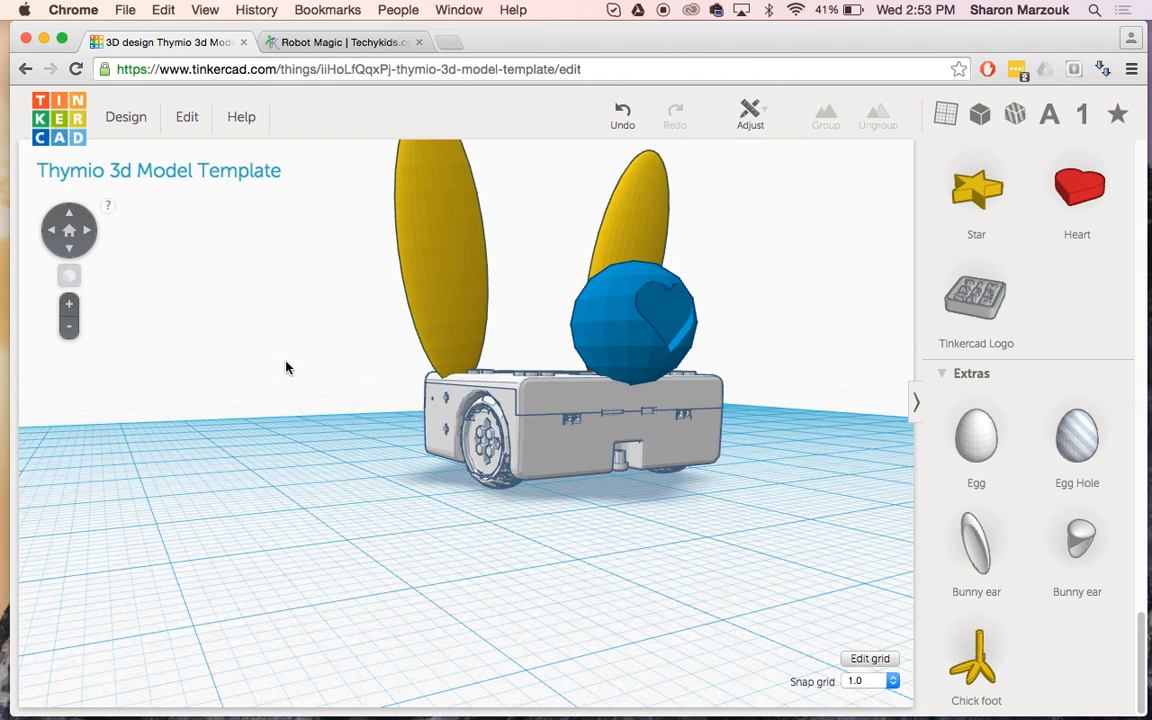
Step: Duplicate the Thymio 3d Model Template design and save the copy
left_click(141, 128)
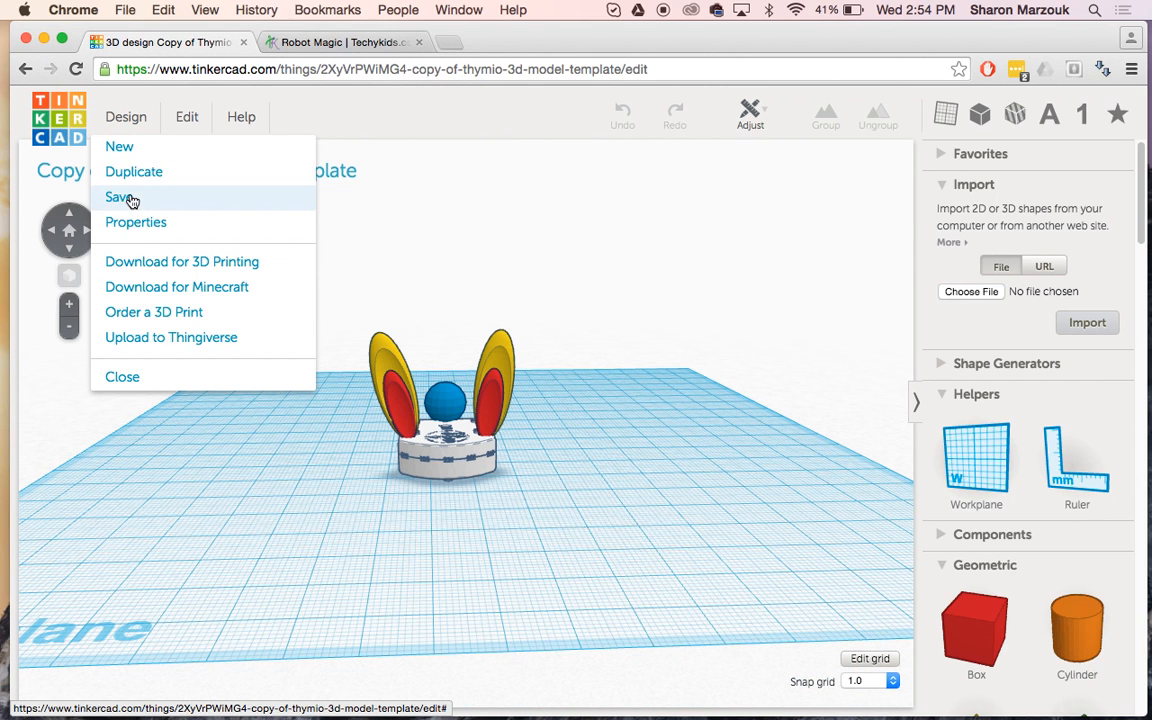
left_click(127, 200)
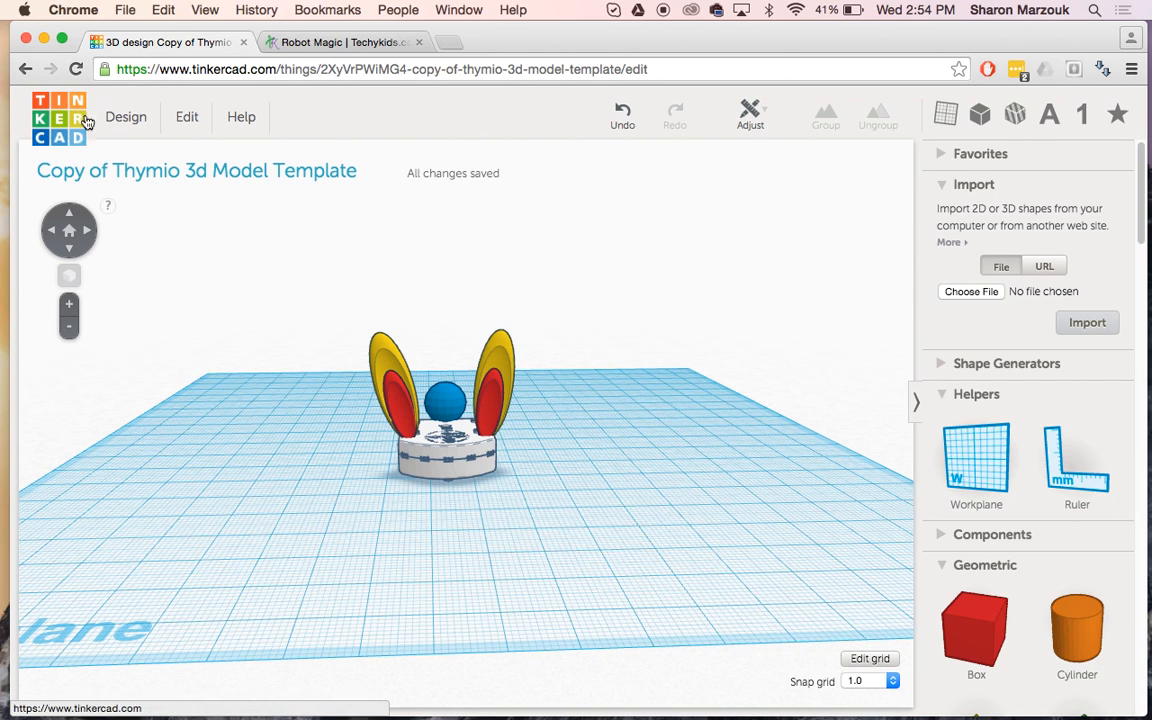
Step: Rename the copied design to "Thymio Bunny Costume" in its properties and save the change
left_click(125, 117)
left_click(154, 222)
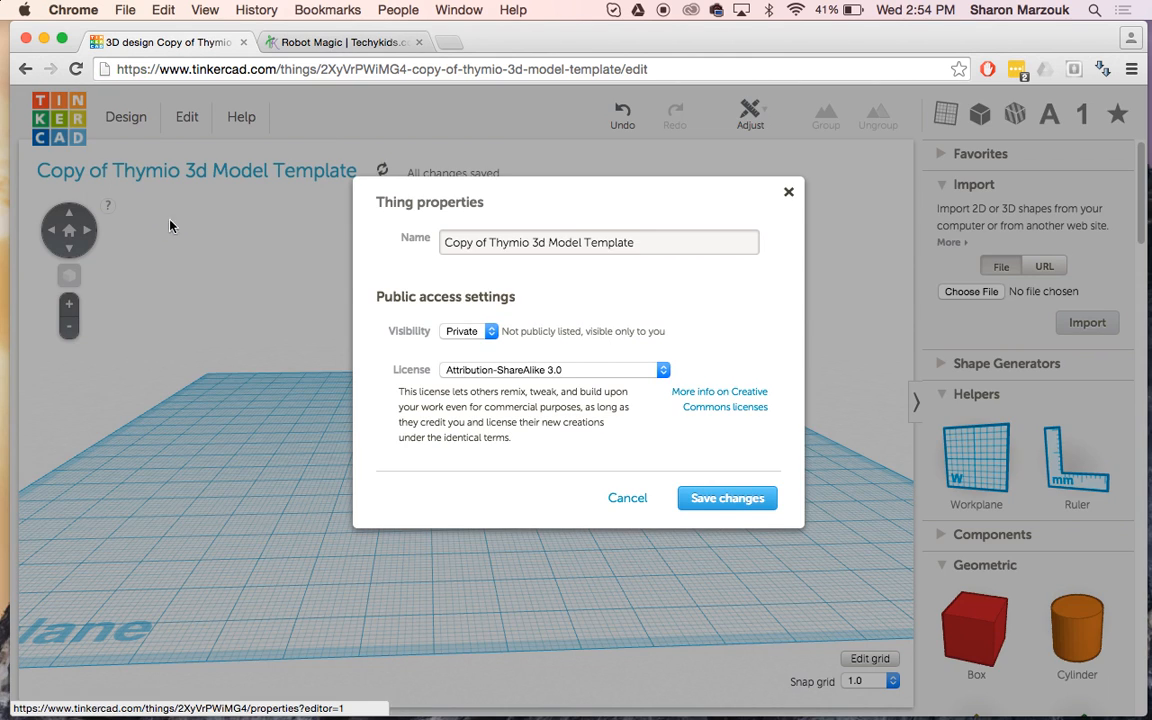
left_click(643, 247)
left_click_drag(643, 247, 422, 244)
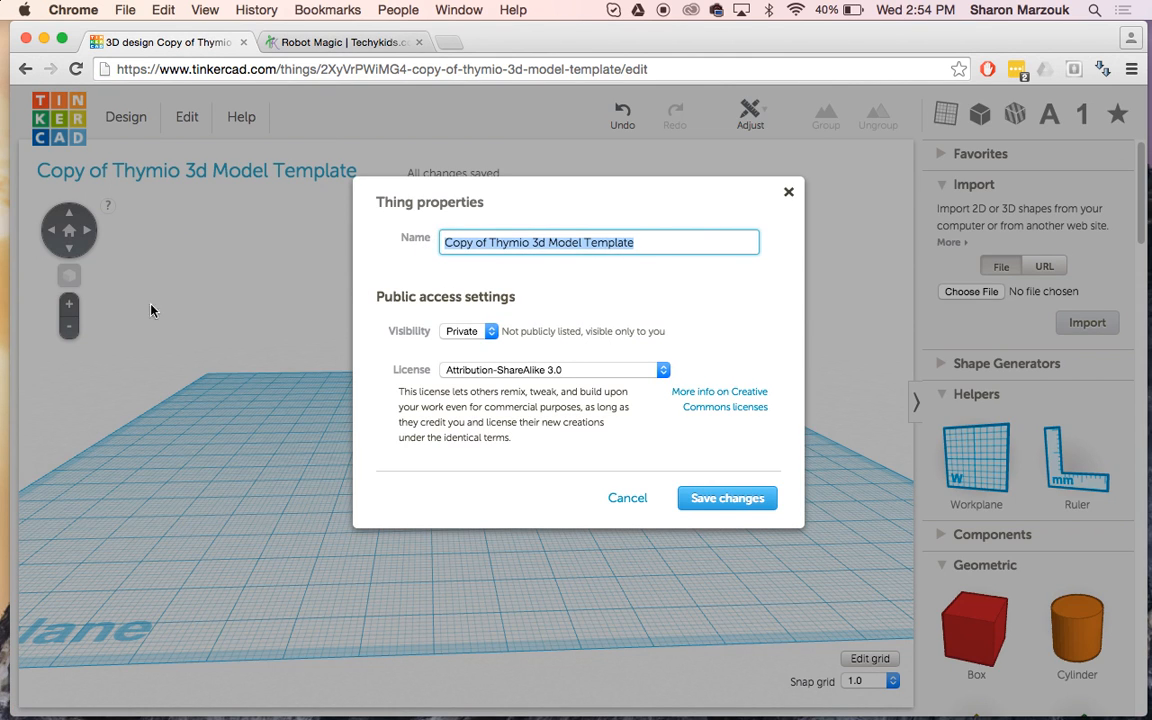
type("Thym")
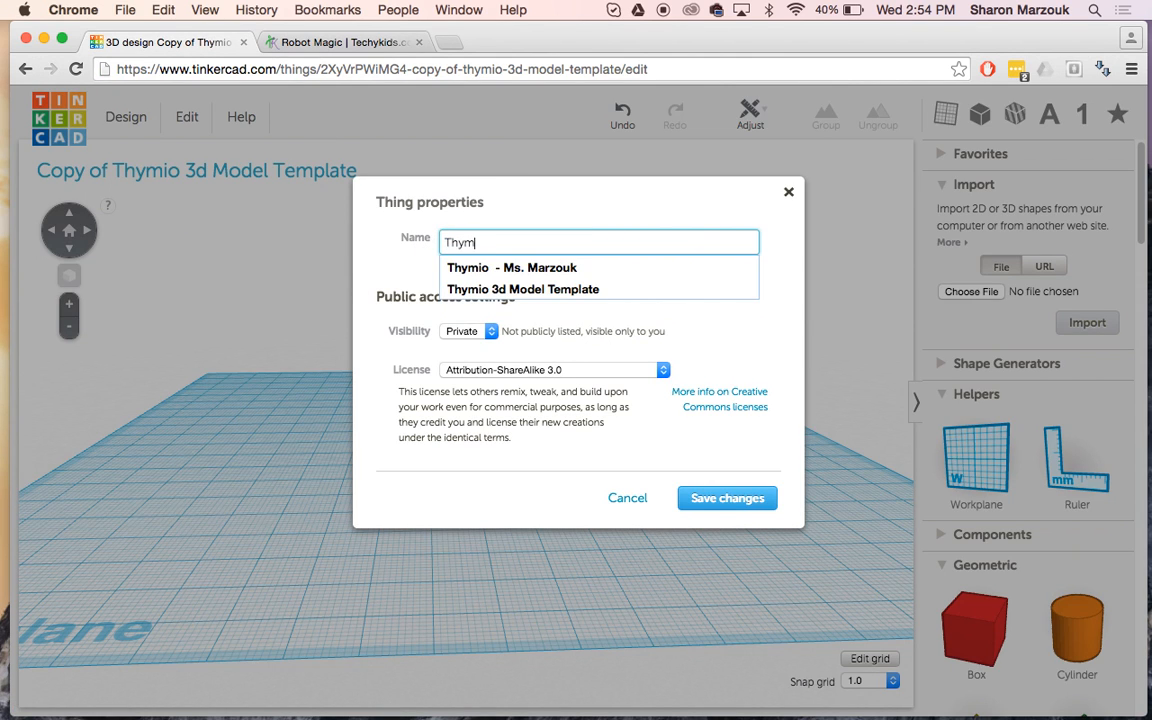
type("io Bun")
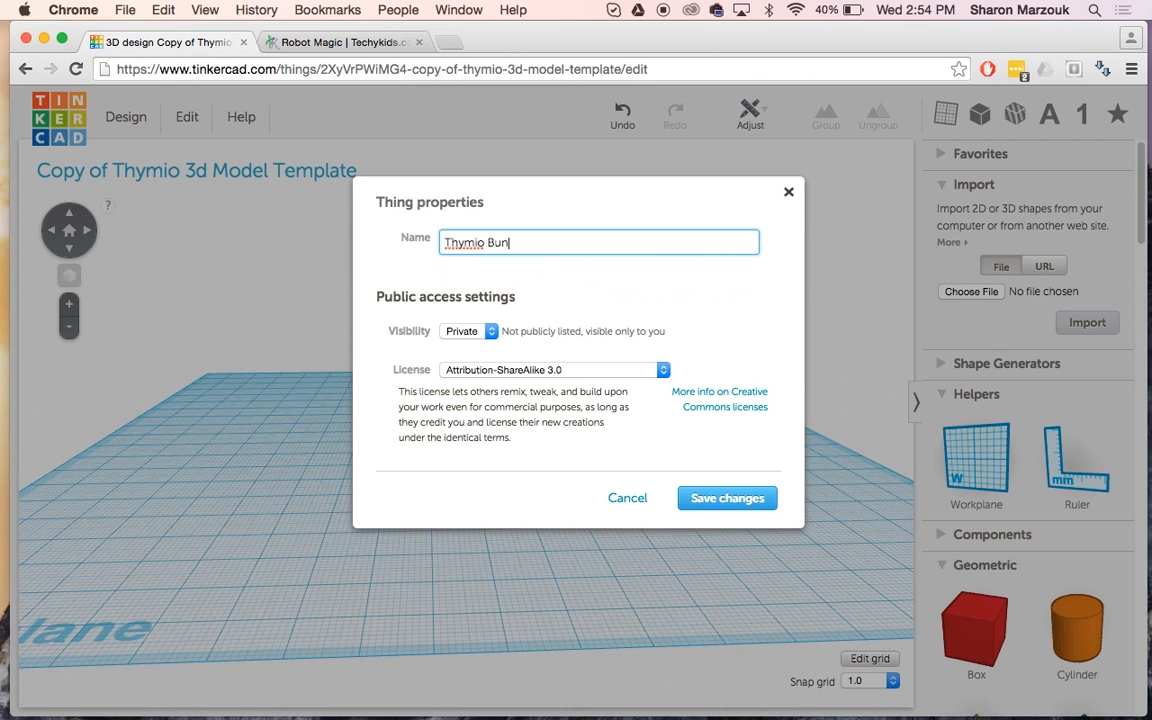
type("ny Costume")
key("Return")
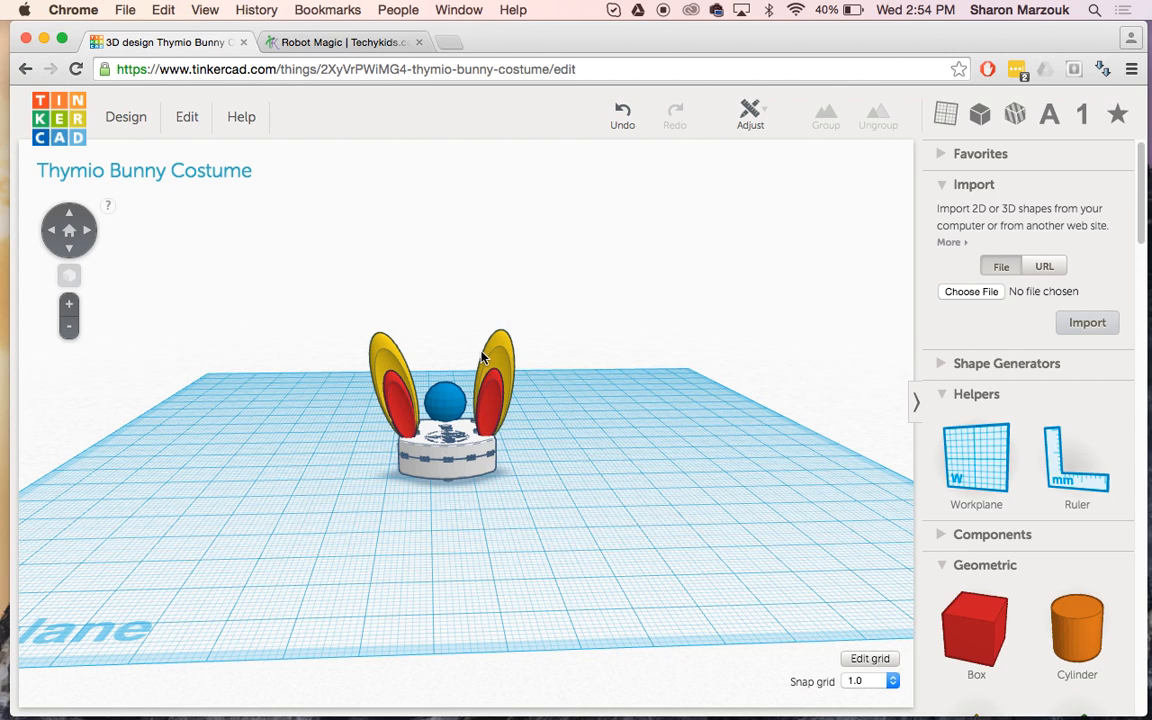
Step: Delete the white Thymio robot body from the design, keeping only the ears and the tail
right_click_drag(565, 503, 365, 468)
left_click(365, 432)
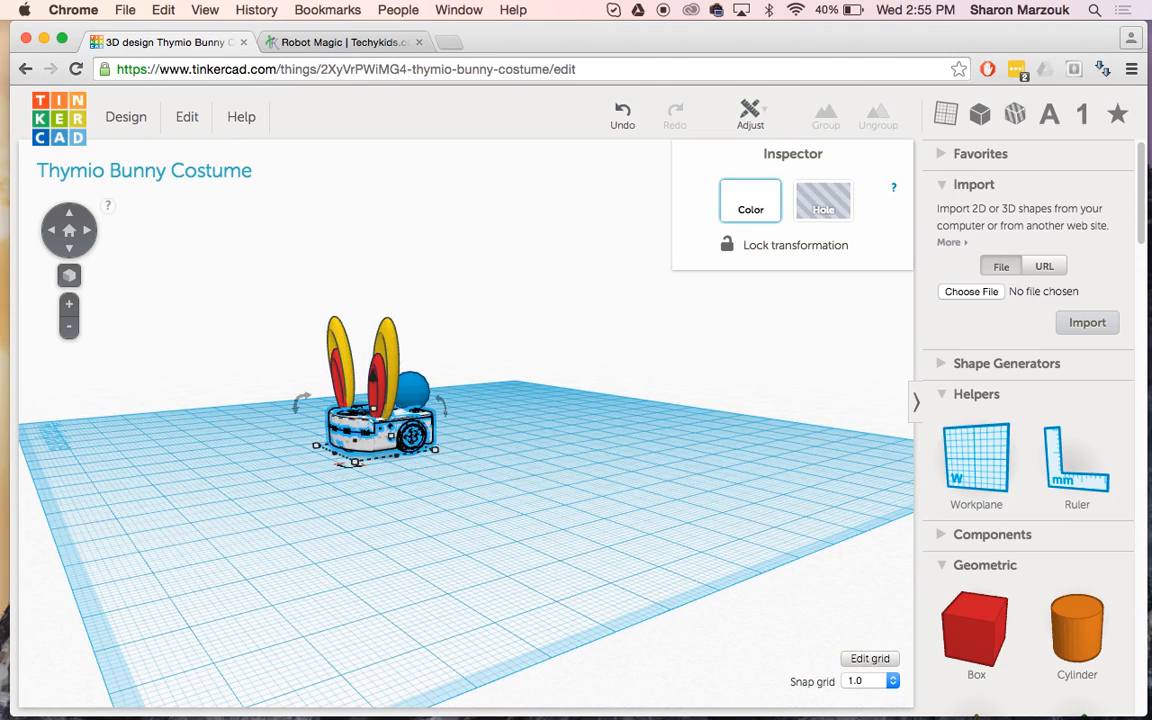
key("Delete")
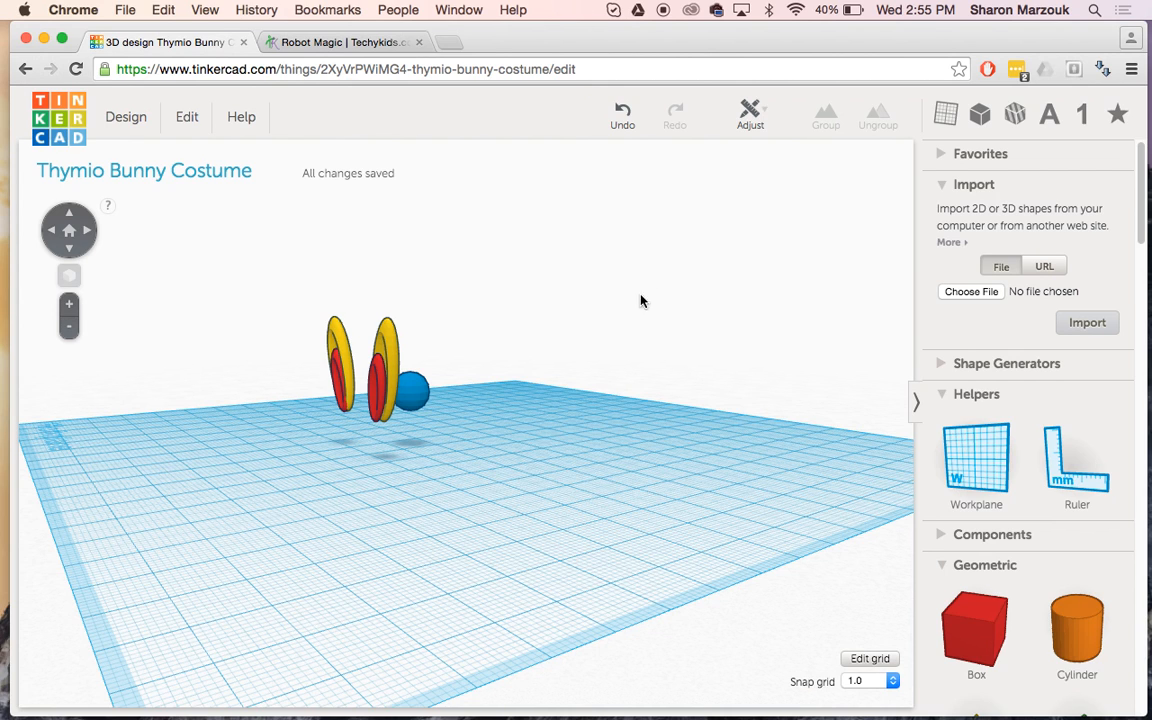
Step: Download the bunny costume for 3D printing in the VRML Colors format
left_click(141, 120)
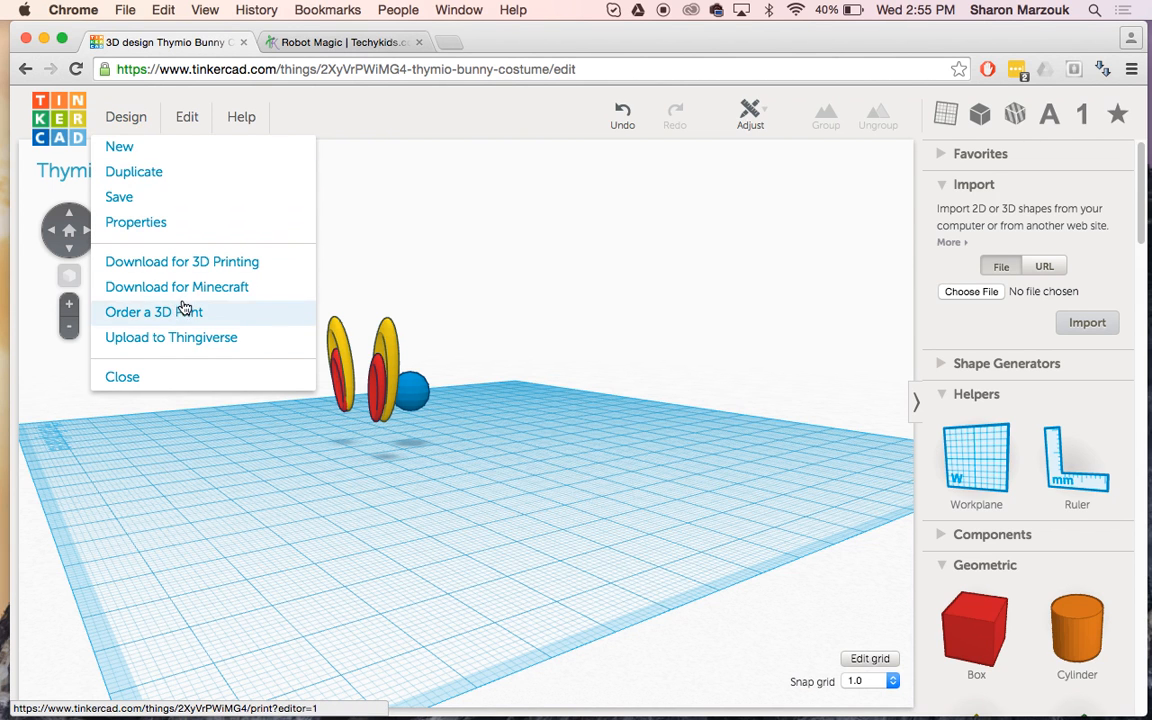
left_click(198, 266)
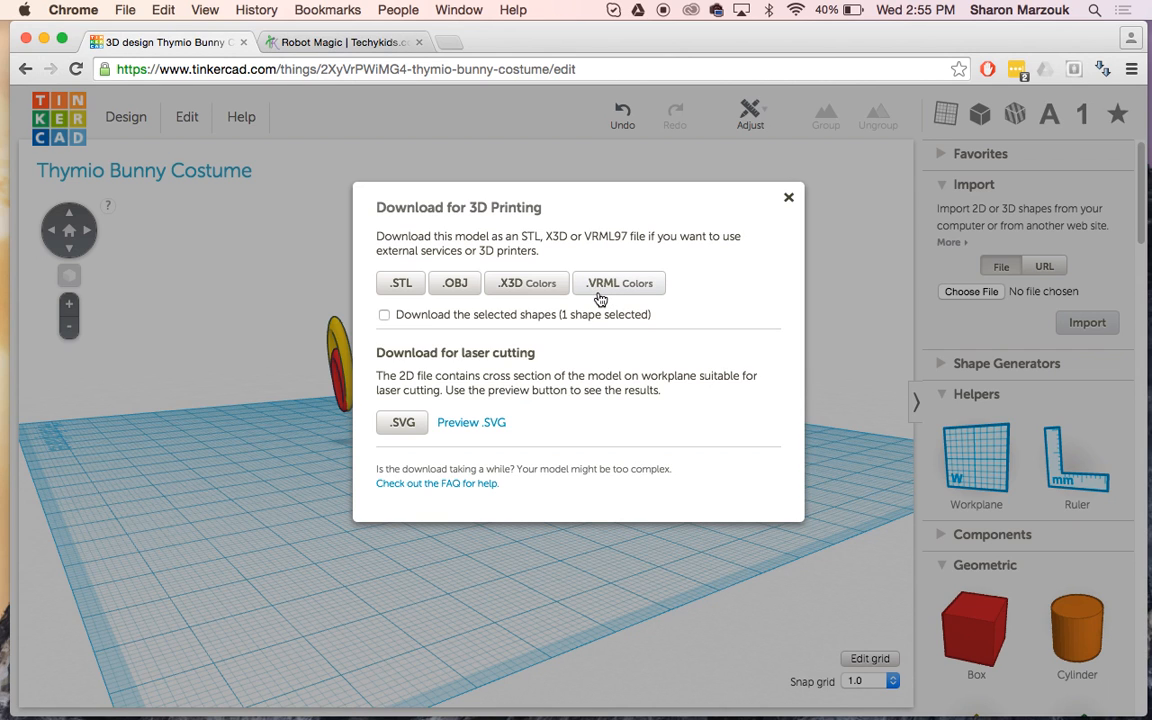
left_click(600, 289)
left_click(614, 284)
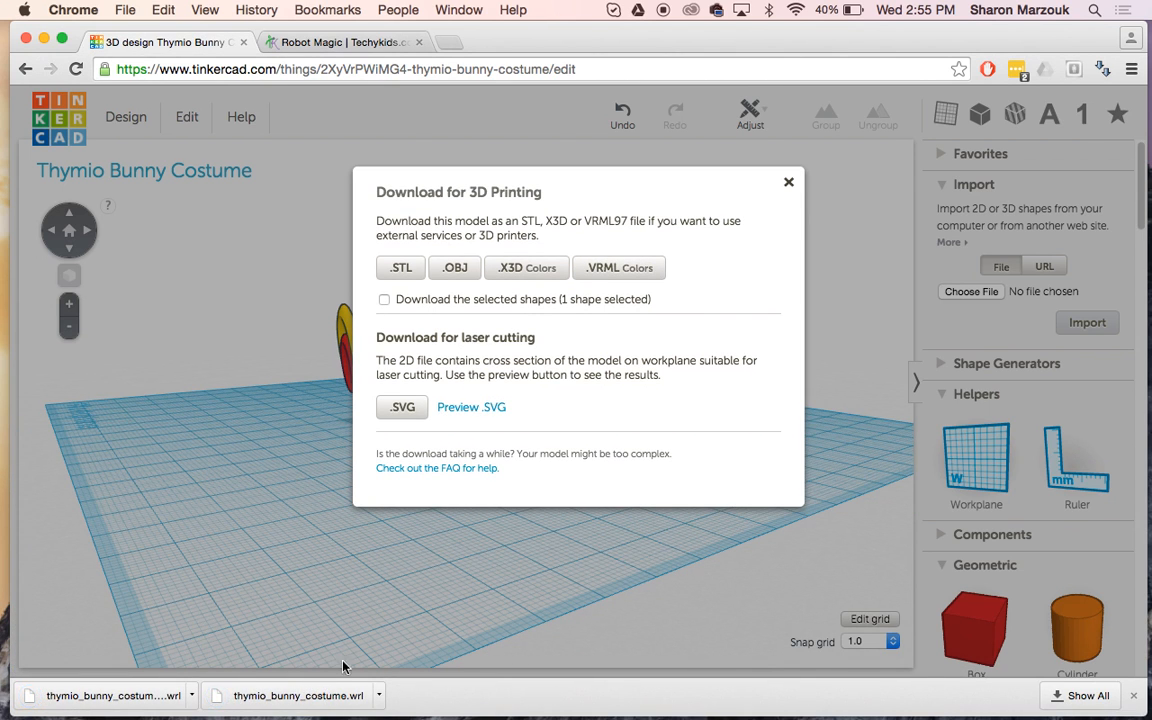
Step: Open the Add 3D Model page at robotmagic.org/magic/add/model
left_click(413, 66)
type("r")
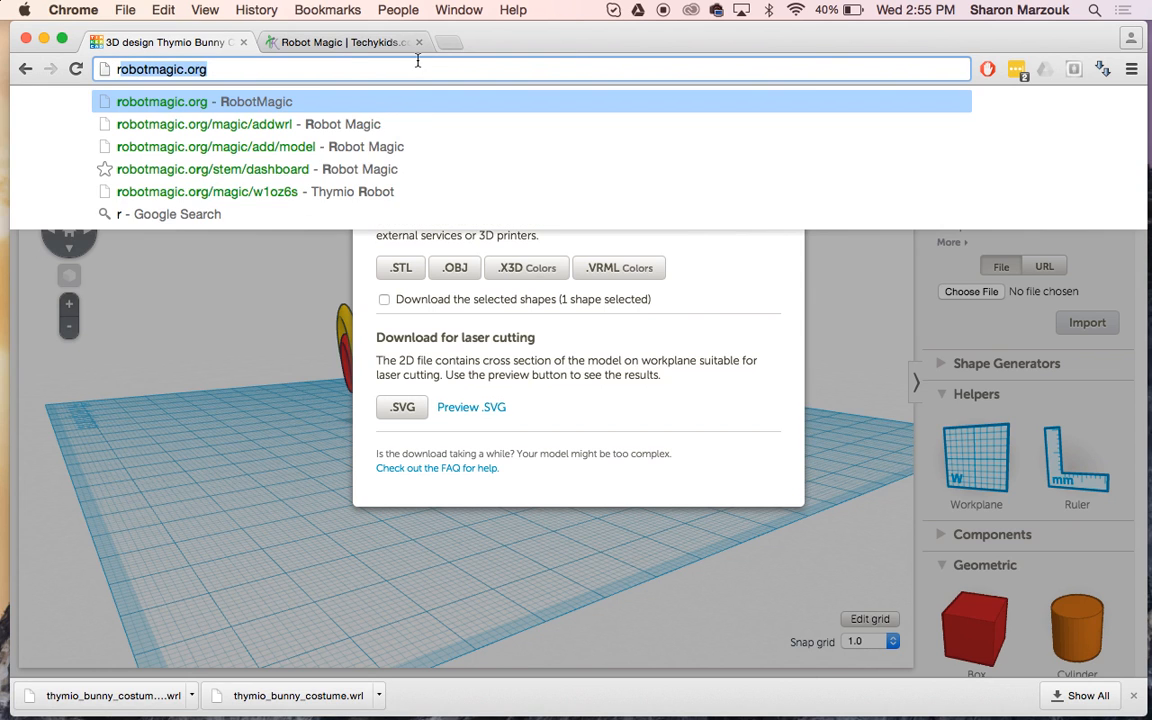
type("obotmagic.org/")
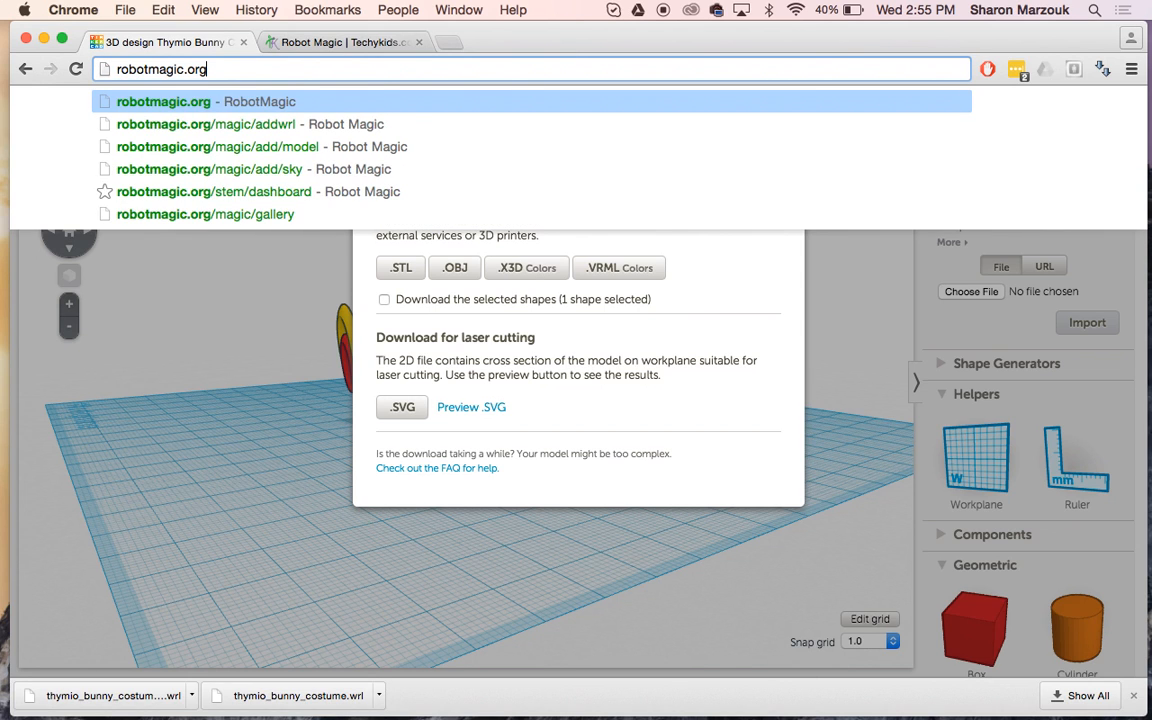
key("Down")
key("BackSpace")
key("BackSpace")
key("BackSpace")
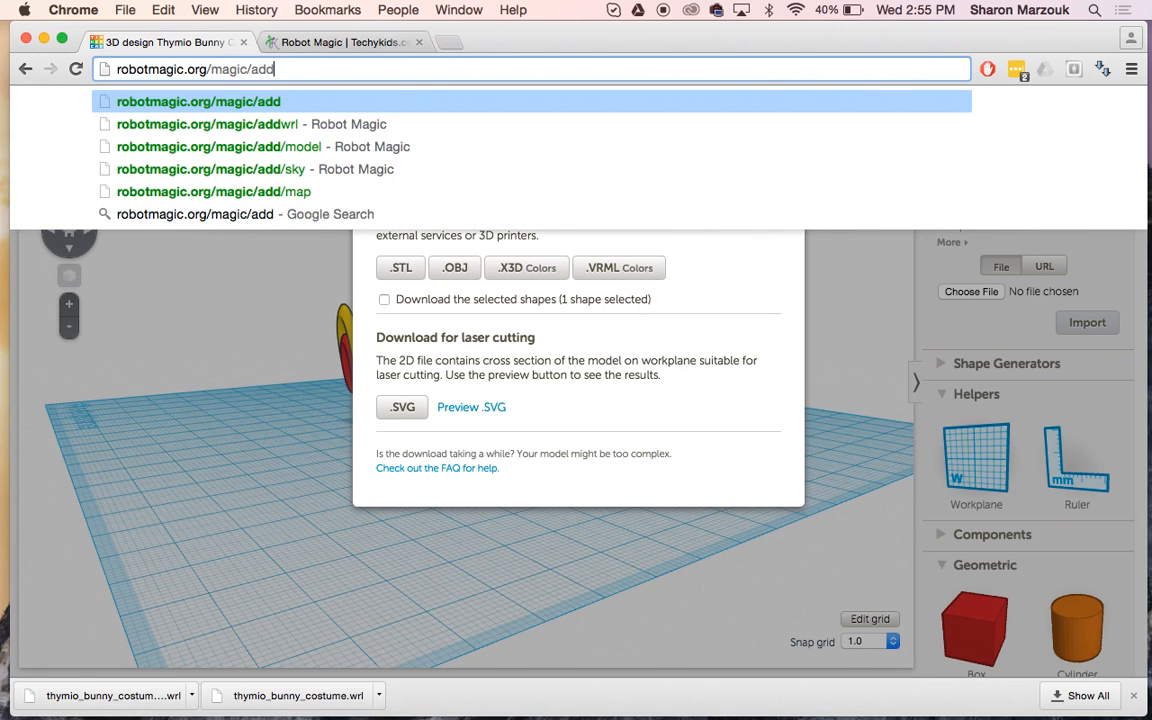
type("/model")
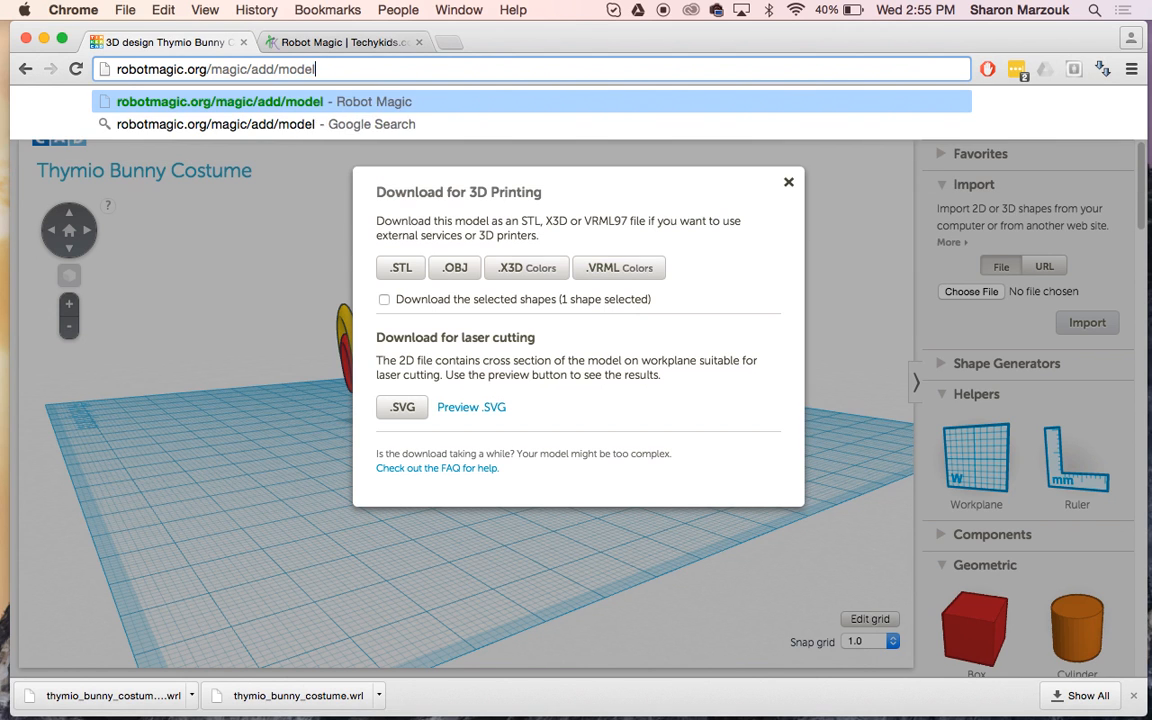
key("Return")
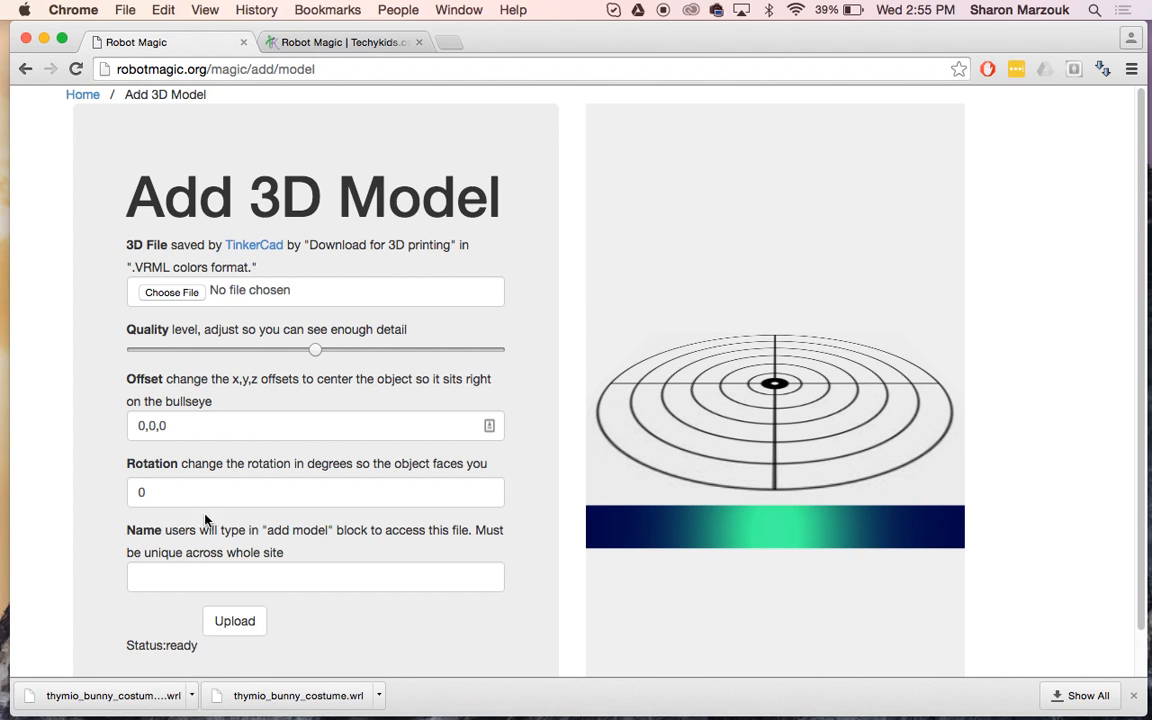
Step: Load the downloaded thymio_bunny_costume.wrl as the 3D file and set its offset to 0,-20,0
left_click_drag(285, 707, 190, 292)
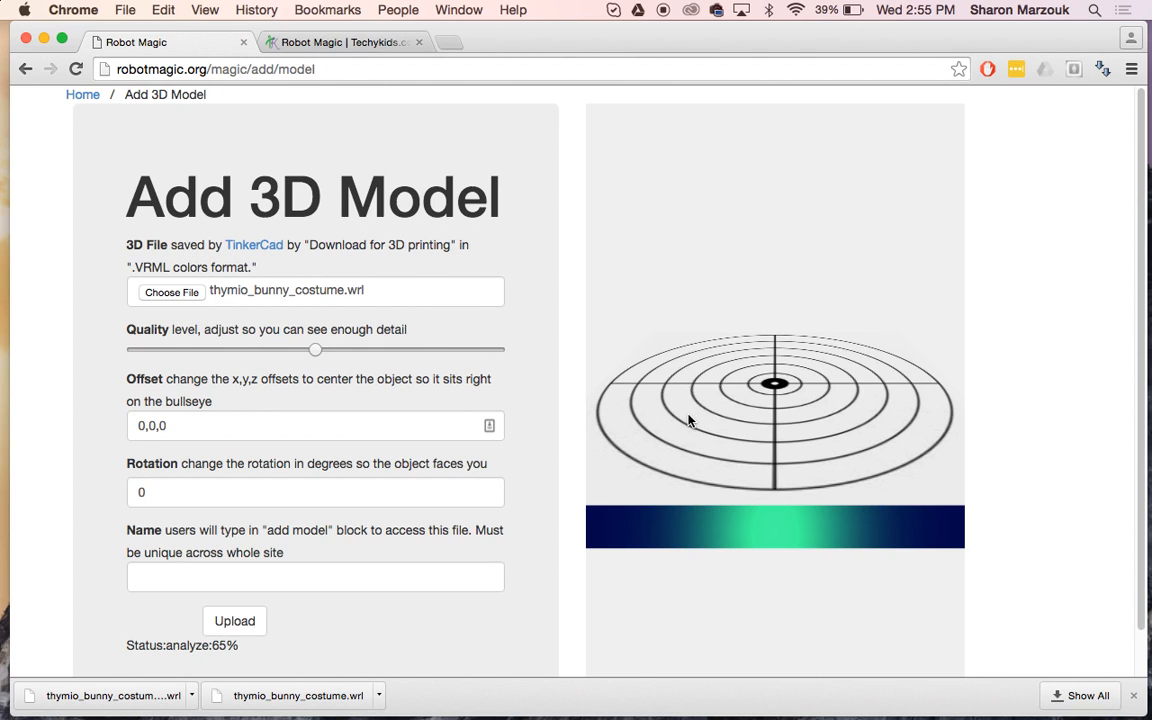
left_click_drag(797, 393, 836, 437)
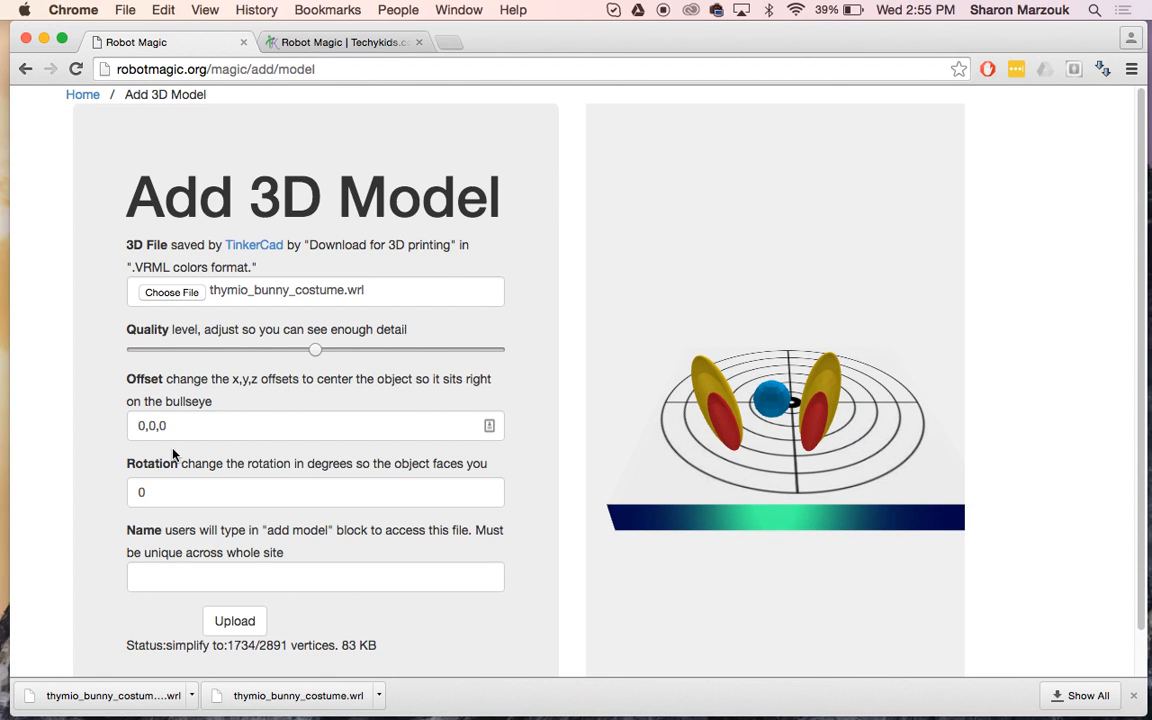
scroll(170, 410, "down", 1)
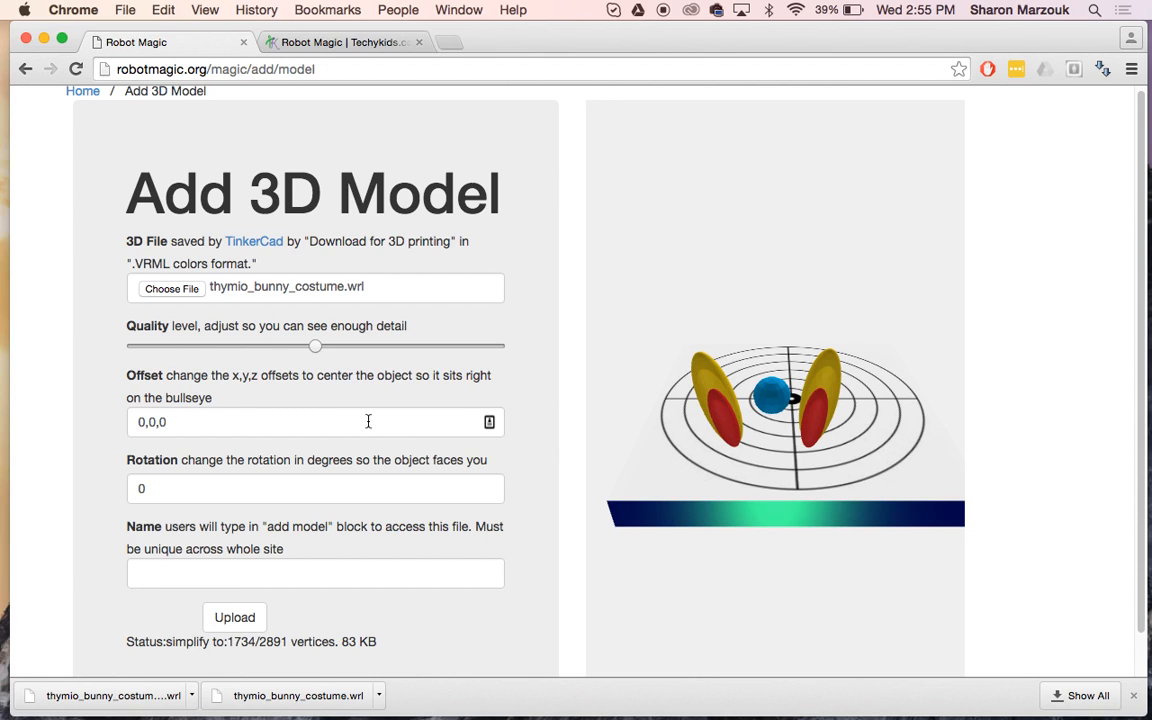
double_click(151, 421)
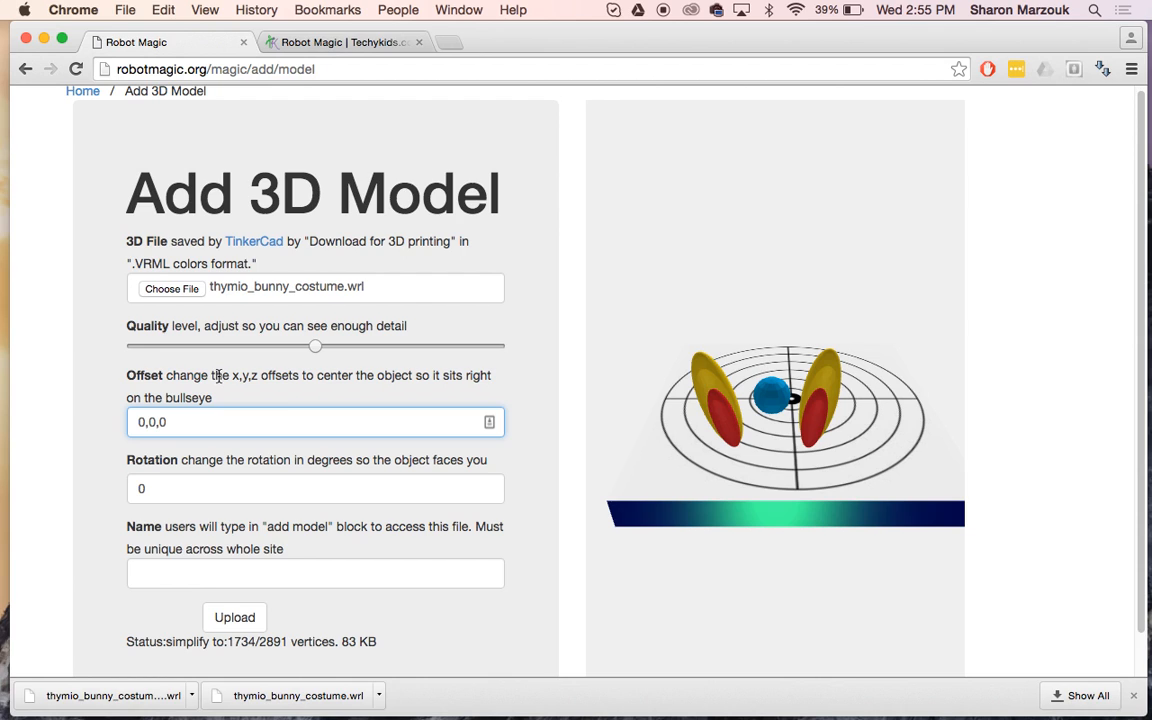
type("-20")
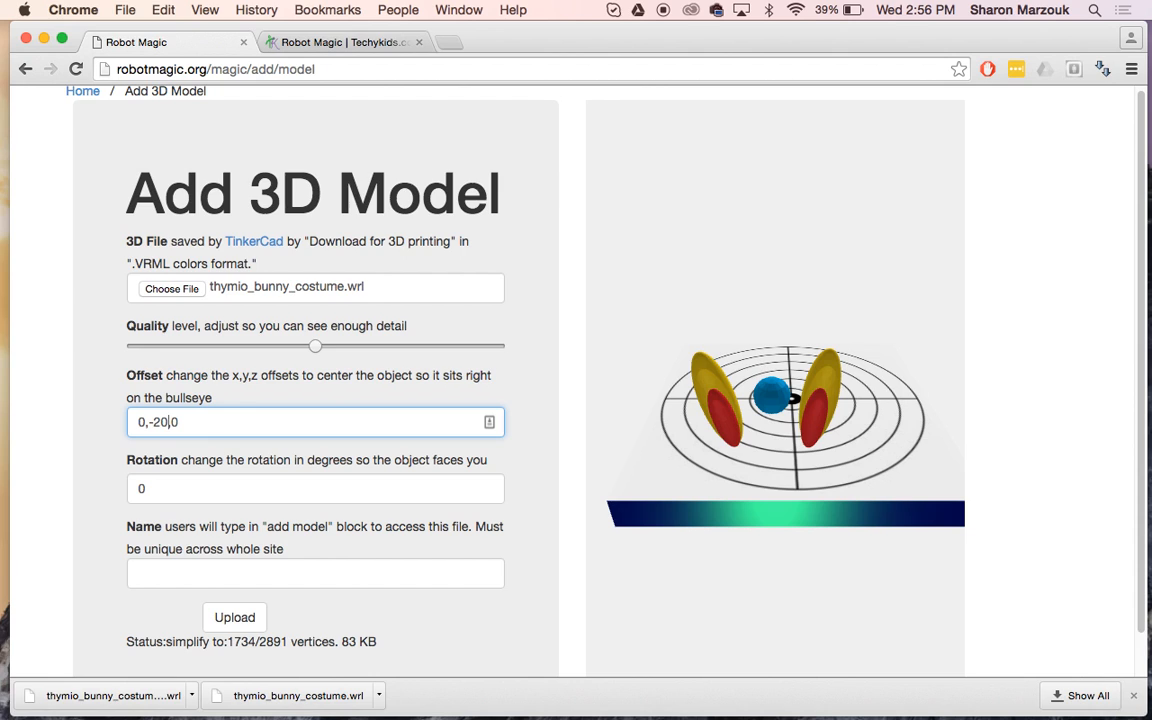
Step: Name the model "bunny" and upload it
left_click(236, 587)
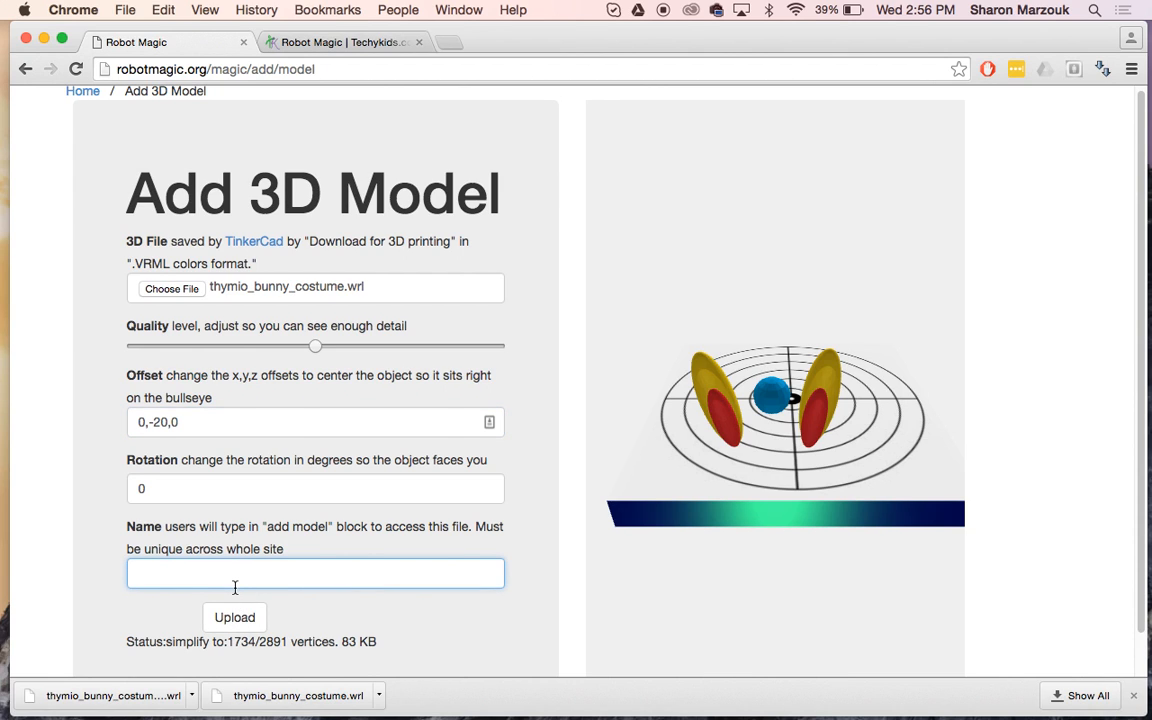
type("bunny")
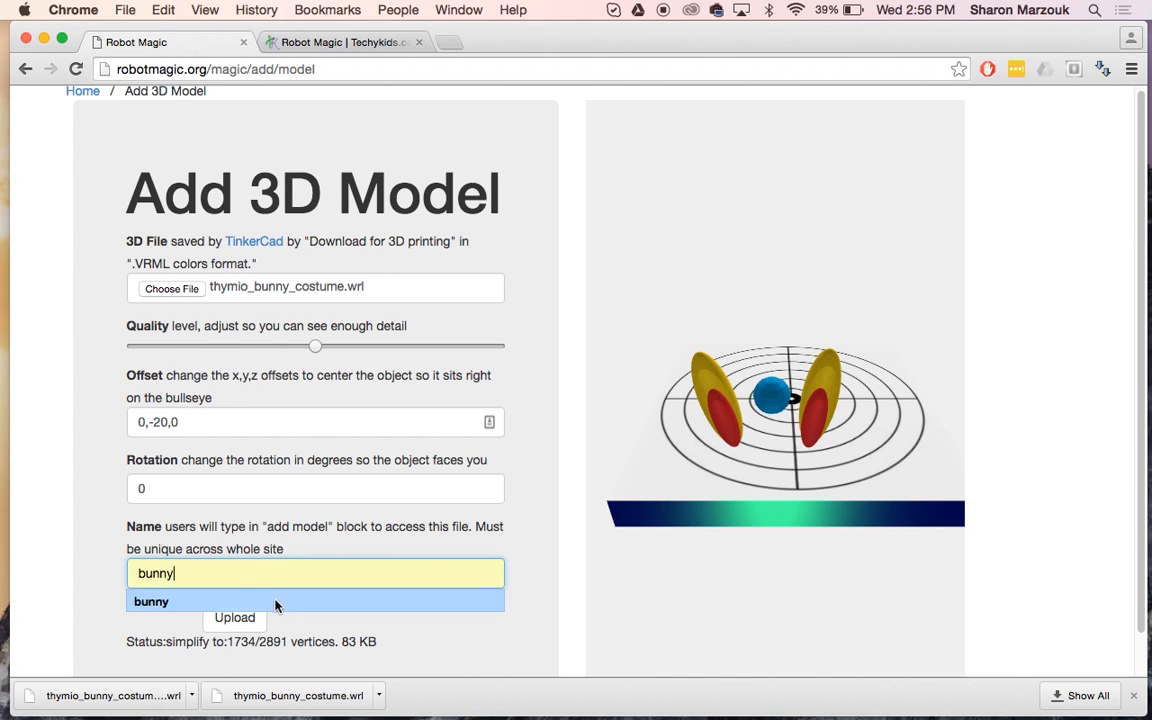
left_click(235, 617)
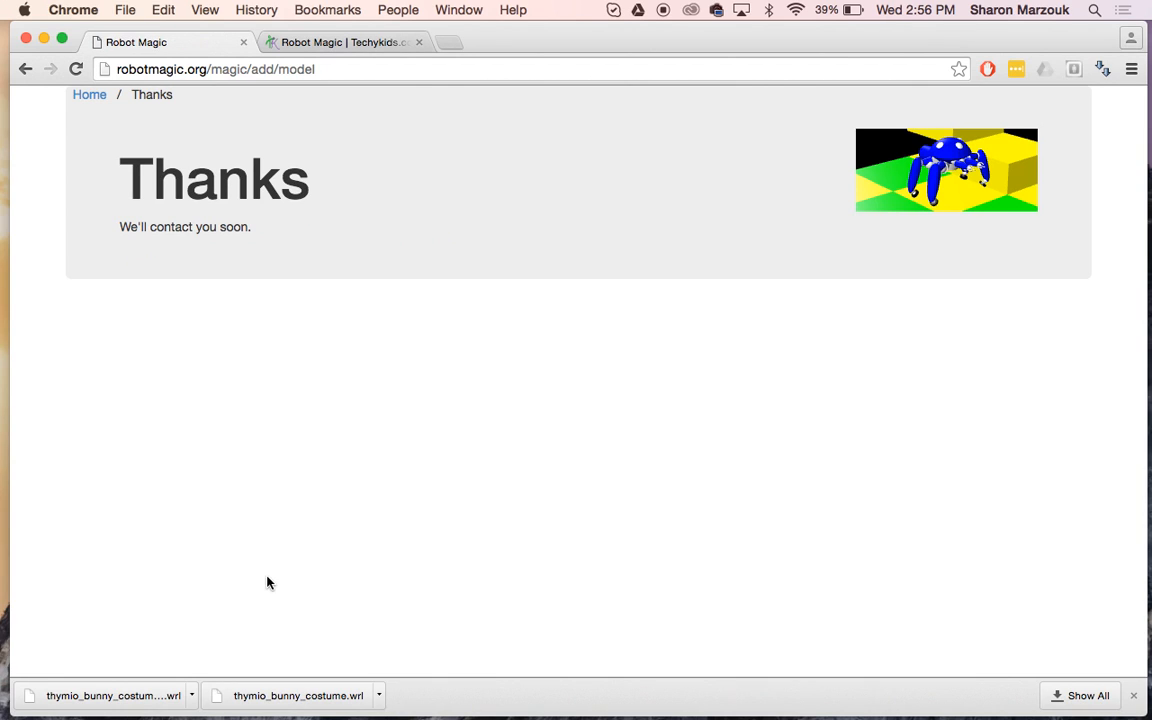
Step: Switch to the Techykids Robot Magic program, replace the cat model with "bunny", and run it
left_click(218, 69)
left_click(218, 69)
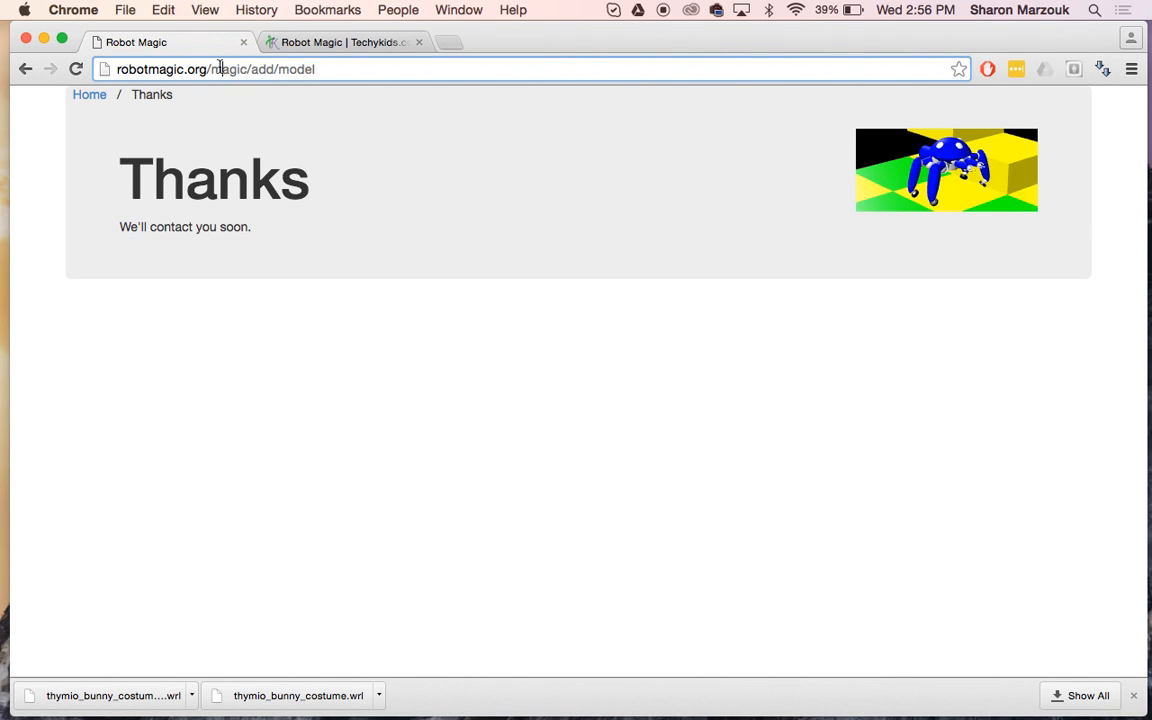
left_click(307, 44)
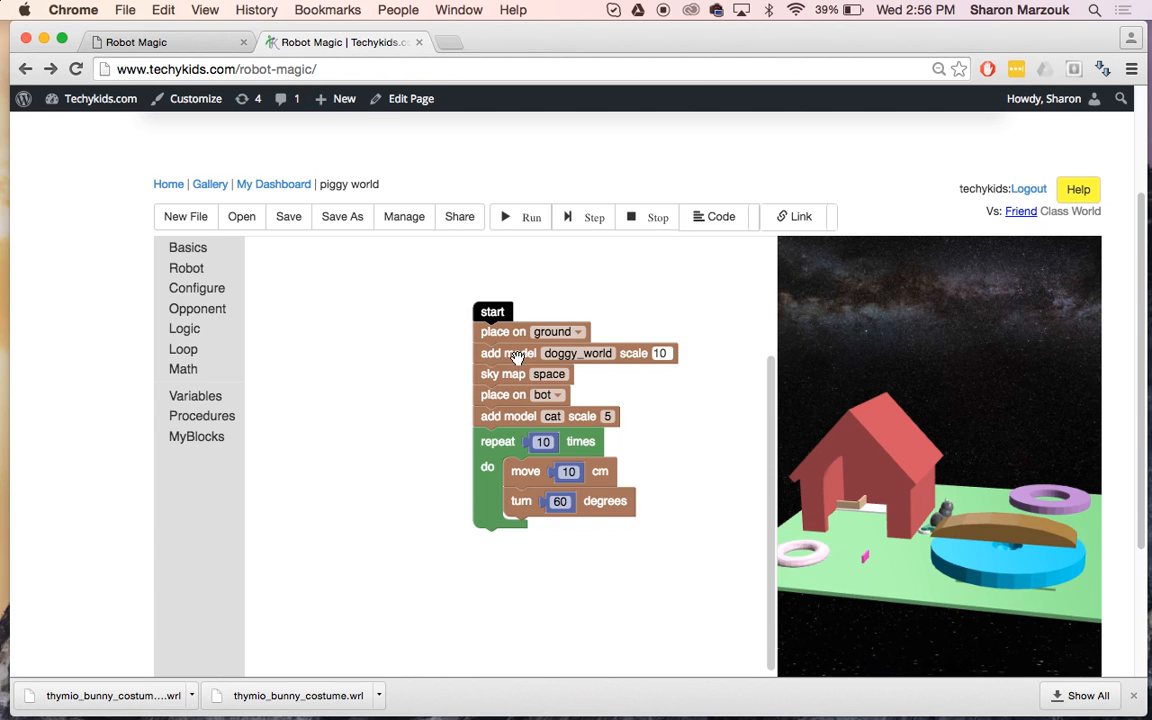
left_click(552, 416)
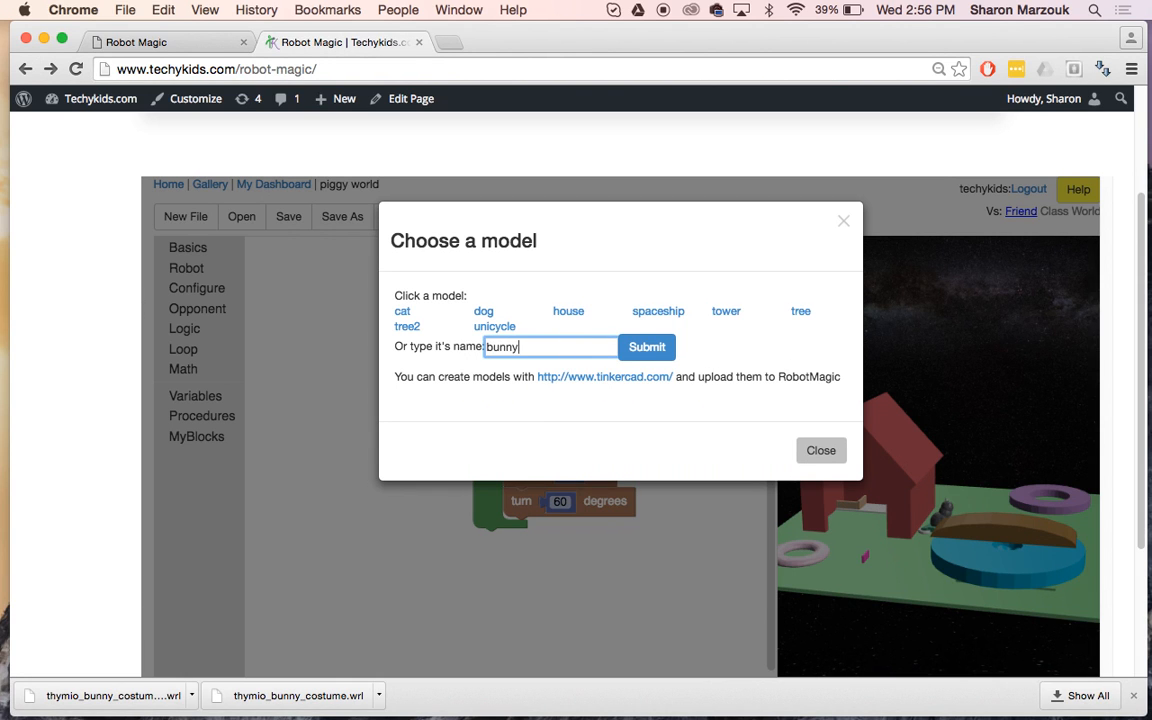
left_click(645, 346)
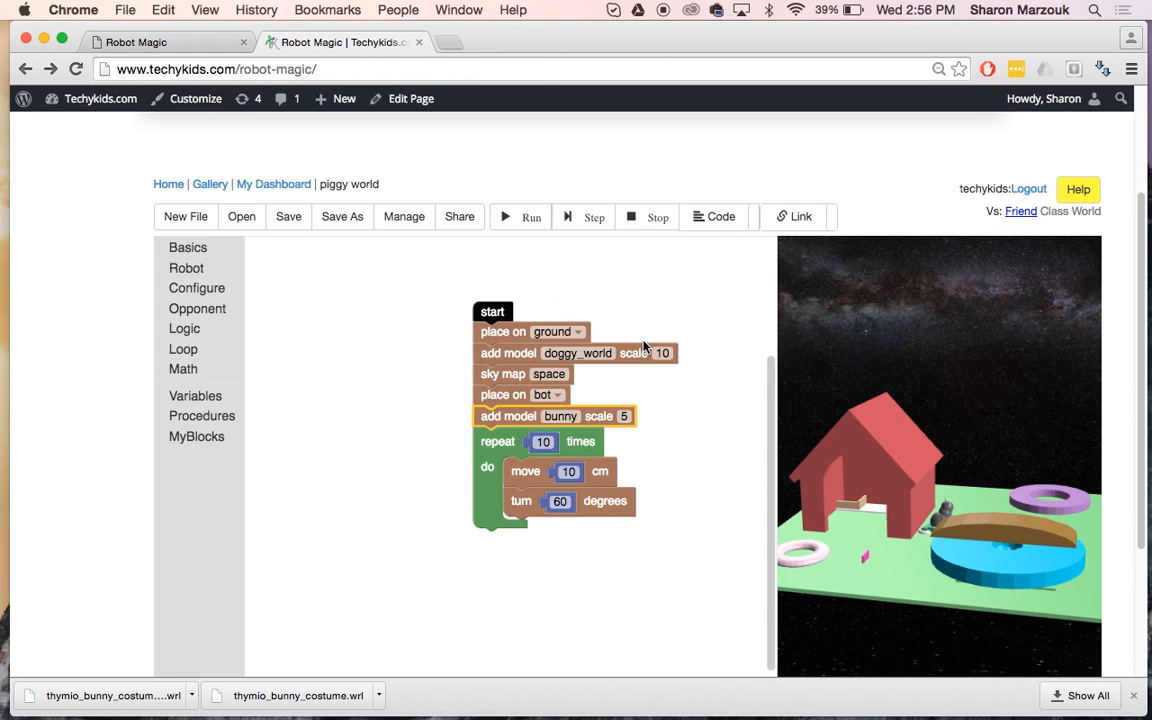
left_click(488, 312)
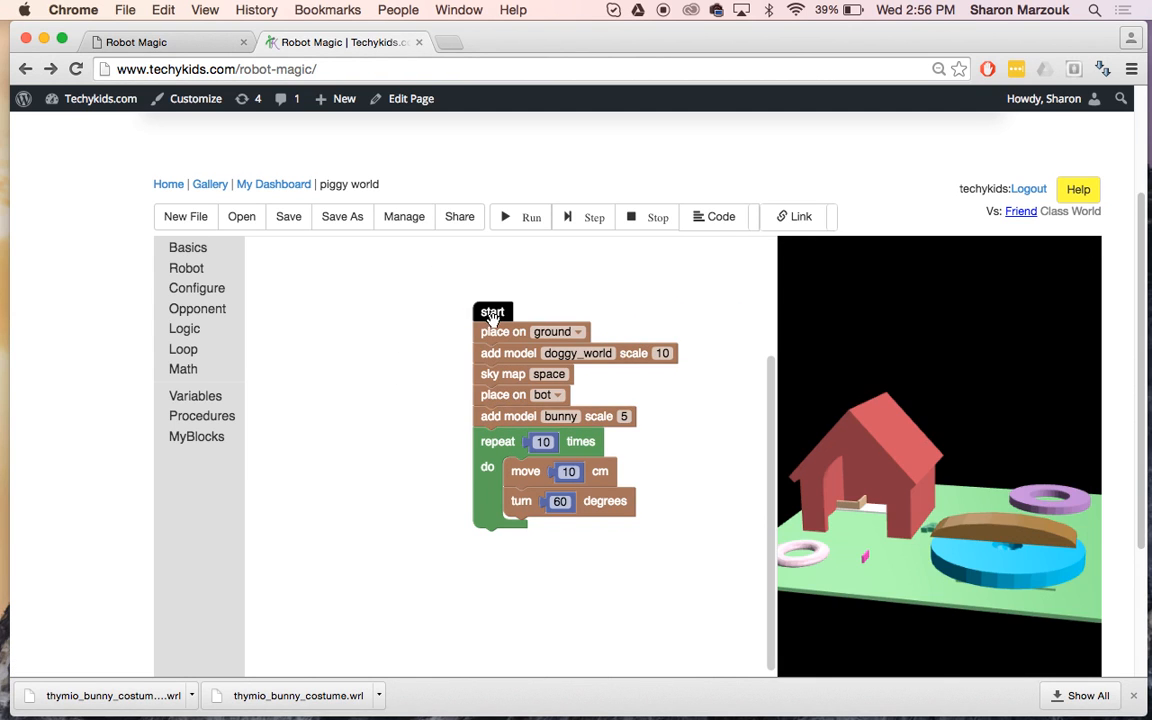
mouse_move(930, 546)
left_mouse_down()
mouse_move(897, 536)
mouse_move(924, 547)
mouse_move(920, 538)
left_mouse_up()
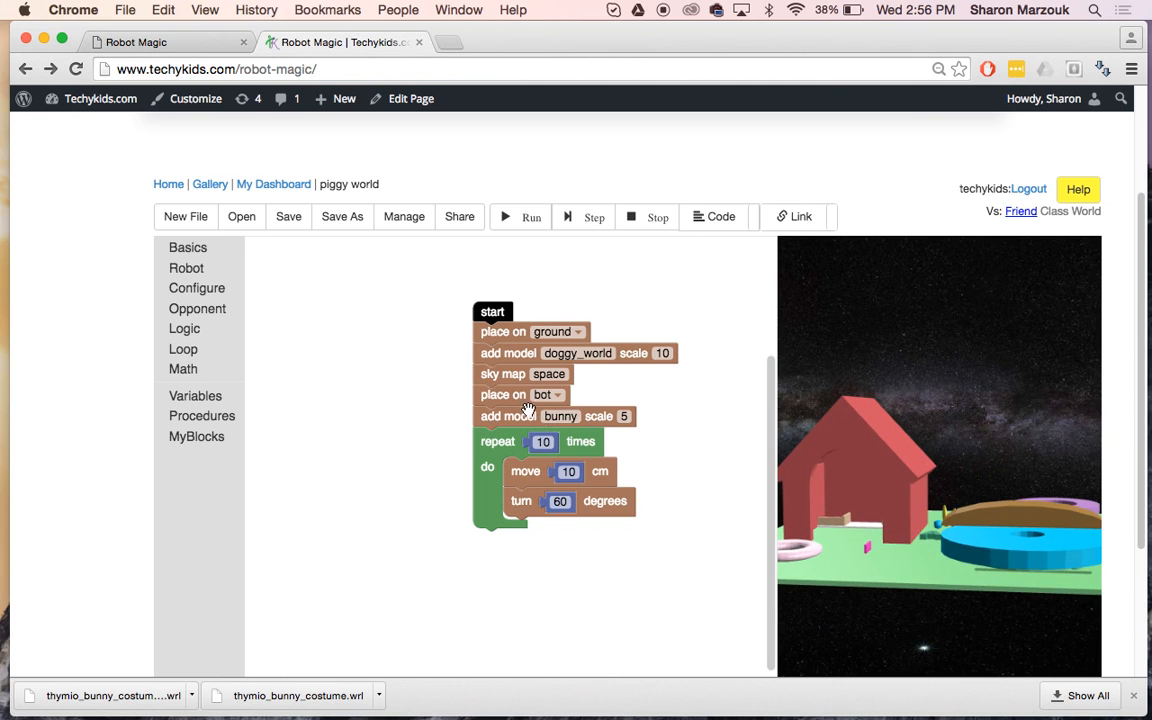
Step: Set the place, doggy_world and sky map blocks aside, attach the bunny model and repeat blocks directly under start, and run the program
left_click_drag(491, 416, 393, 467)
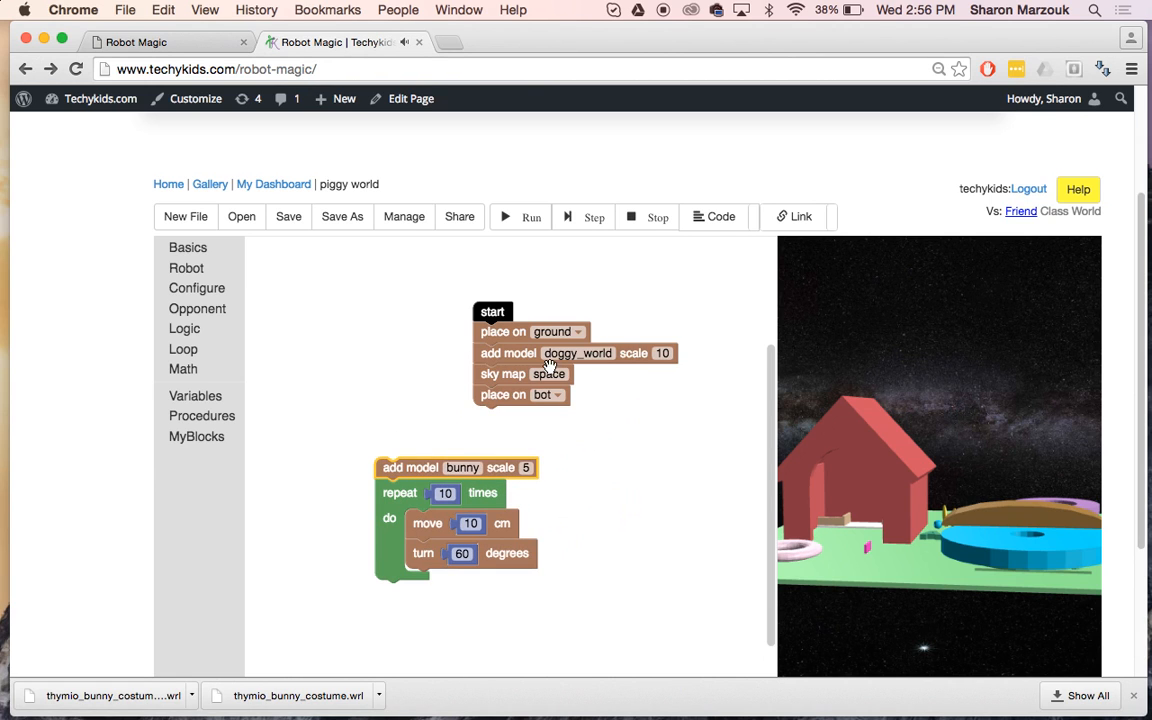
left_click_drag(507, 336, 304, 331)
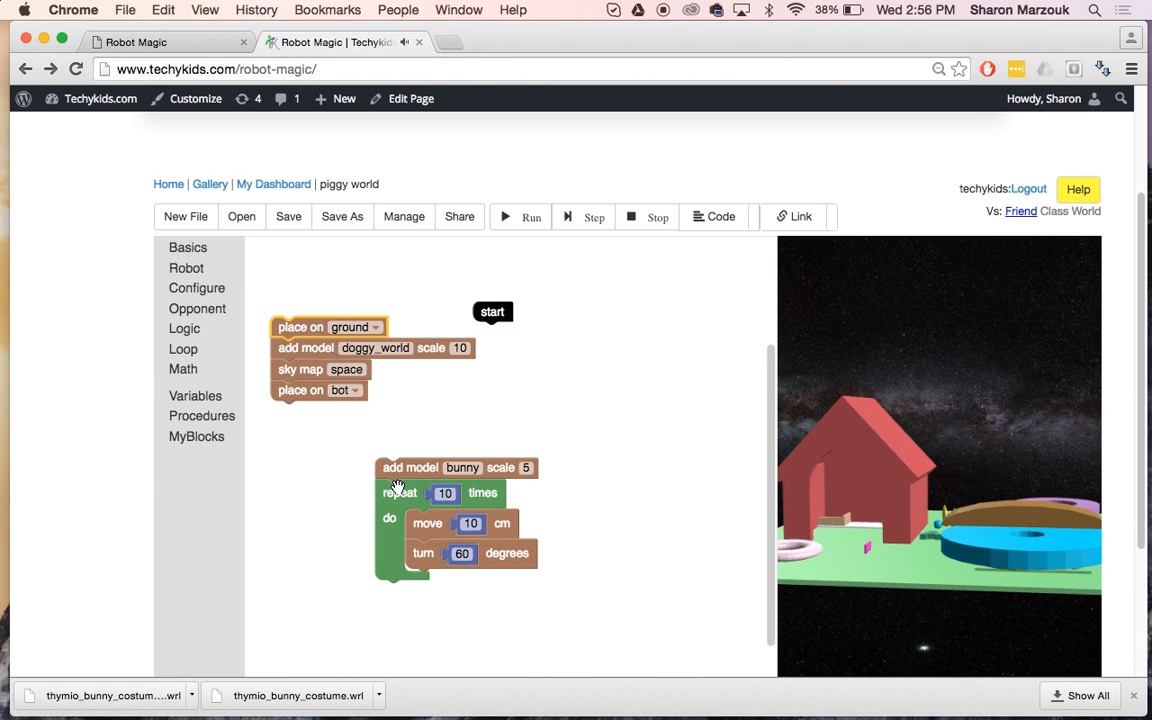
left_click_drag(396, 470, 506, 340)
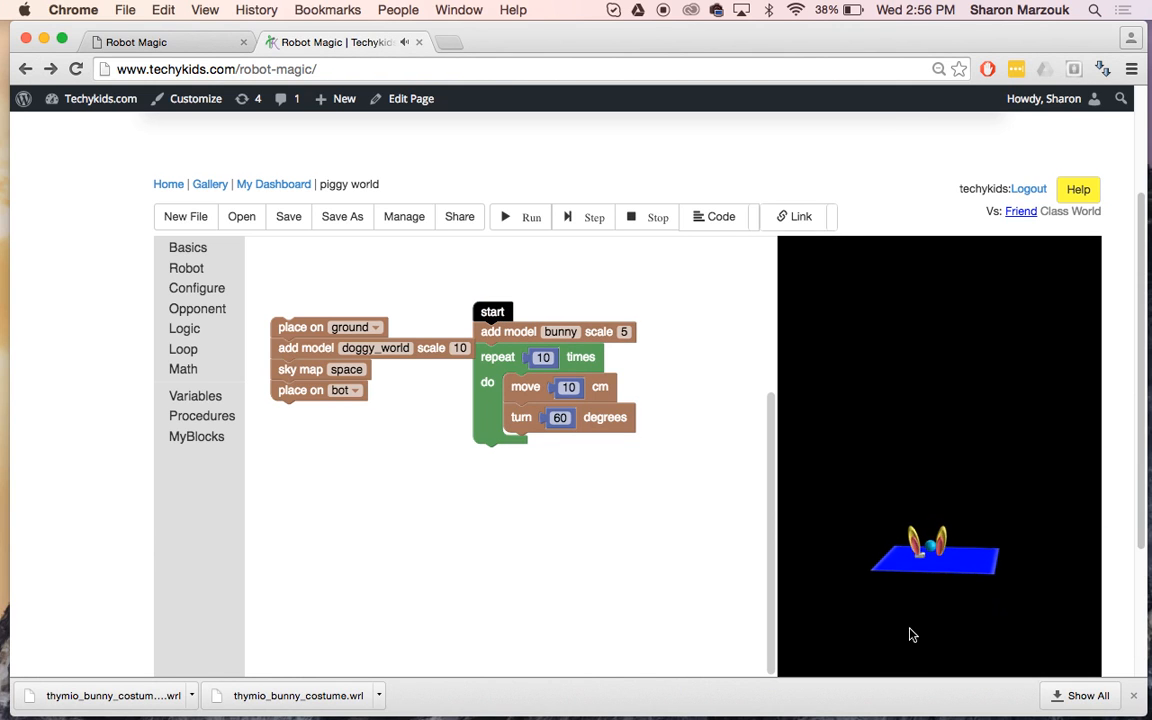
left_click_drag(914, 635, 858, 637)
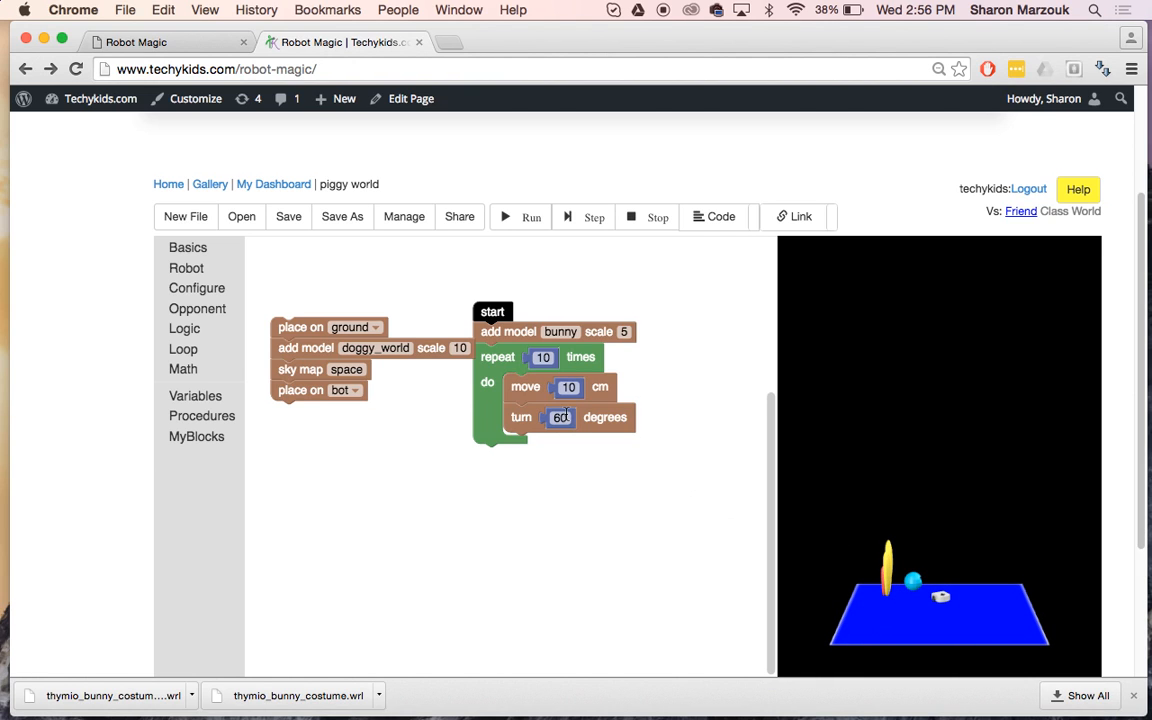
Step: Insert the "place on bot" block between start and the bunny model block, and run the program
left_click_drag(288, 350, 285, 331)
left_click_drag(270, 437, 490, 331)
left_click(509, 309)
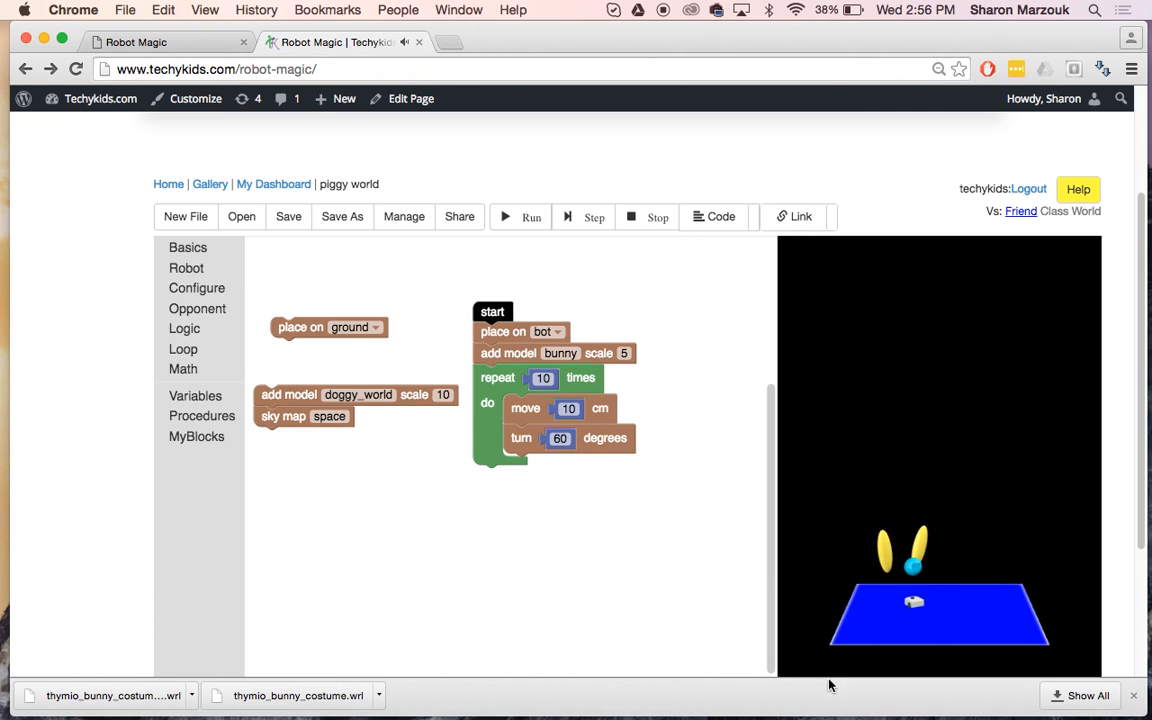
left_click(937, 610)
left_click_drag(937, 610, 948, 669)
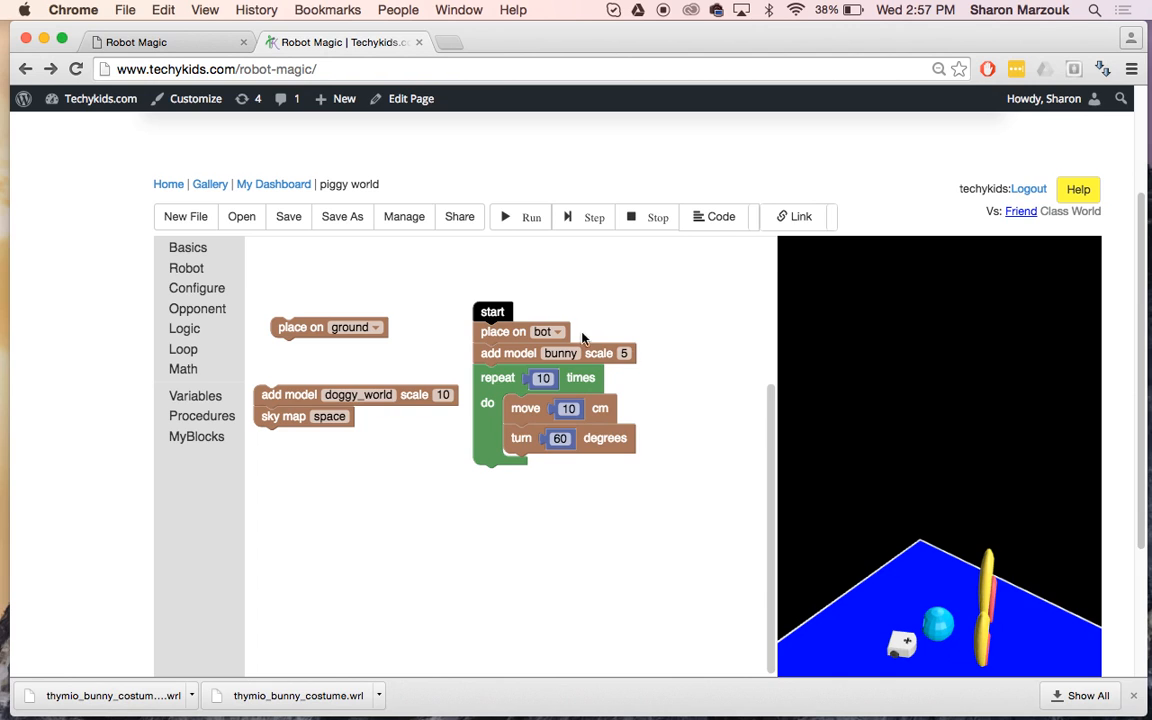
Step: Set the bunny model's scale to 1 and run the program to check the costume's fit on the robot
left_click(623, 353)
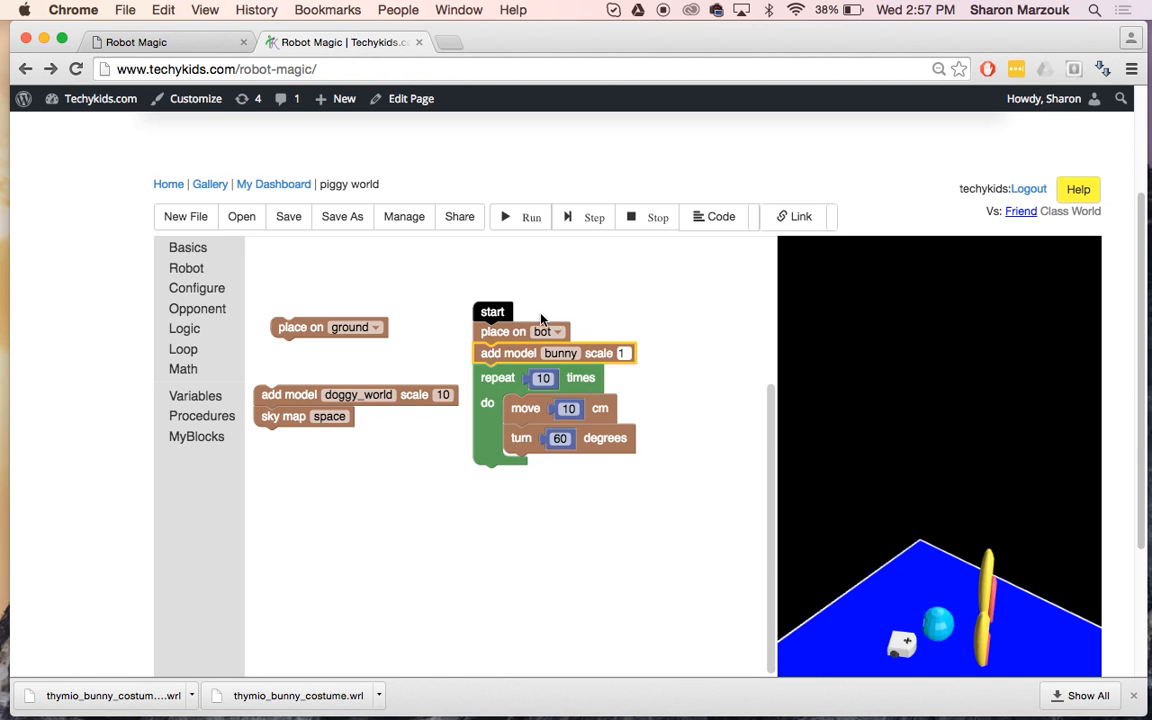
left_click(489, 311)
left_click_drag(940, 645, 970, 590)
scroll(928, 672, "up", 3)
Step: Set the bunny model's scale to 2 and run the program to check the costume on the robot
left_click(626, 353)
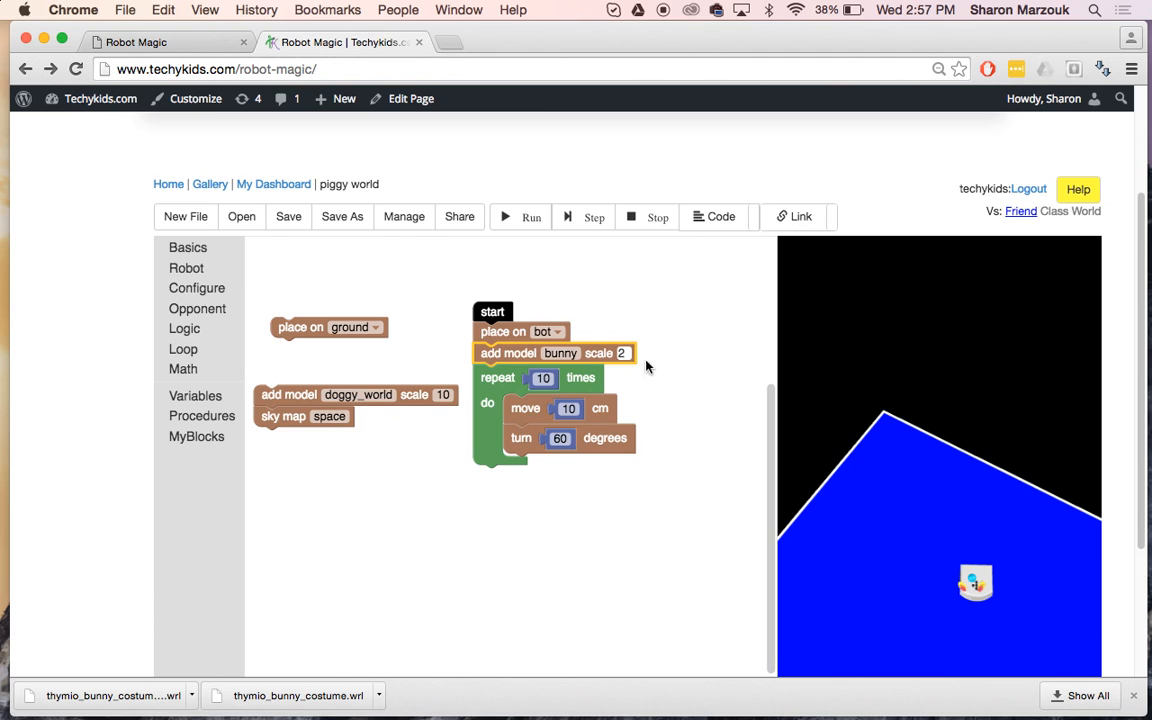
left_click(490, 310)
left_click_drag(851, 568, 951, 643)
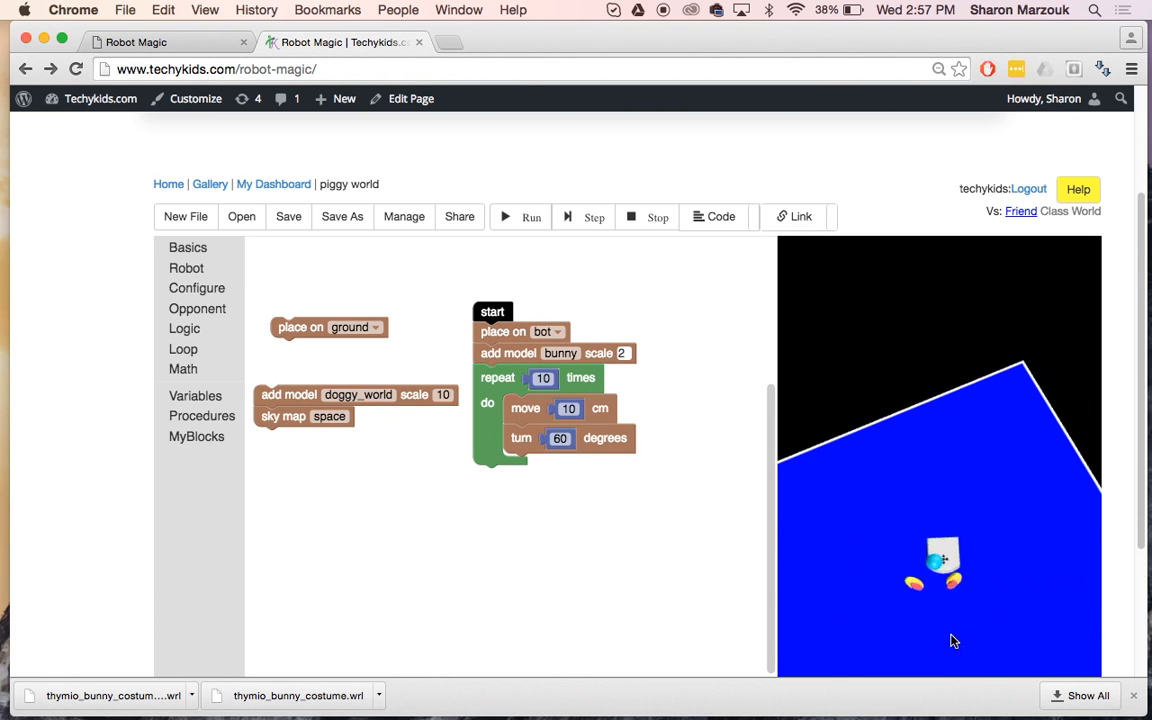
Step: Insert a "goto x y z" configuration block directly under start, above the "place on bot" block
left_click(187, 252)
left_click(186, 266)
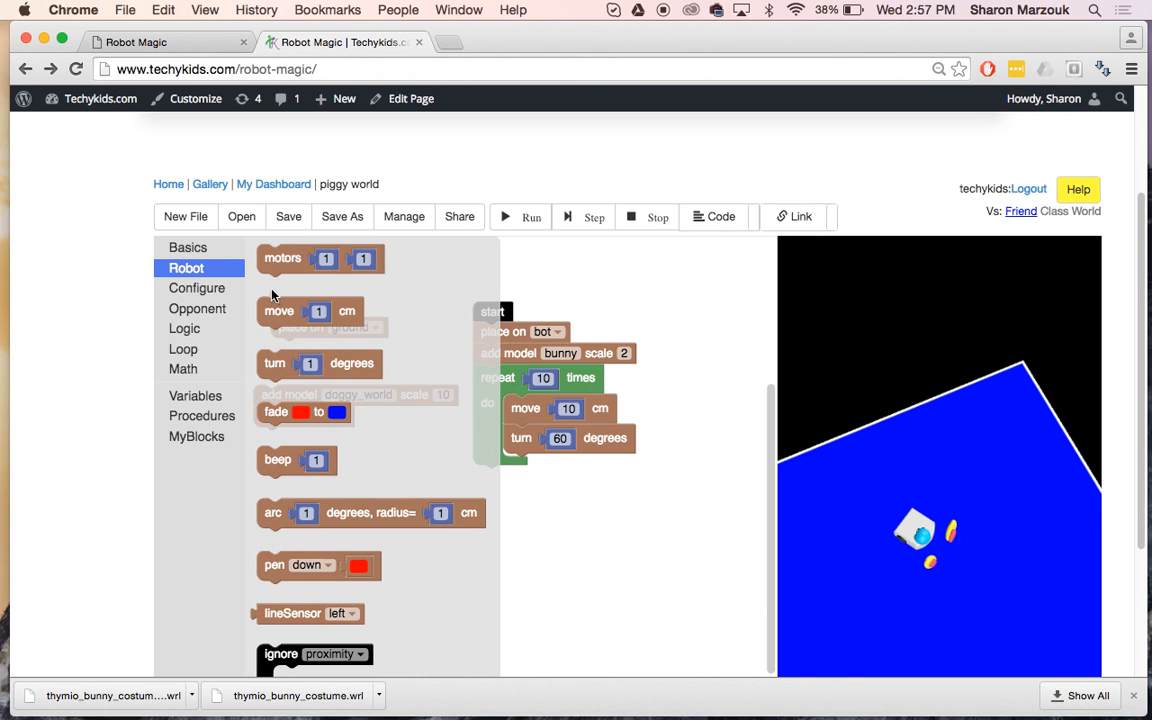
left_click(209, 291)
scroll(320, 469, "down", 3)
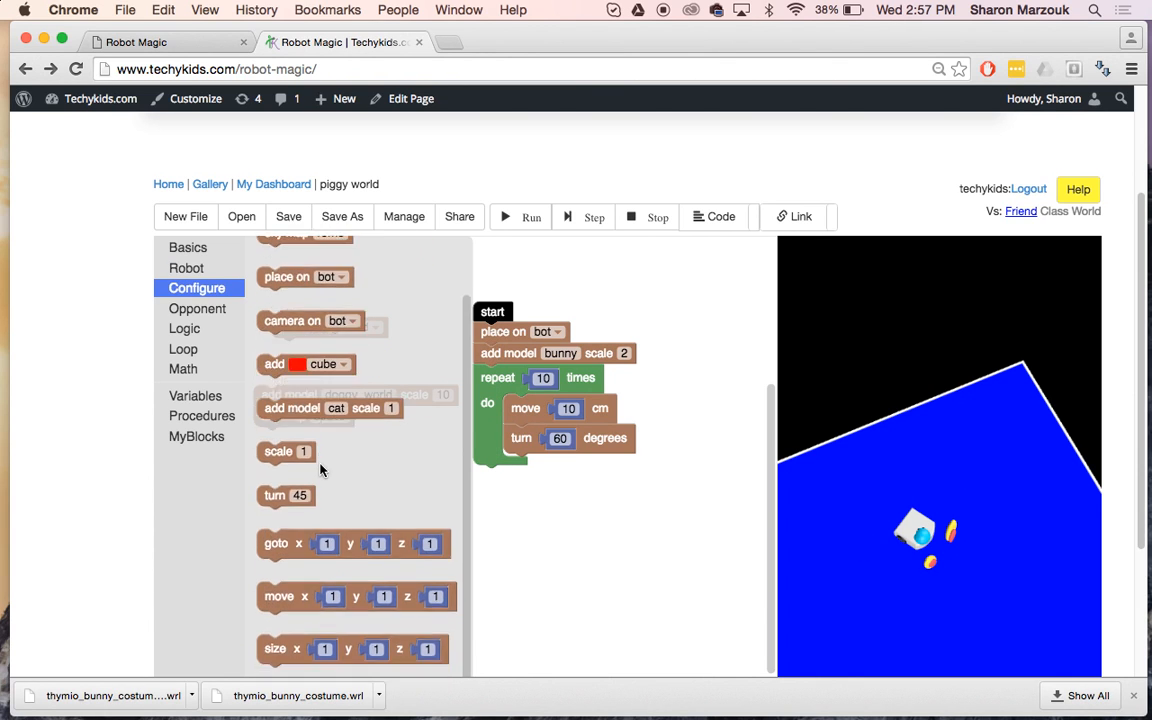
left_click_drag(282, 543, 510, 336)
Step: Set the goto block's z value to -10 and check the costume's position on the robot
left_click(597, 337)
left_click(643, 338)
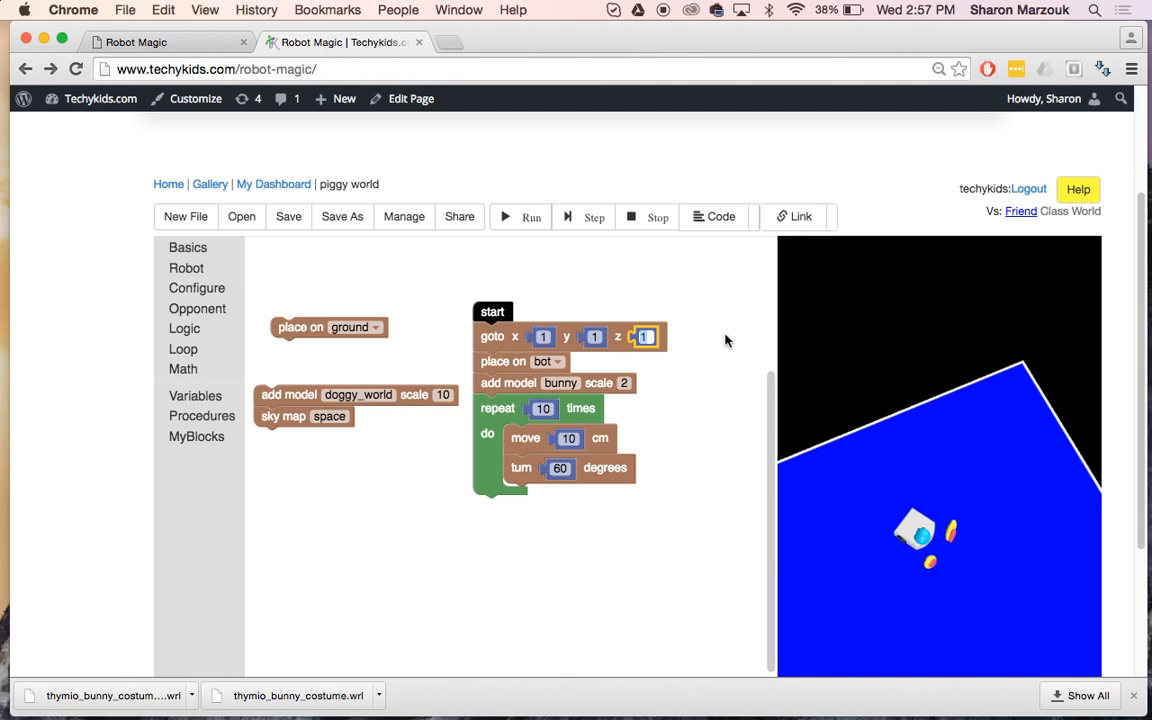
key("BackSpace")
type("-10")
left_click_drag(920, 592, 939, 563)
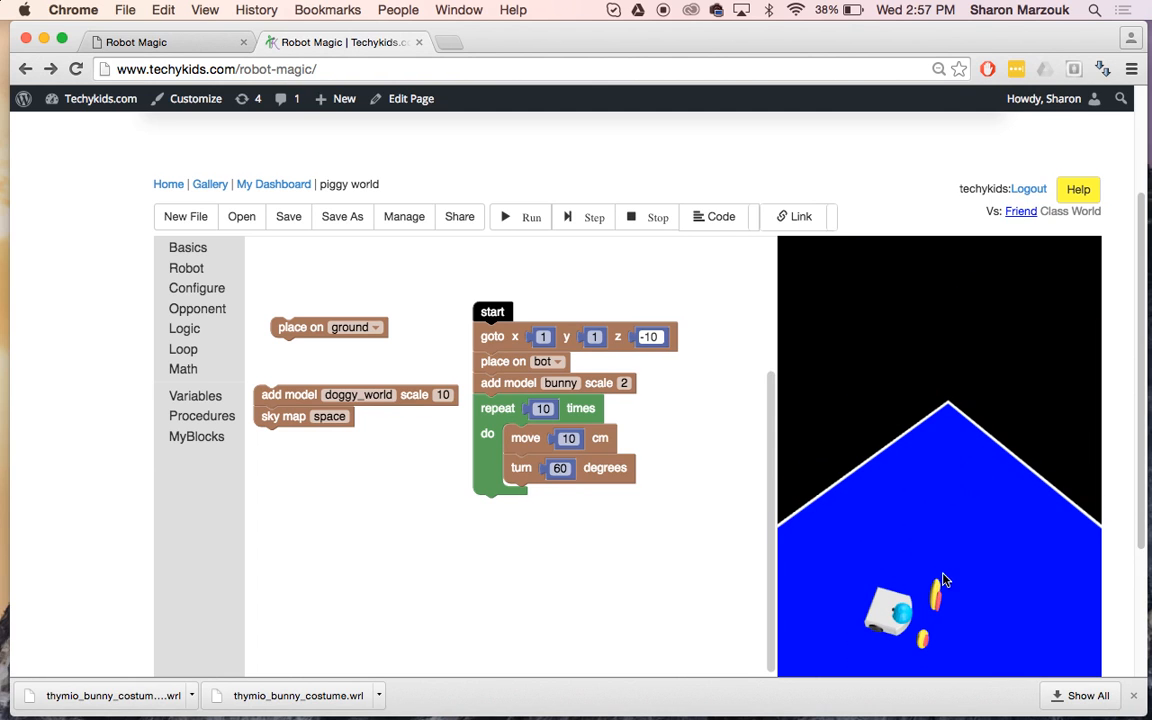